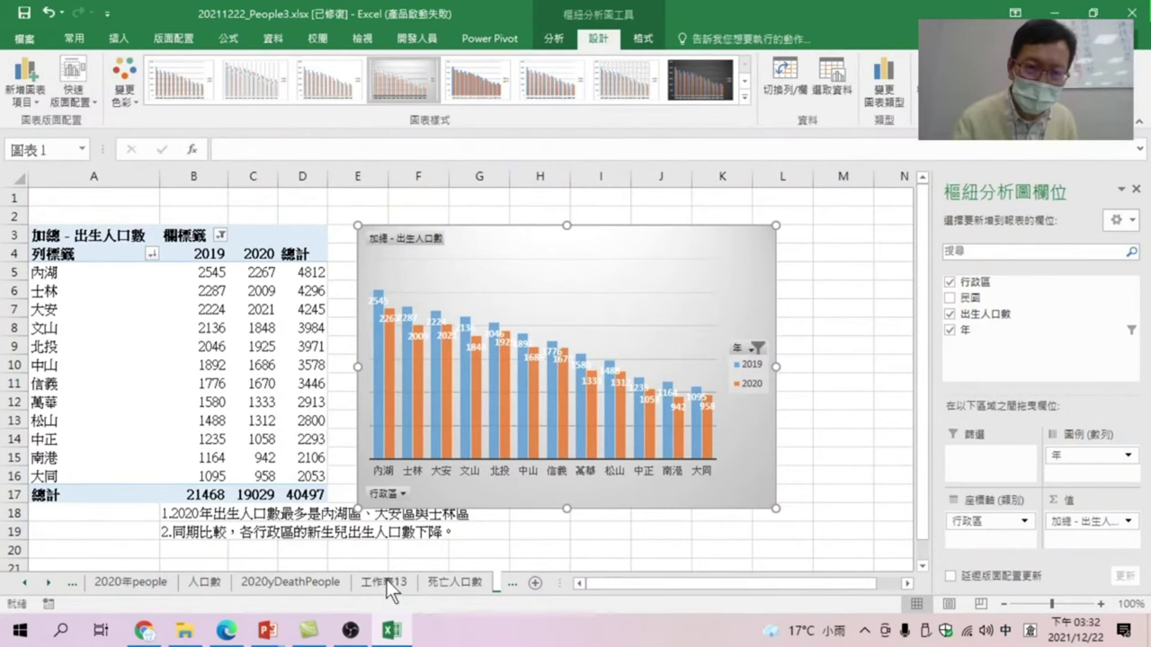
Apply a gradient chart style to the 20年死亡人口數趨勢 death chart.
{"action": "left_click", "coordinate": [448, 583]}
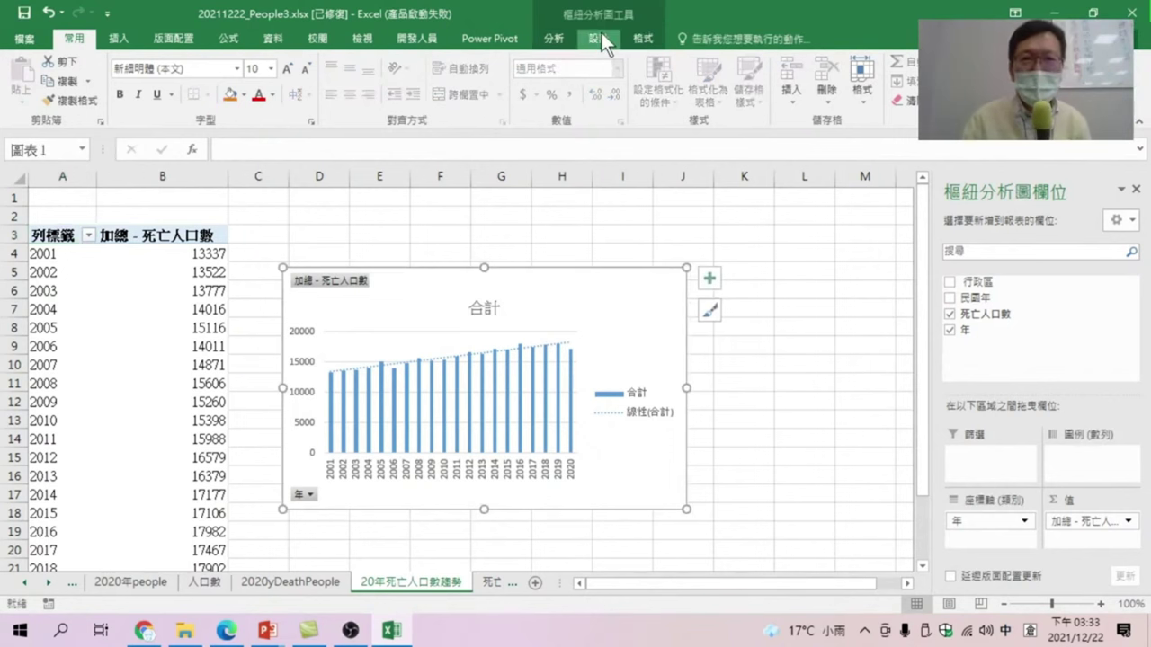
{"action": "left_click", "coordinate": [601, 32]}
{"action": "left_click", "coordinate": [477, 81]}
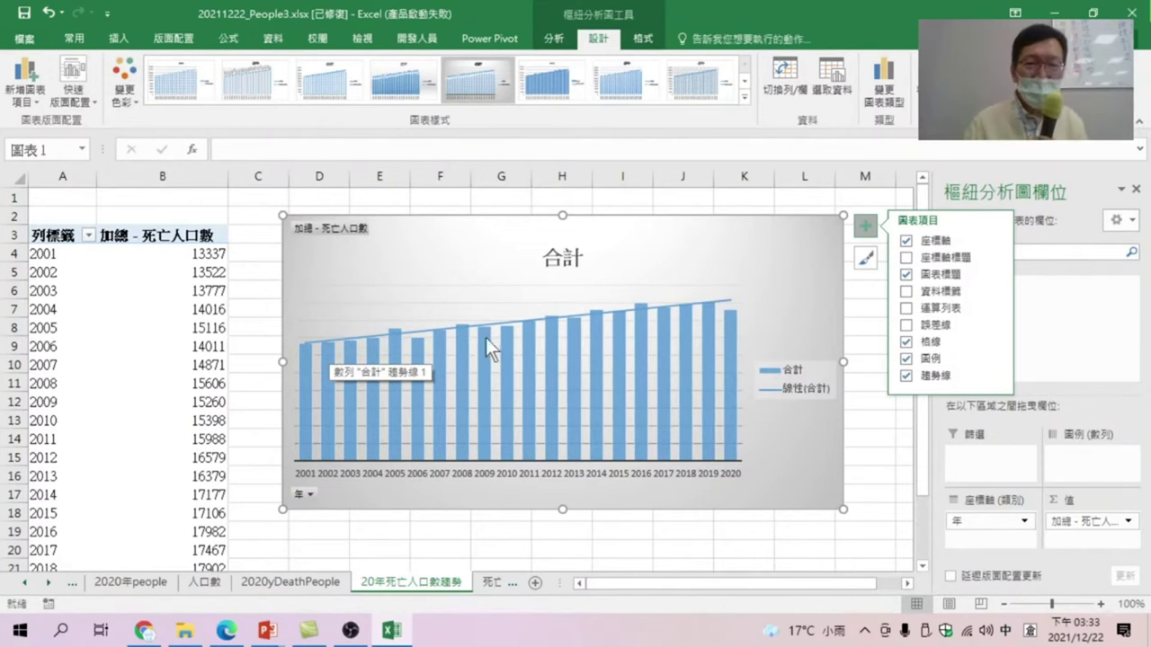
Move through the sheet tabs to the 出生人口數 data sheet.
{"action": "left_click", "coordinate": [487, 583]}
{"action": "left_click", "coordinate": [484, 582]}
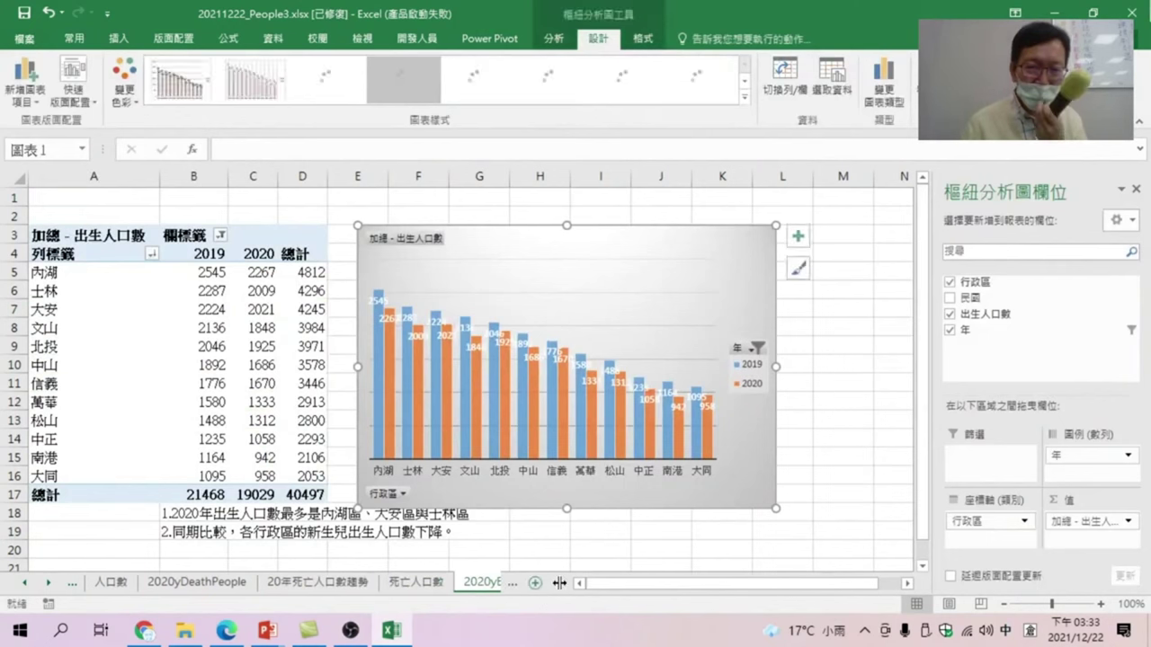
{"action": "left_click", "coordinate": [48, 579]}
{"action": "left_click", "coordinate": [48, 580]}
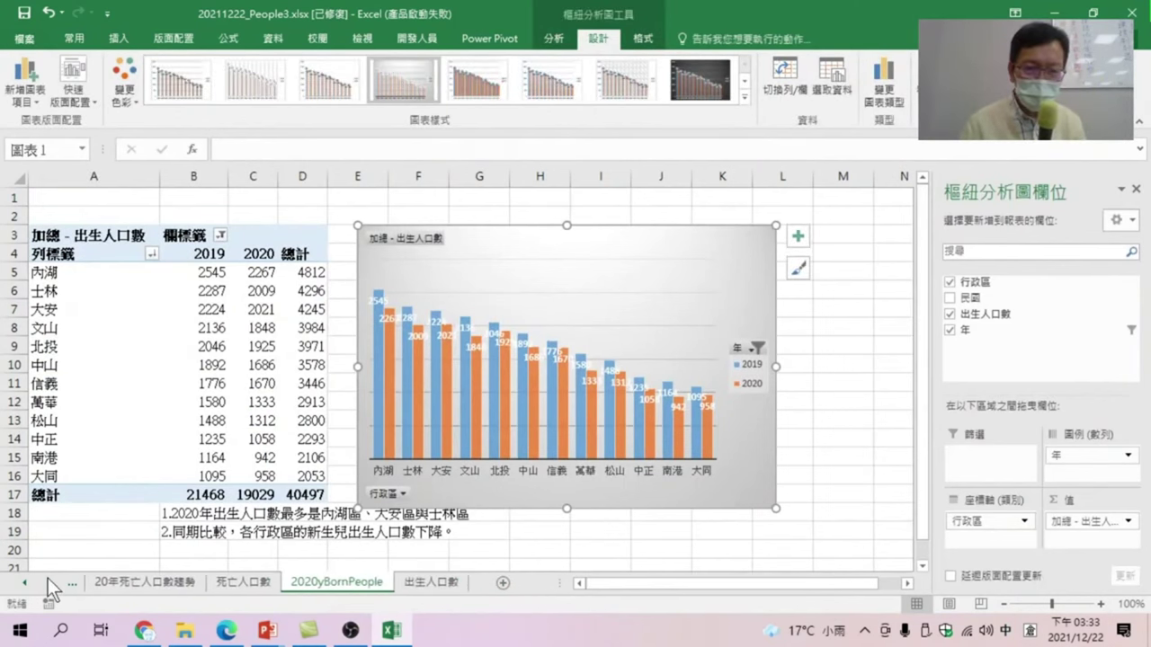
{"action": "left_click", "coordinate": [433, 580]}
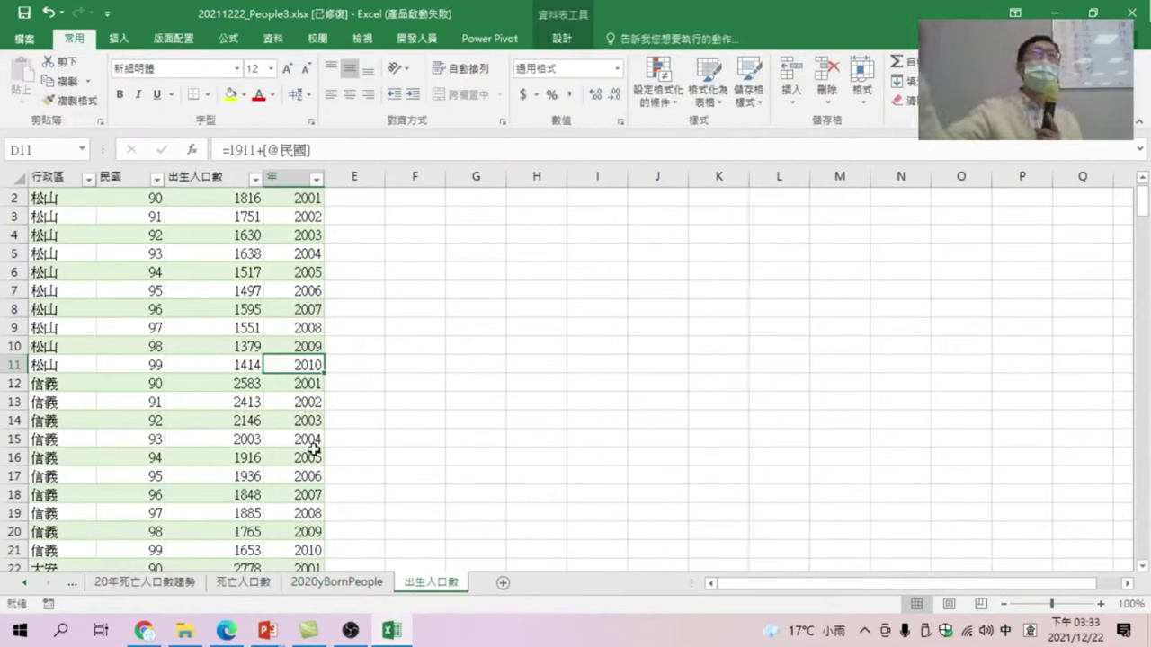
Create a pivot table from Append19 on a new sheet with 年 in rows and summed 出生人口數.
{"action": "left_click", "coordinate": [119, 39]}
{"action": "left_click", "coordinate": [29, 66]}
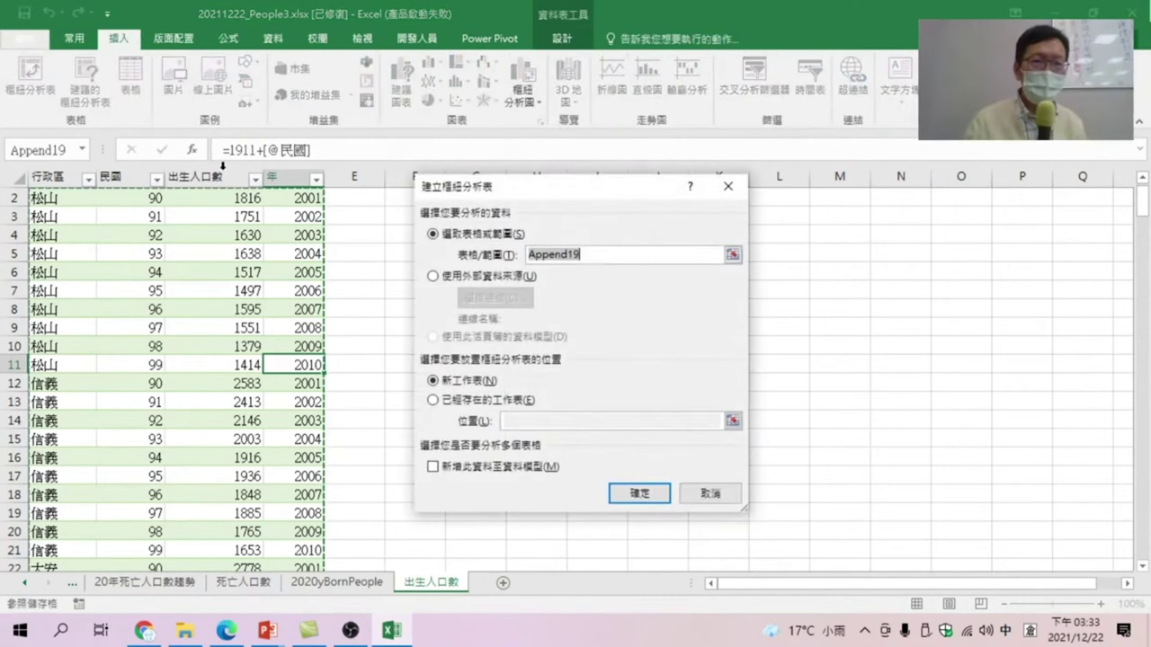
{"action": "left_click", "coordinate": [641, 497]}
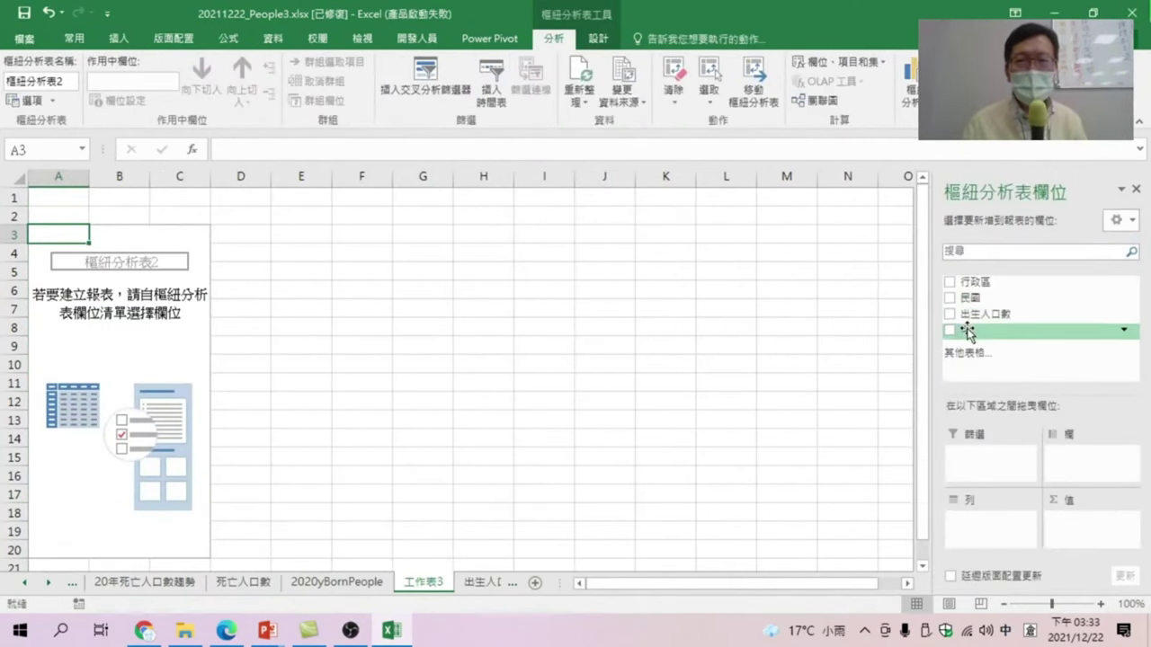
{"action": "left_click_drag", "start_coordinate": [969, 333], "coordinate": [980, 526]}
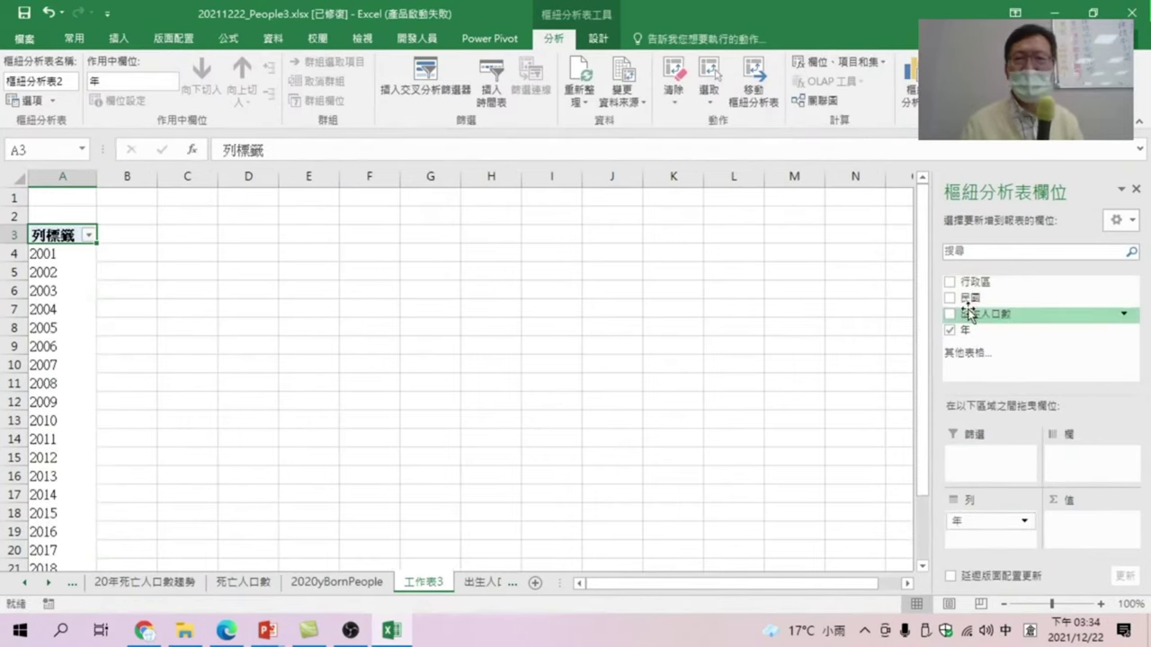
{"action": "left_click_drag", "start_coordinate": [978, 321], "coordinate": [1093, 544]}
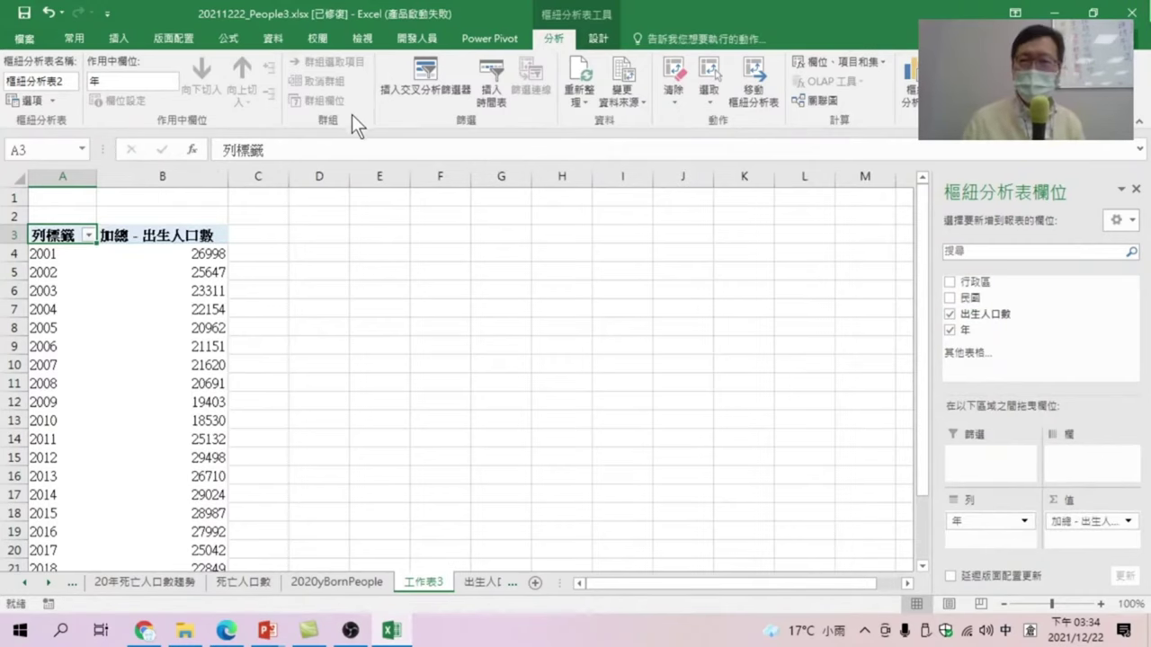
Add a clustered column pivot chart beside the pivot table and enlarge it.
{"action": "left_click", "coordinate": [908, 81]}
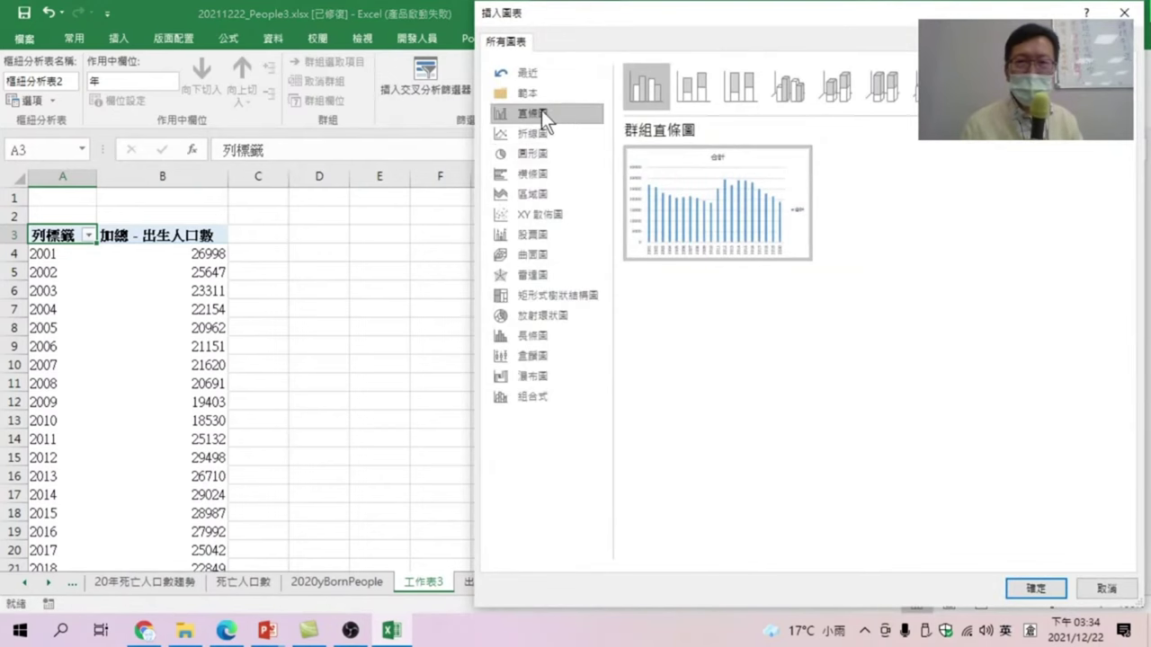
{"action": "left_click", "coordinate": [1034, 588]}
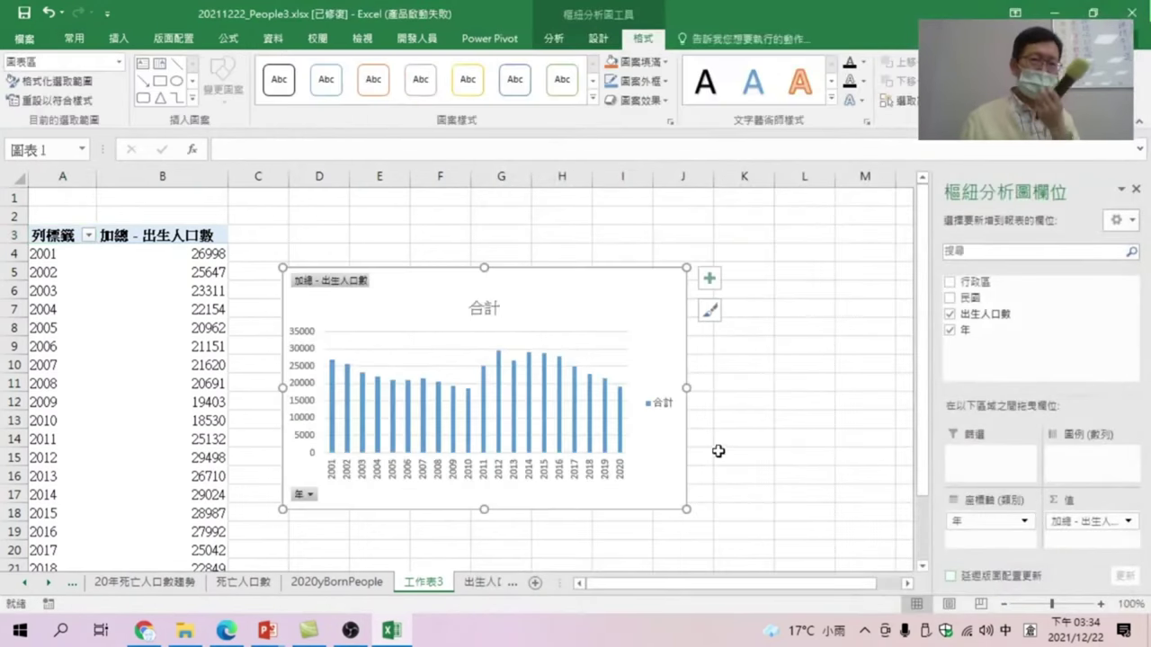
{"action": "left_click_drag", "start_coordinate": [542, 286], "coordinate": [525, 249]}
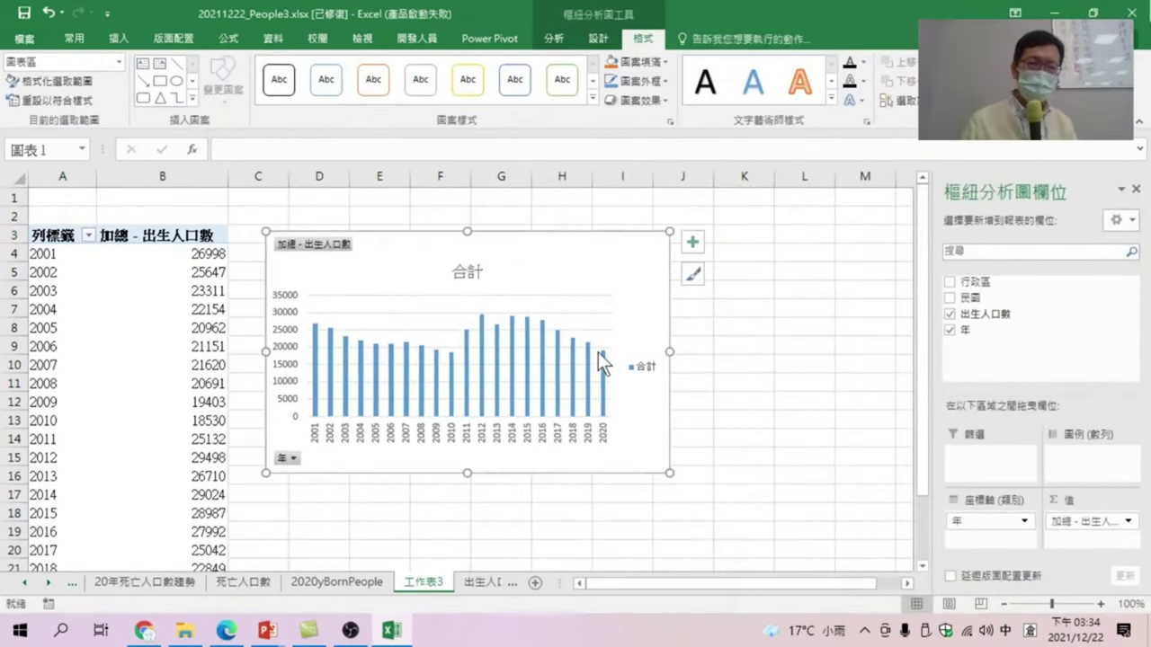
{"action": "left_click_drag", "start_coordinate": [670, 473], "coordinate": [777, 545]}
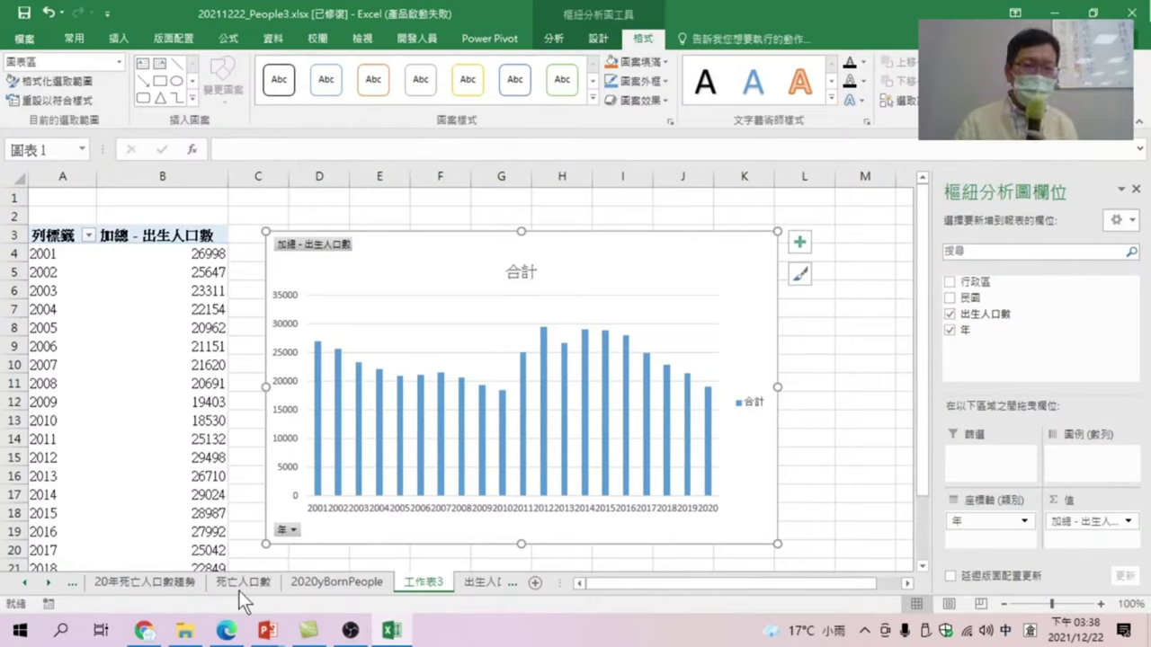
Rename sheet 工作表3 to 20年Born趨勢, entering the Chinese characters with the IME.
{"action": "double_click", "coordinate": [425, 581]}
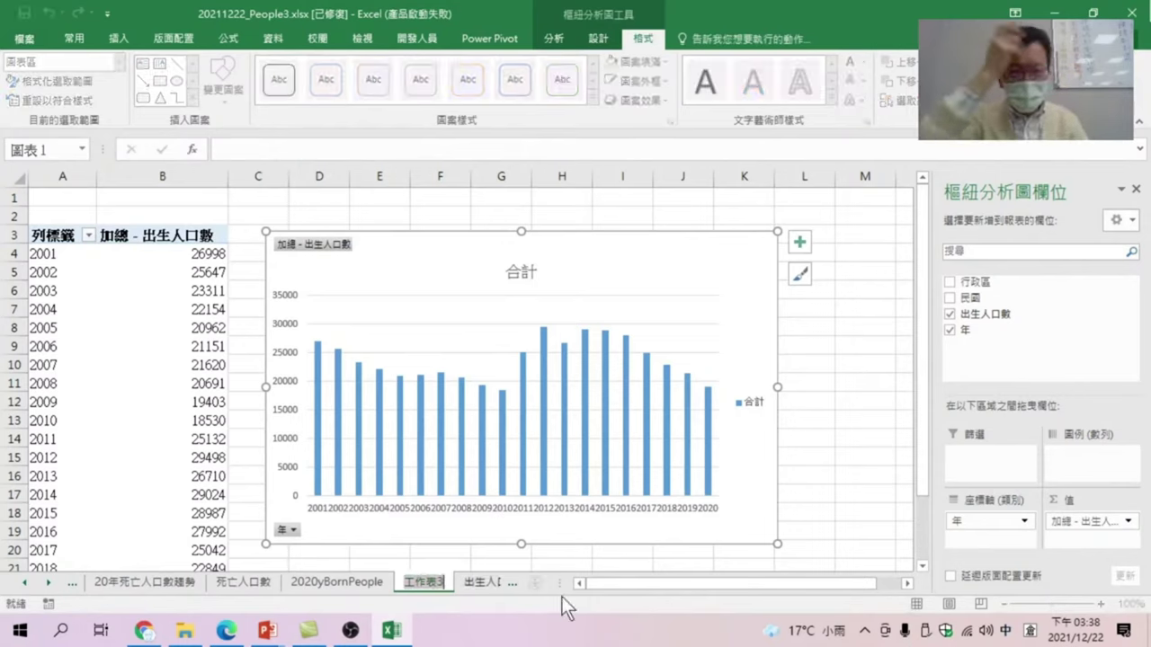
{"action": "type", "text": "2"}
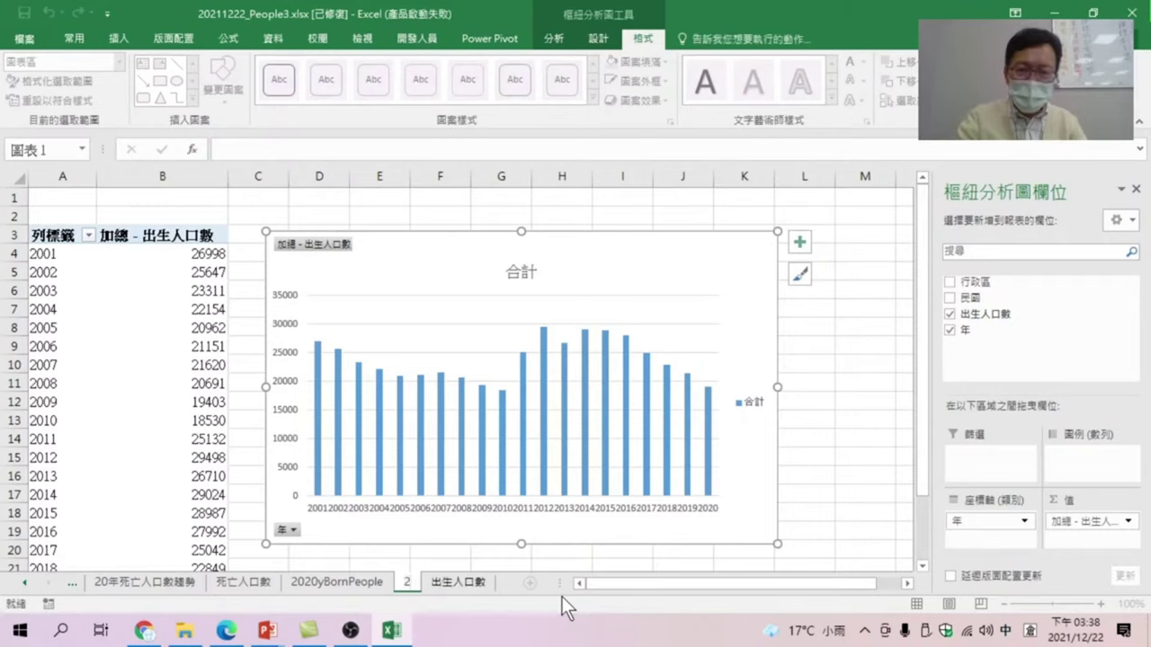
{"action": "type", "text": "0年"}
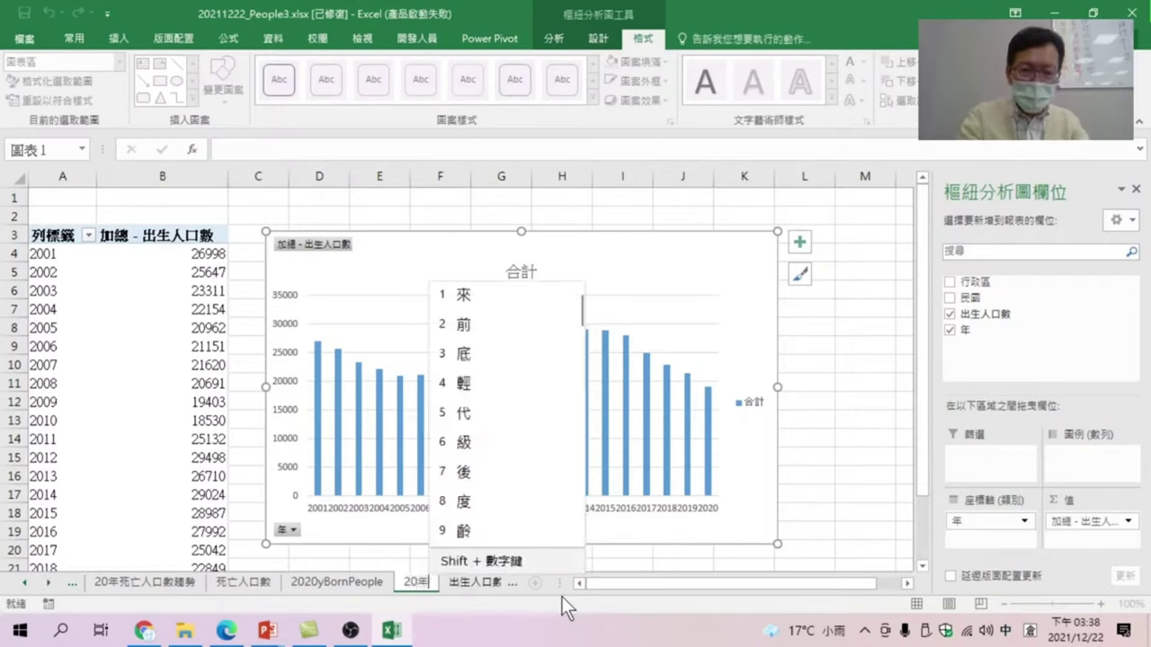
{"action": "type", "text": "B"}
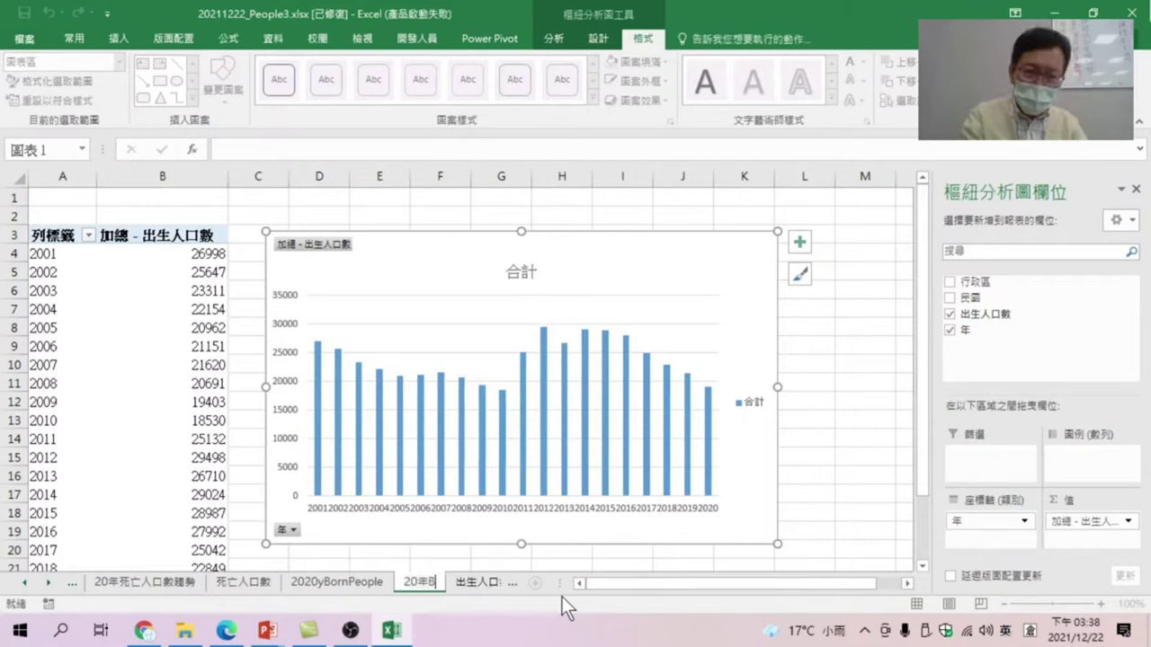
{"action": "type", "text": "orn"}
{"action": "key", "text": "shift"}
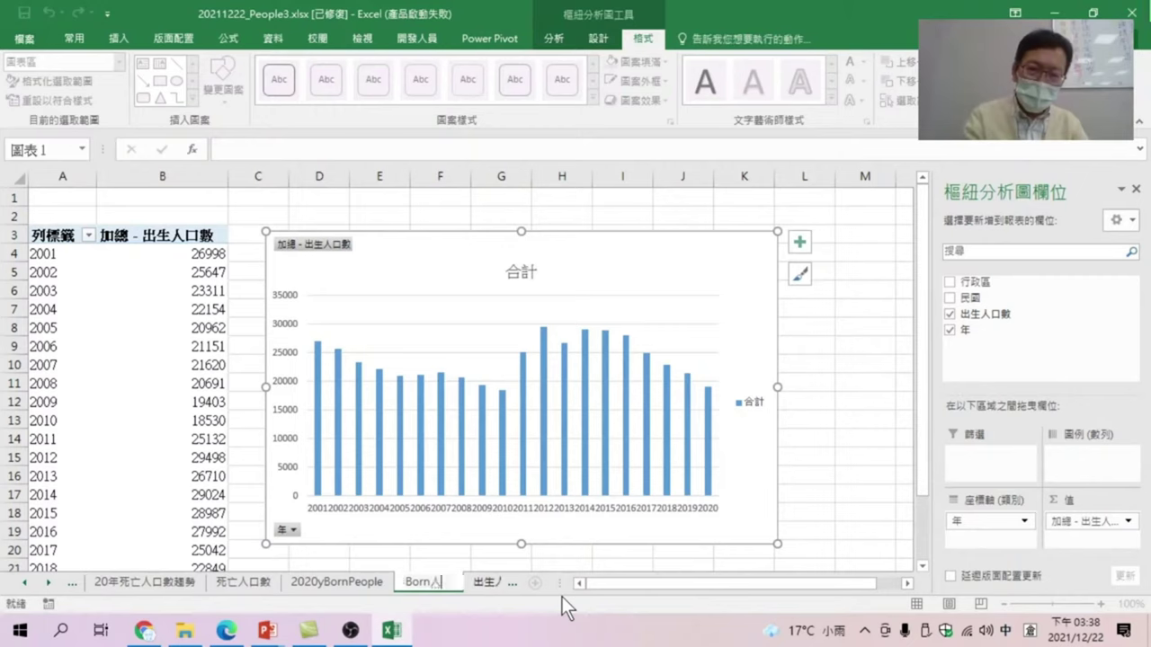
{"action": "type", "text": "出人"}
{"action": "type", "text": "趨勢"}
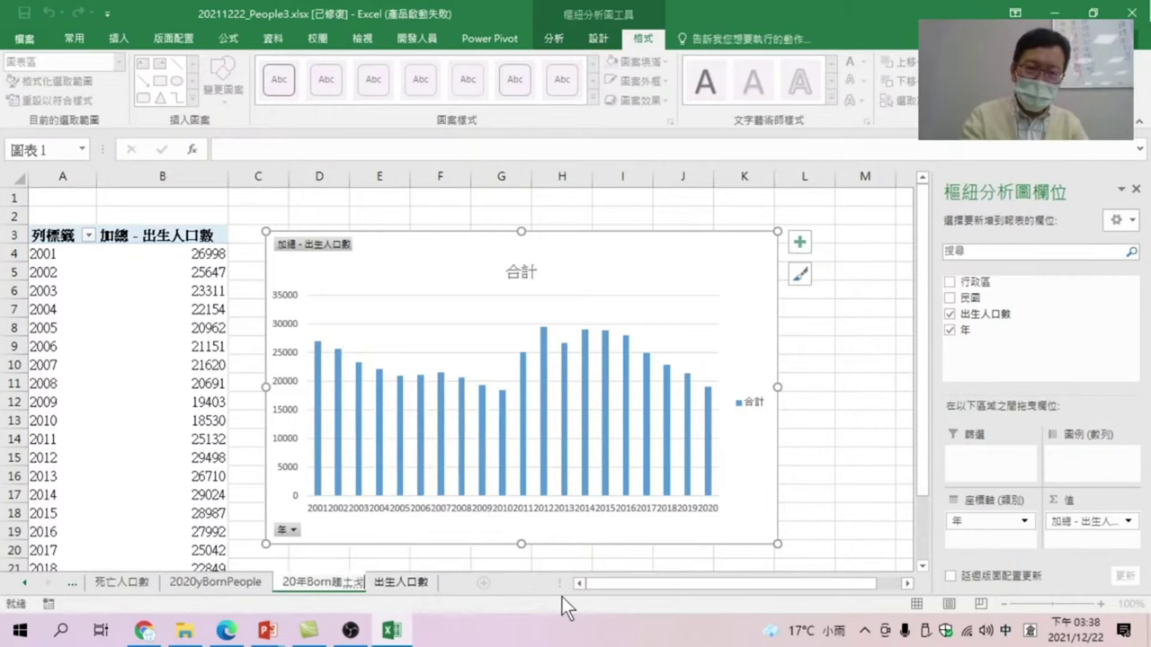
{"action": "key", "text": "Escape"}
{"action": "key", "text": "Return"}
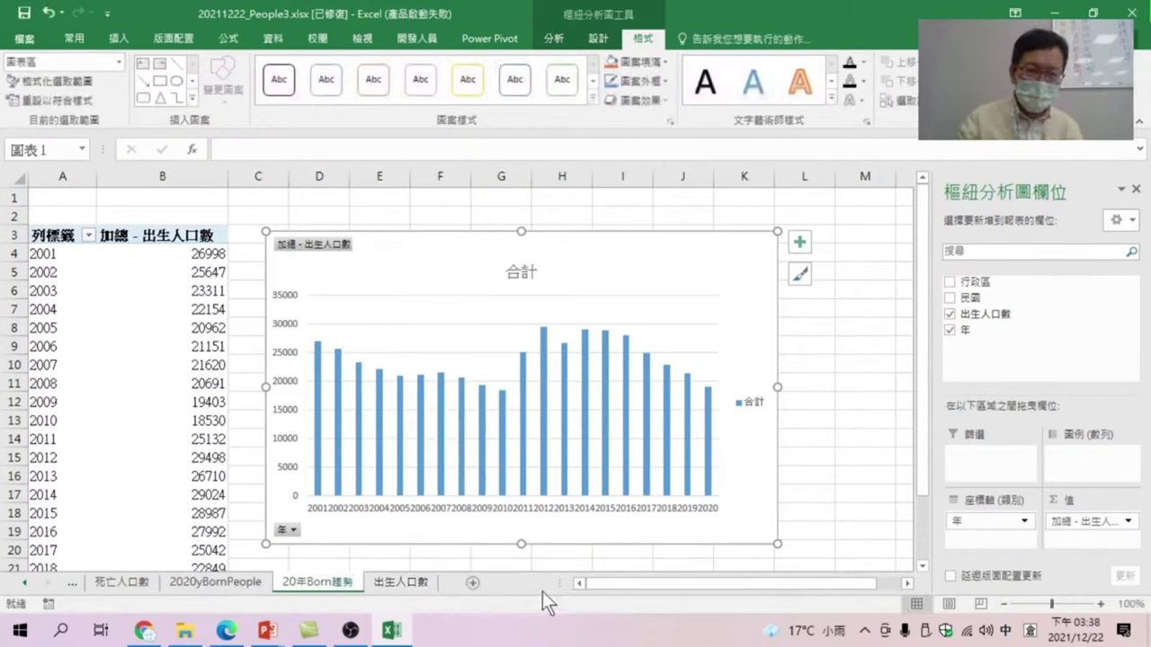
Return to the 20年Born趨勢 sheet and apply a gradient style to the birth chart.
{"action": "left_click", "coordinate": [24, 583]}
{"action": "left_click_drag", "start_coordinate": [559, 582], "coordinate": [674, 583]}
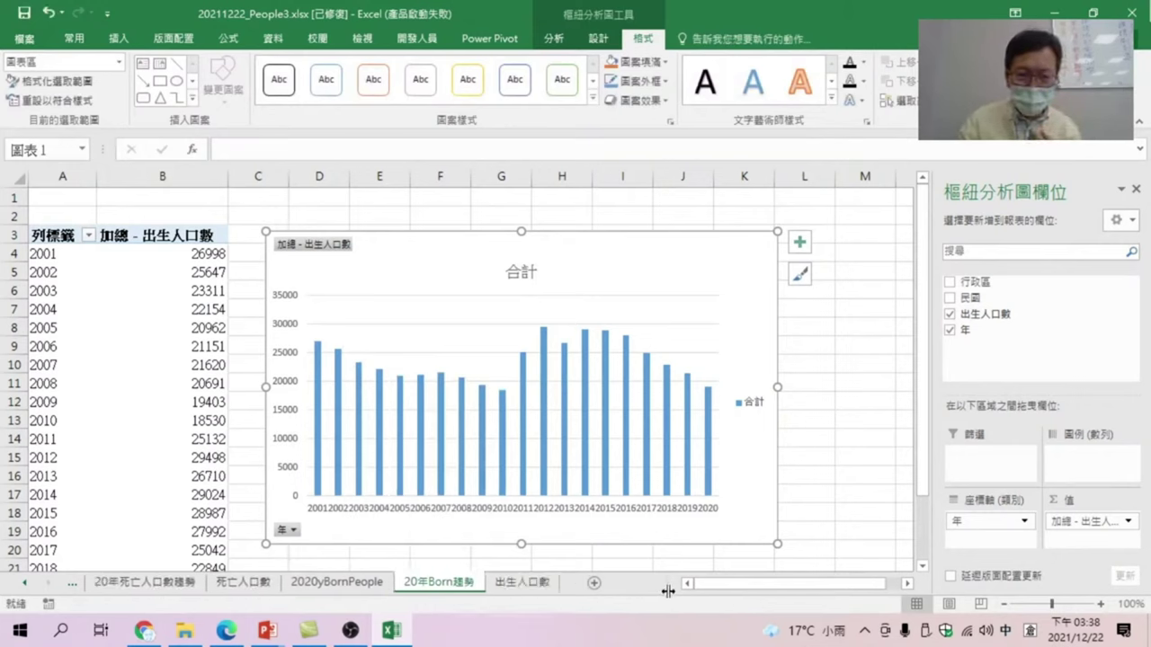
{"action": "left_click", "coordinate": [137, 583]}
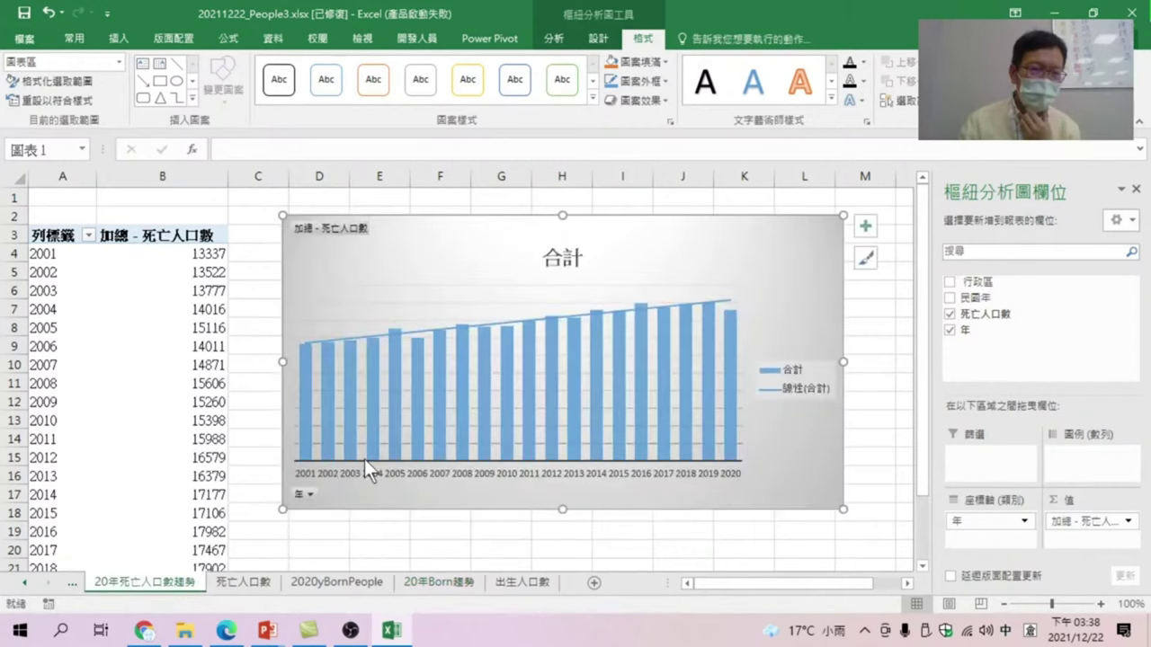
{"action": "left_click", "coordinate": [437, 583]}
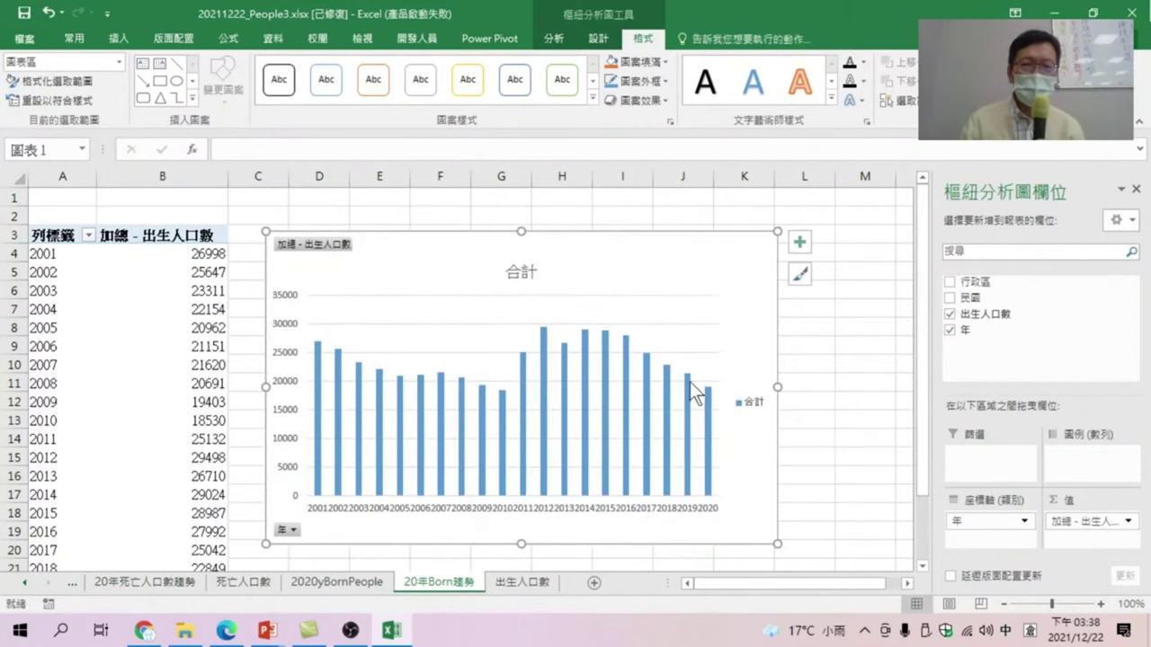
{"action": "left_click", "coordinate": [598, 39]}
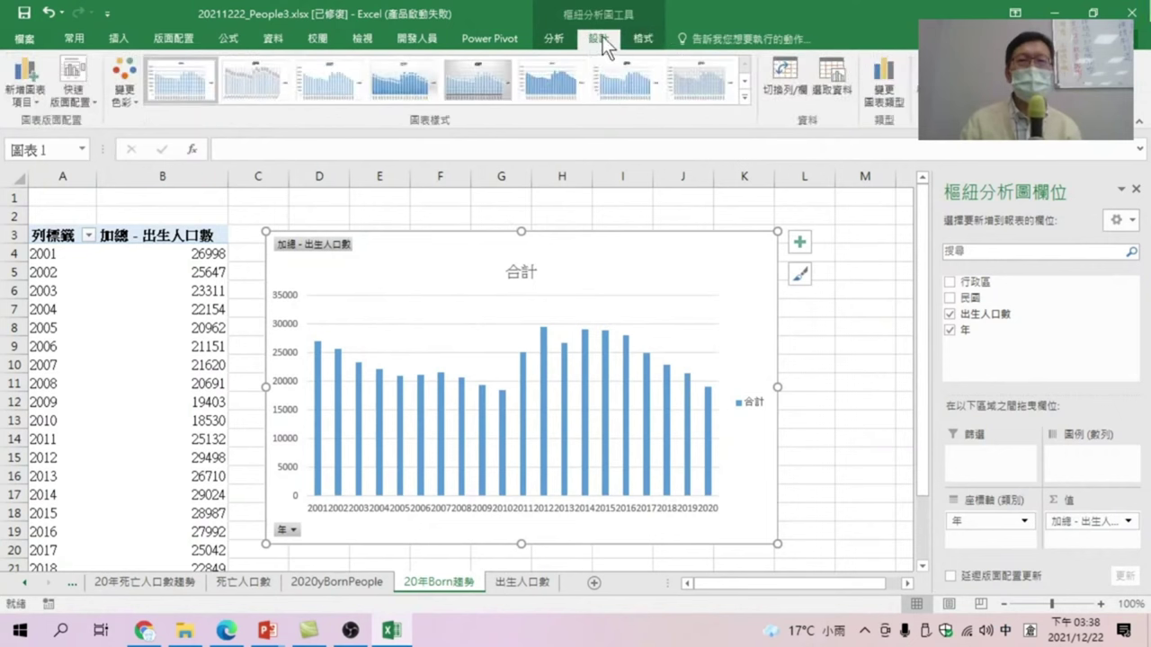
{"action": "left_click", "coordinate": [483, 87]}
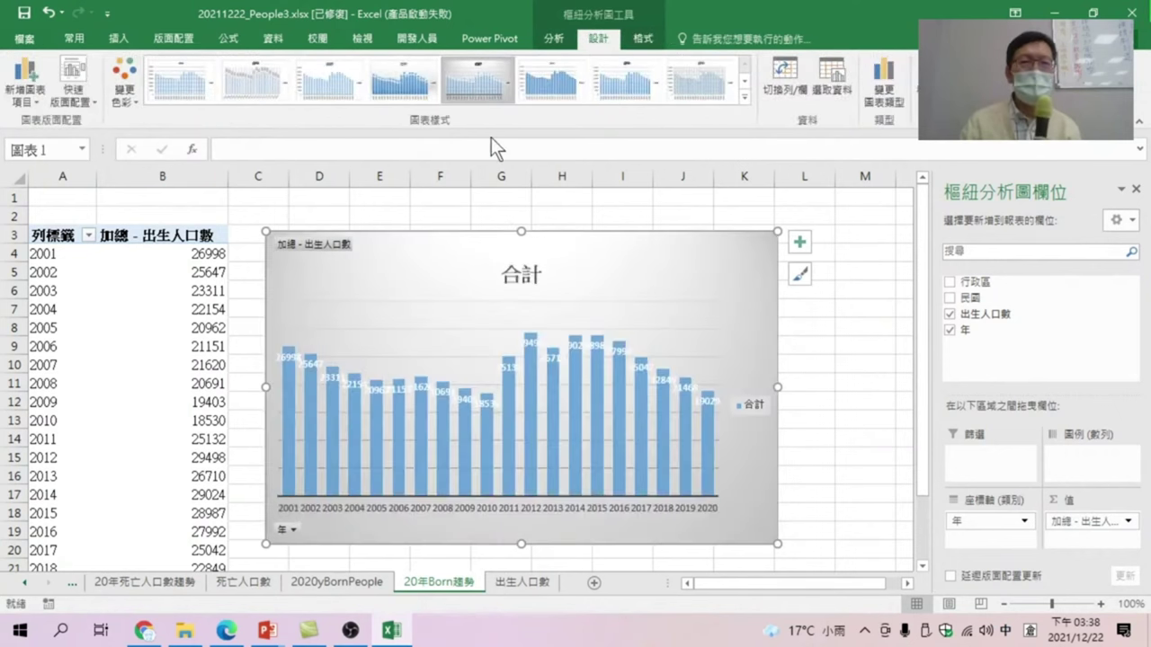
Remove the birth chart's data labels and widen it slightly to the right.
{"action": "left_click", "coordinate": [795, 247]}
{"action": "left_click", "coordinate": [840, 308]}
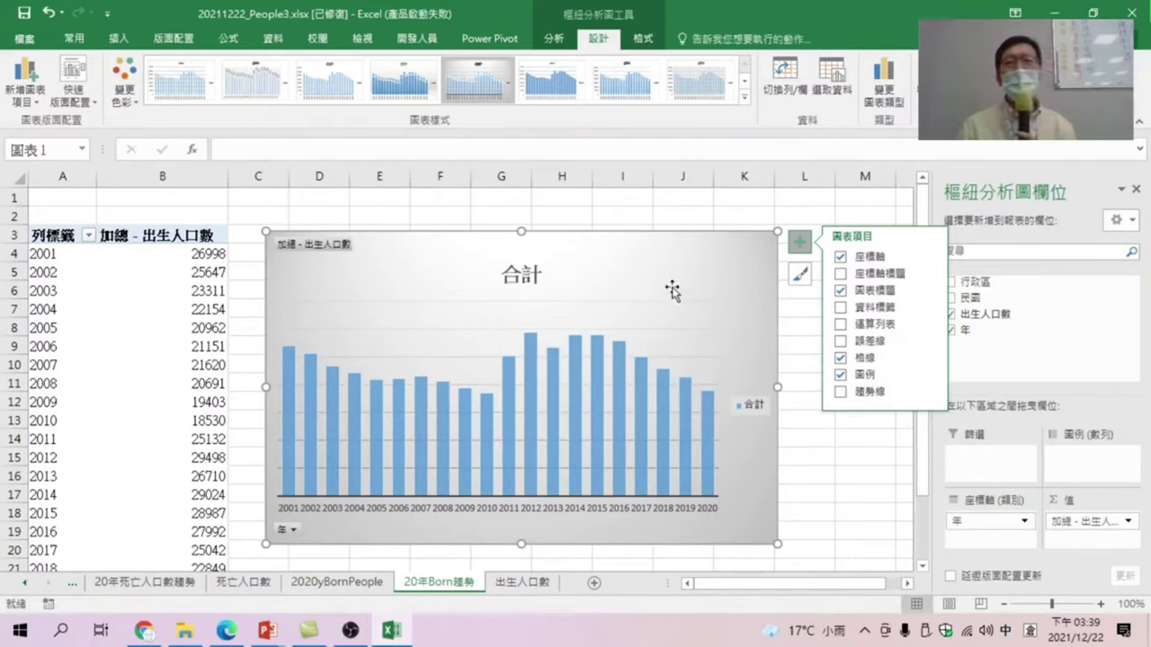
{"action": "left_click_drag", "start_coordinate": [777, 385], "coordinate": [799, 386]}
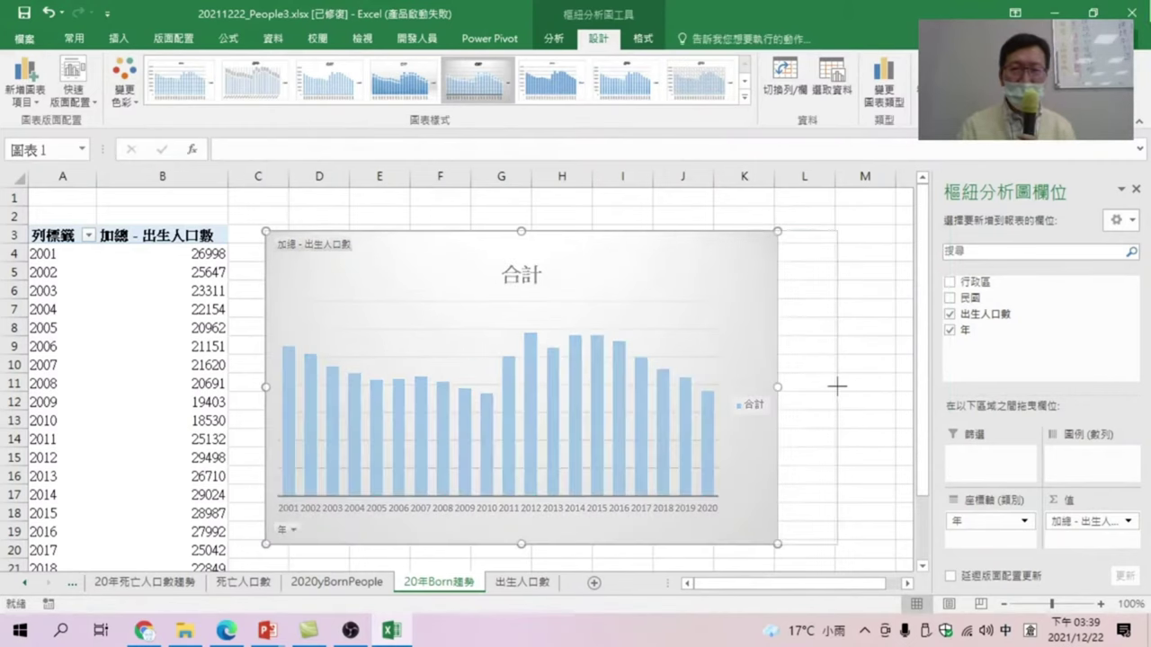
{"action": "left_click", "coordinate": [24, 583]}
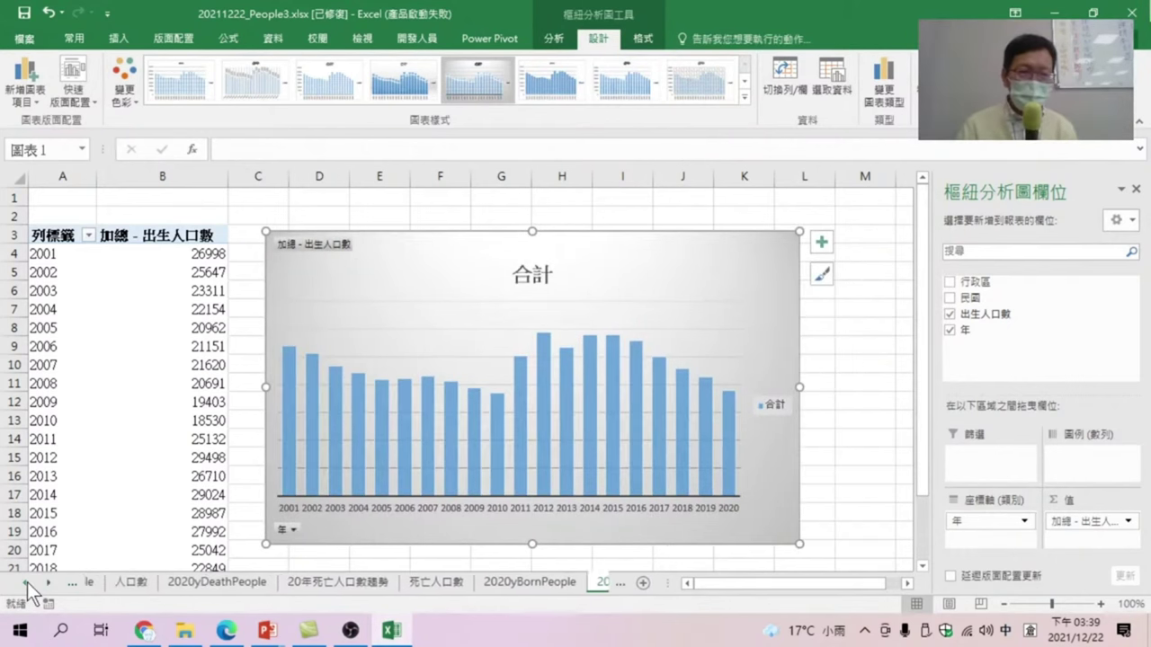
{"action": "left_click", "coordinate": [25, 582]}
Open the 人口數 sheet, then look over the 死亡人口數 table.
{"action": "left_click", "coordinate": [205, 582]}
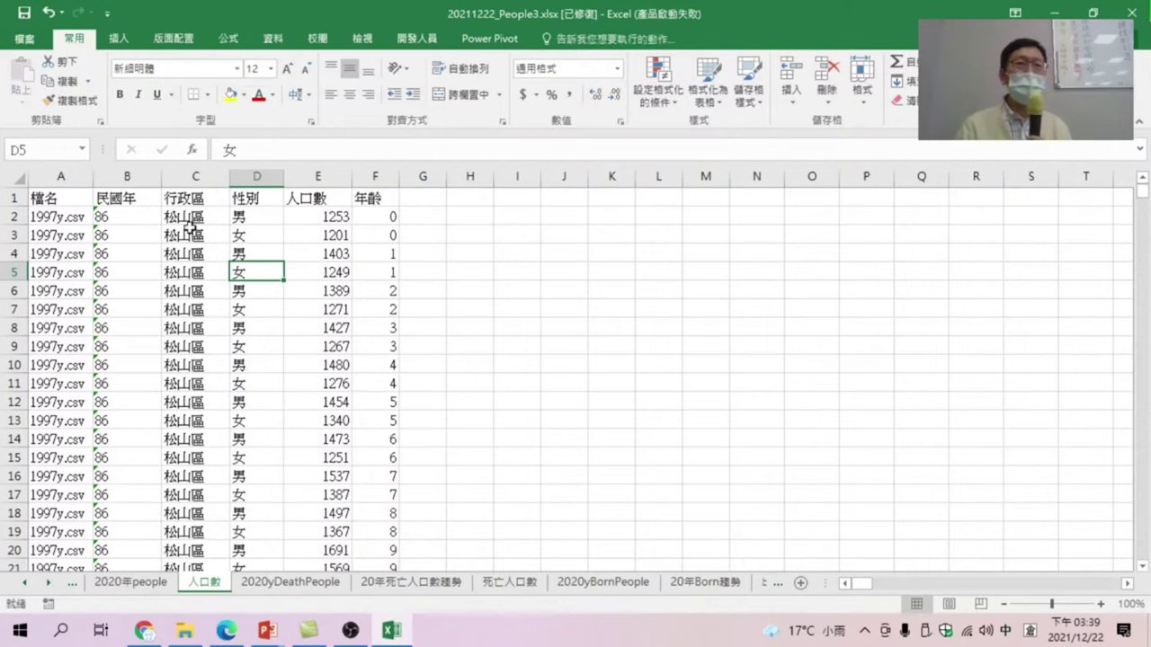
{"action": "left_click", "coordinate": [509, 581]}
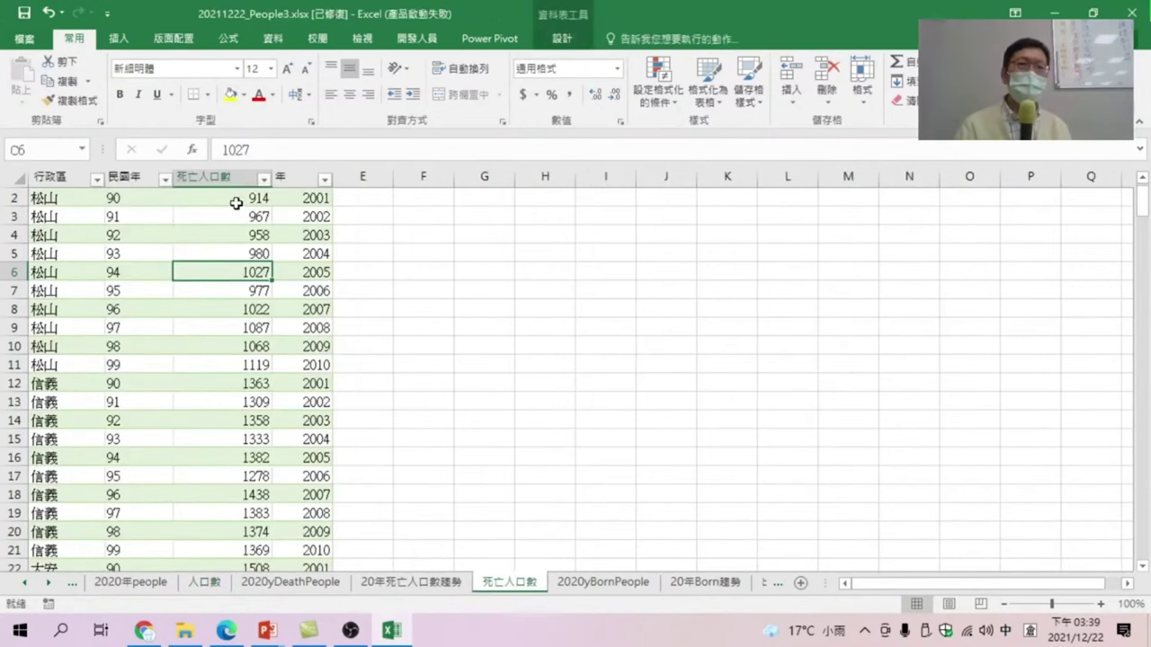
{"action": "scroll", "coordinate": [229, 371], "scroll_direction": "up", "scroll_amount": 1}
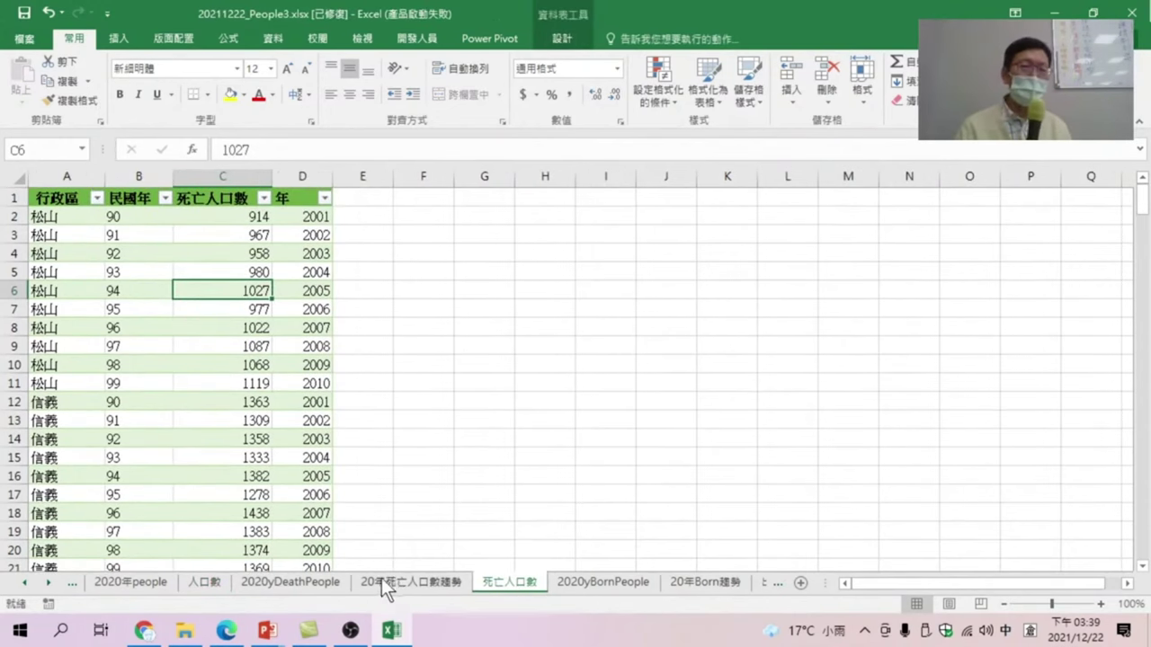
Back on the 人口數 data, inspect the counts around E6 and D7 and show the Insert commands.
{"action": "left_click", "coordinate": [205, 582]}
{"action": "mouse_move", "coordinate": [220, 218]}
{"action": "left_mouse_down"}
{"action": "mouse_move", "coordinate": [196, 231]}
{"action": "mouse_move", "coordinate": [317, 235]}
{"action": "left_mouse_up"}
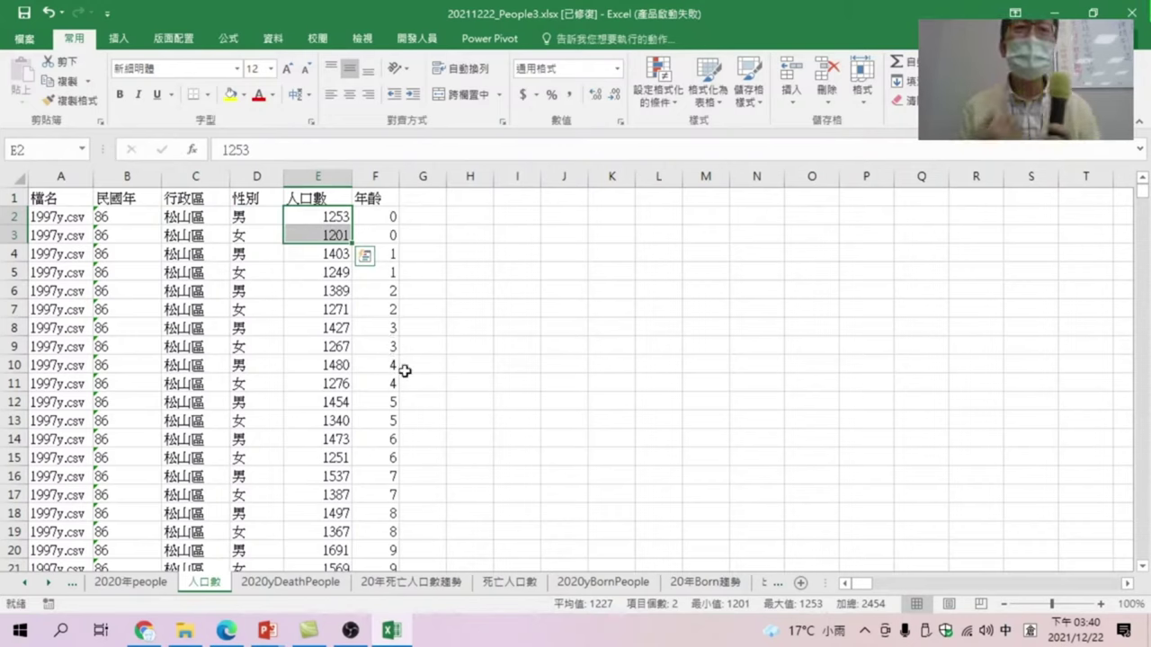
{"action": "left_click", "coordinate": [323, 291]}
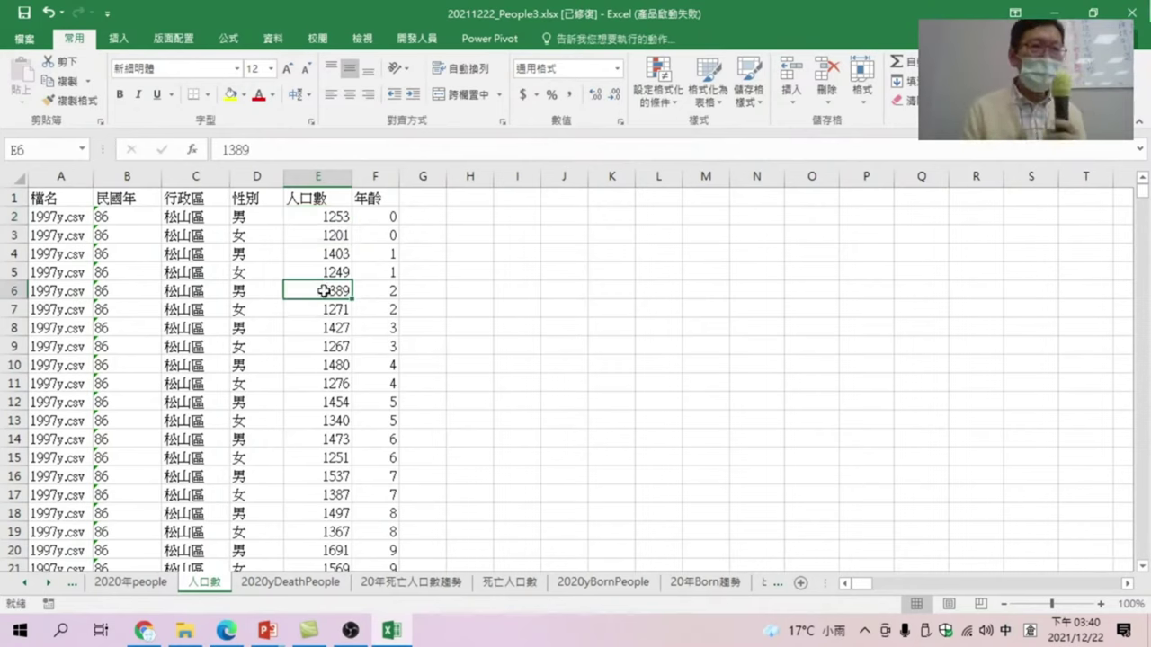
{"action": "left_click", "coordinate": [275, 315]}
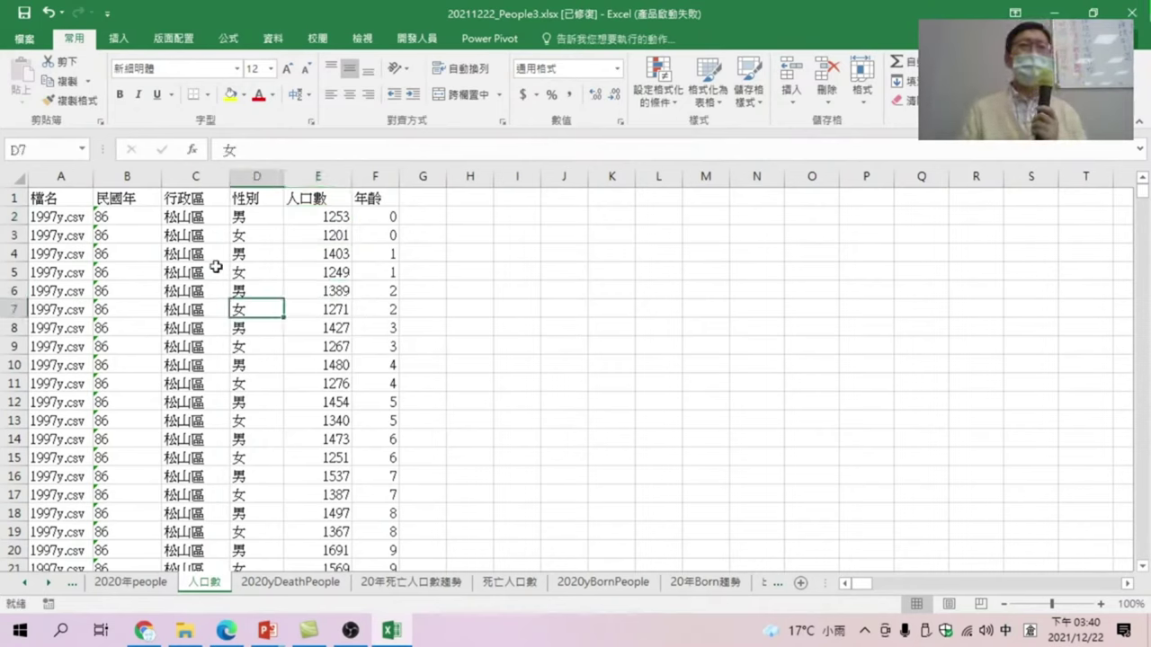
{"action": "left_click", "coordinate": [117, 38]}
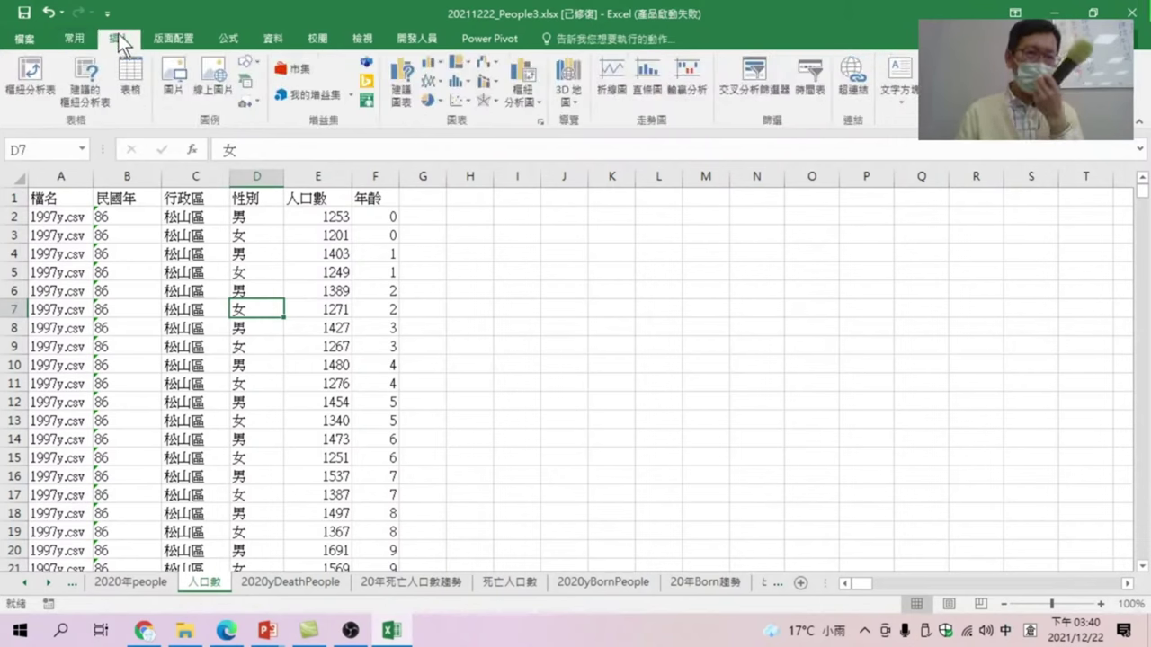
Create an empty PivotTable of the 人口數 data on new sheet 工作表4, then return to 人口數.
{"action": "left_click", "coordinate": [33, 70]}
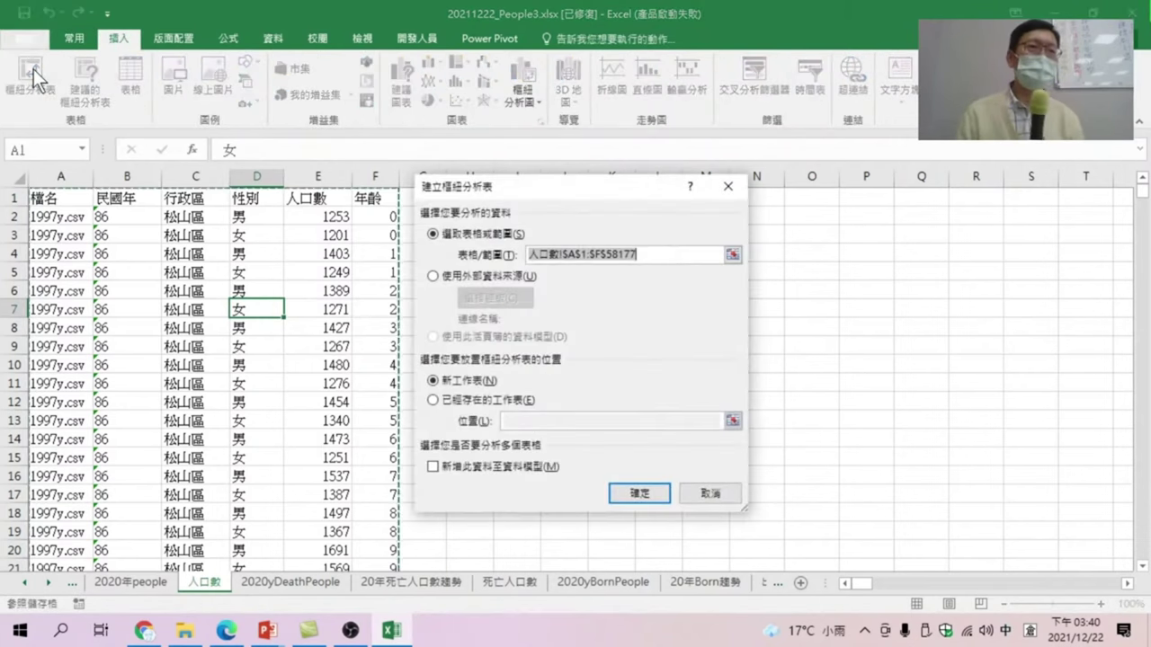
{"action": "left_click", "coordinate": [647, 492]}
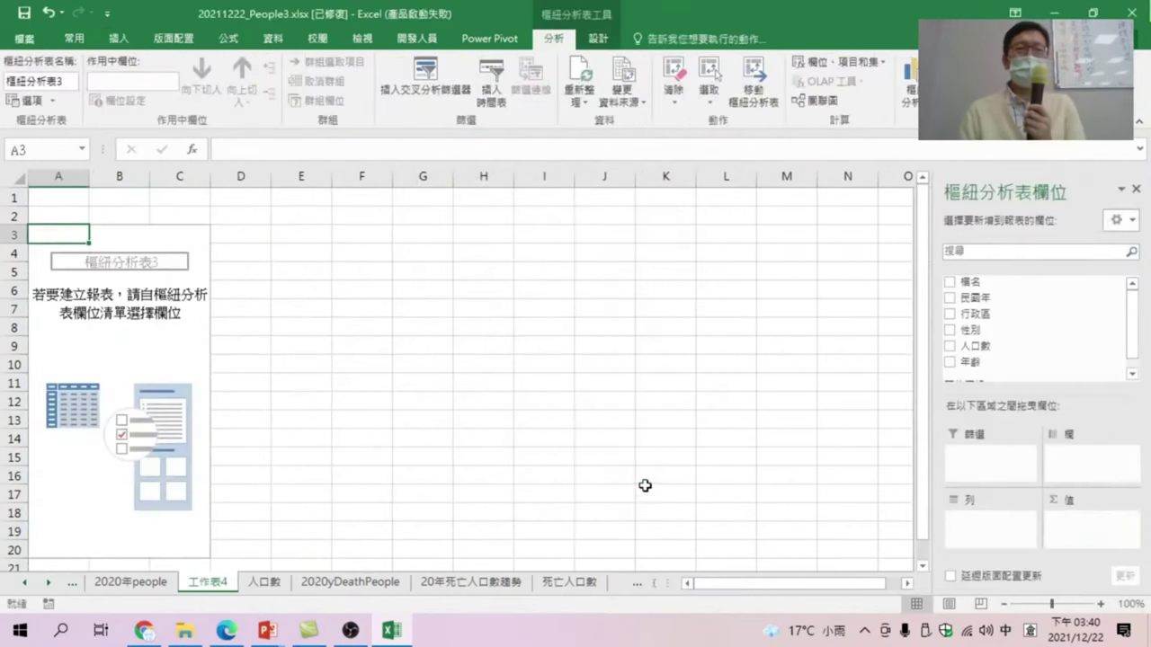
{"action": "left_click", "coordinate": [271, 580]}
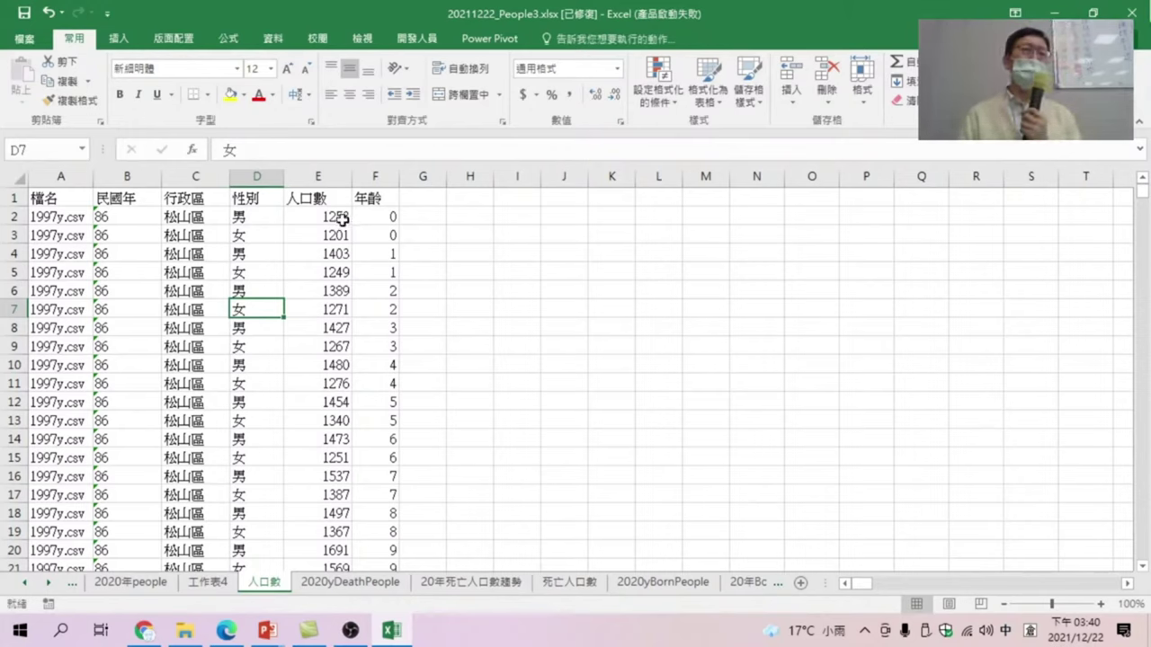
Glance at the 死亡人口數 and chart sheets, then delete the empty 工作表4 pivot sheet.
{"action": "left_click", "coordinate": [554, 582]}
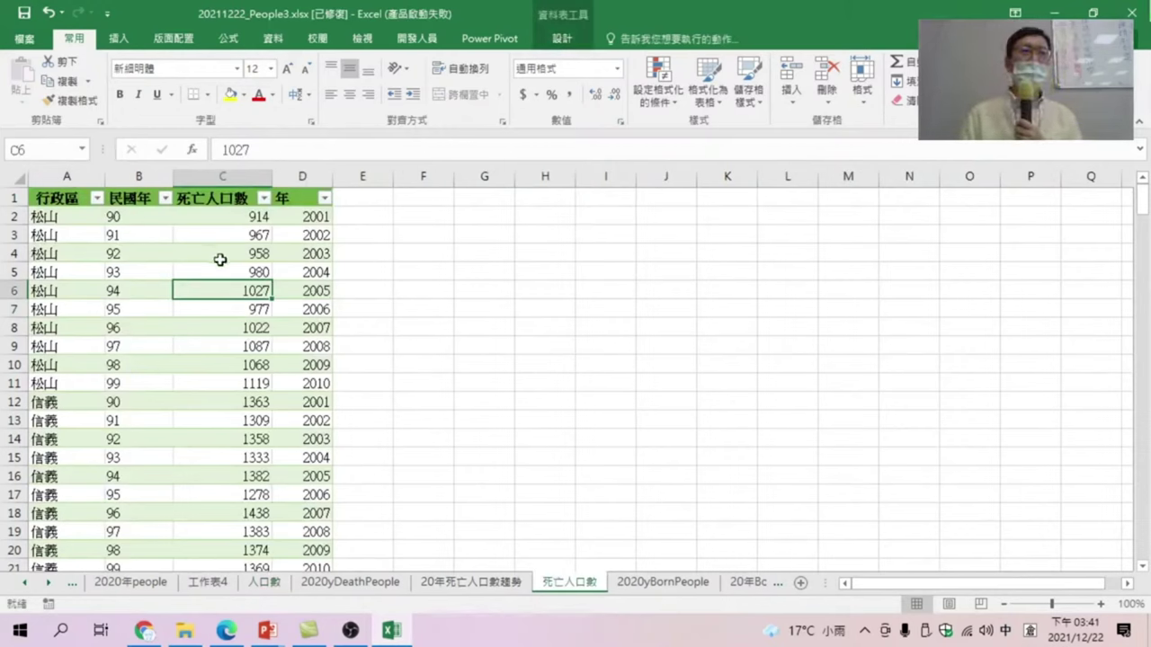
{"action": "left_click", "coordinate": [467, 583]}
{"action": "left_click", "coordinate": [265, 583]}
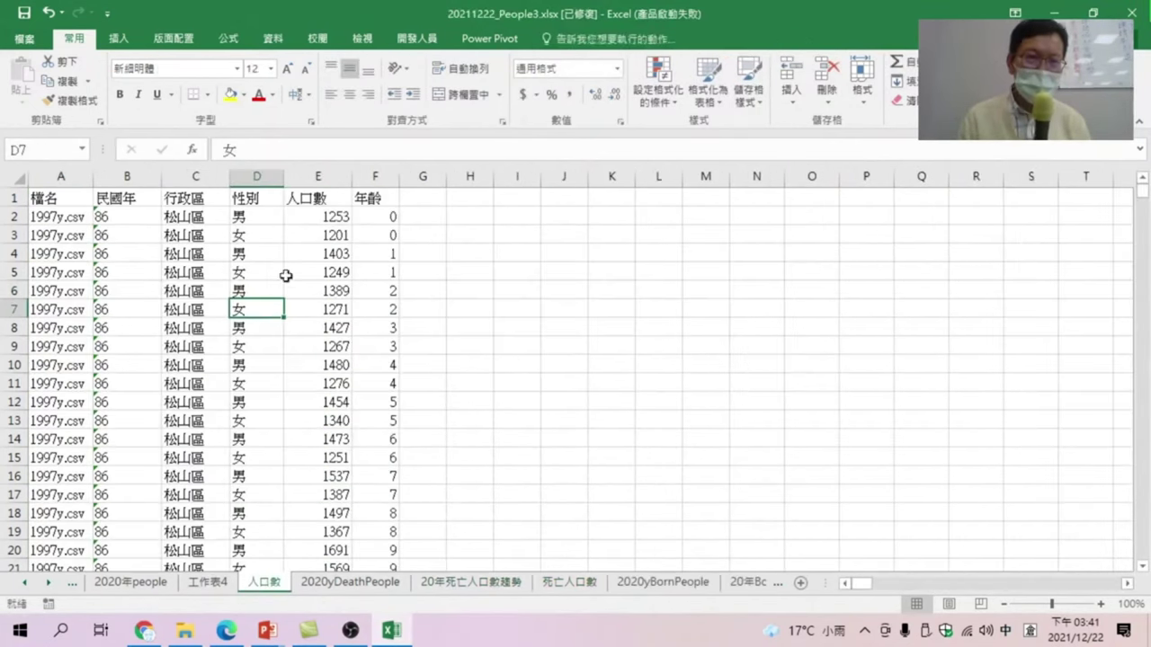
{"action": "key", "text": "alt+h"}
{"action": "key", "text": "d"}
{"action": "key", "text": "s"}
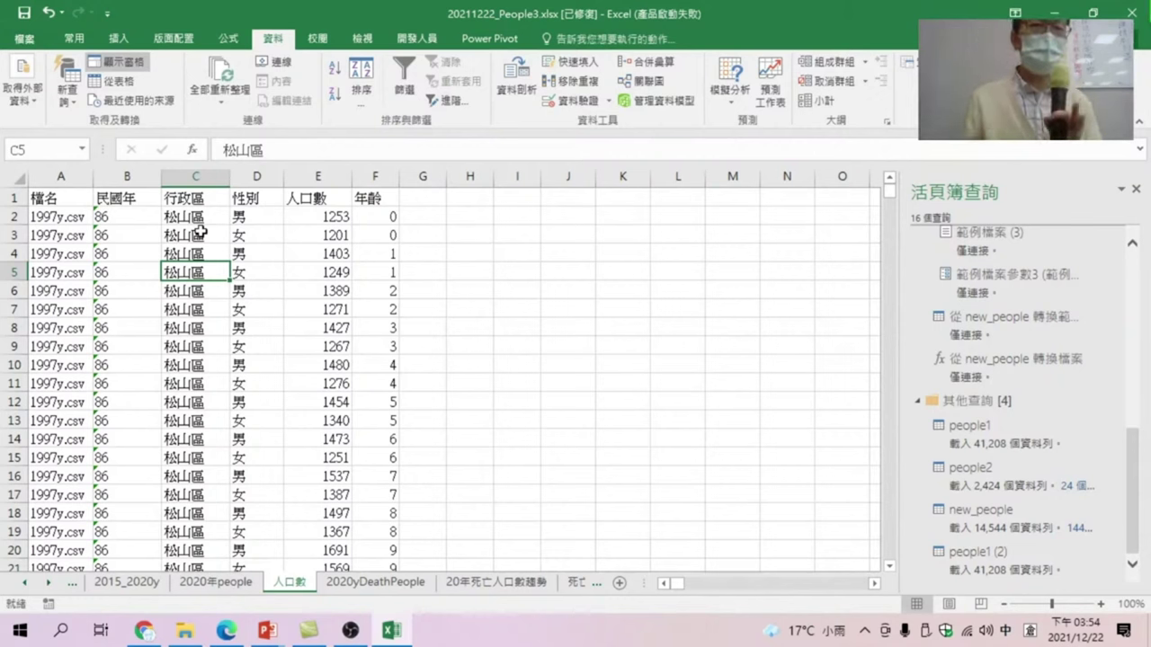
Insert a new PivotTable from the 人口數 data on new sheet 工作表9.
{"action": "left_click", "coordinate": [116, 36]}
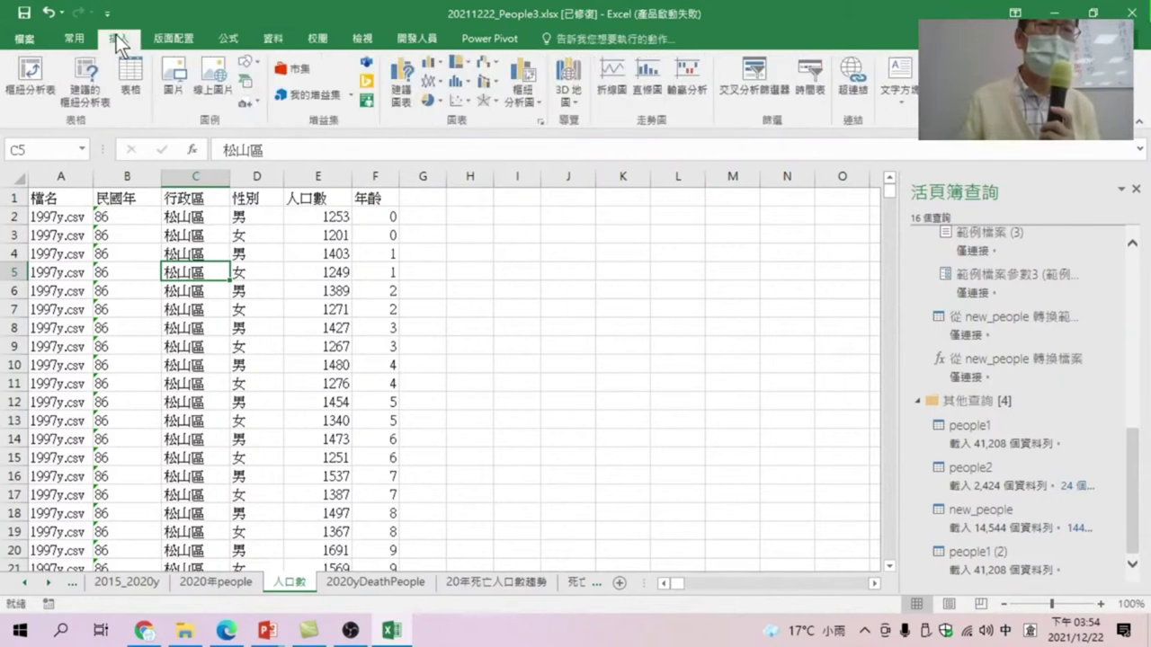
{"action": "left_click", "coordinate": [30, 79]}
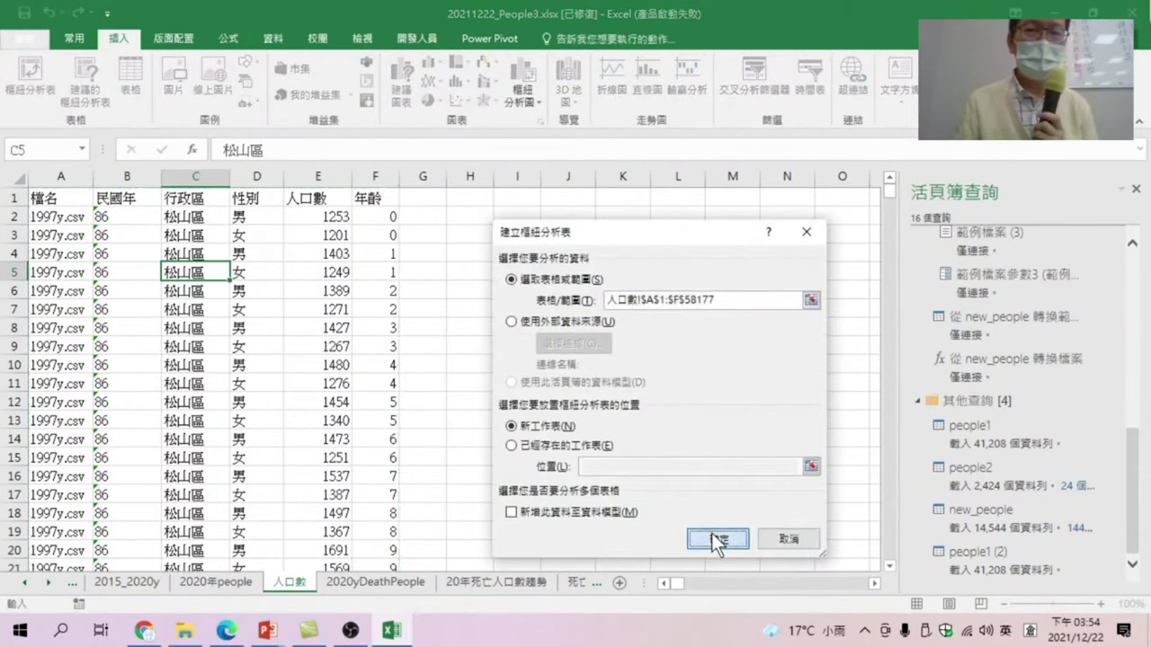
{"action": "left_click", "coordinate": [713, 537]}
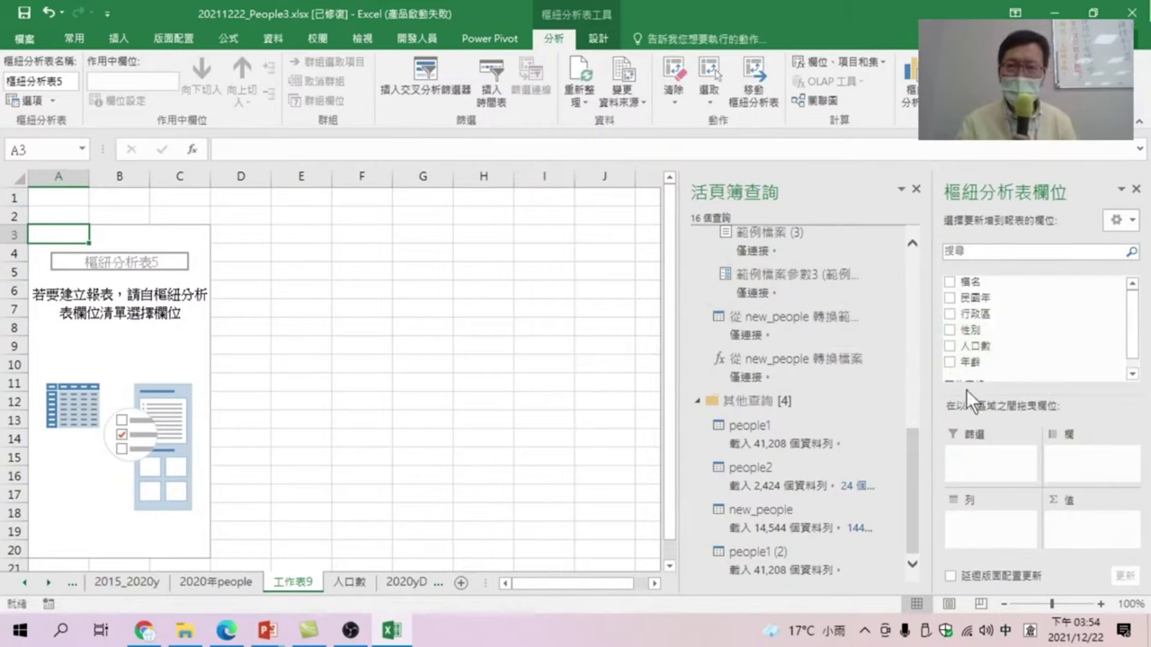
Lay out the pivot with 民國年 rows, 行政區 columns and summed 人口數 values.
{"action": "left_click_drag", "start_coordinate": [973, 297], "coordinate": [968, 524]}
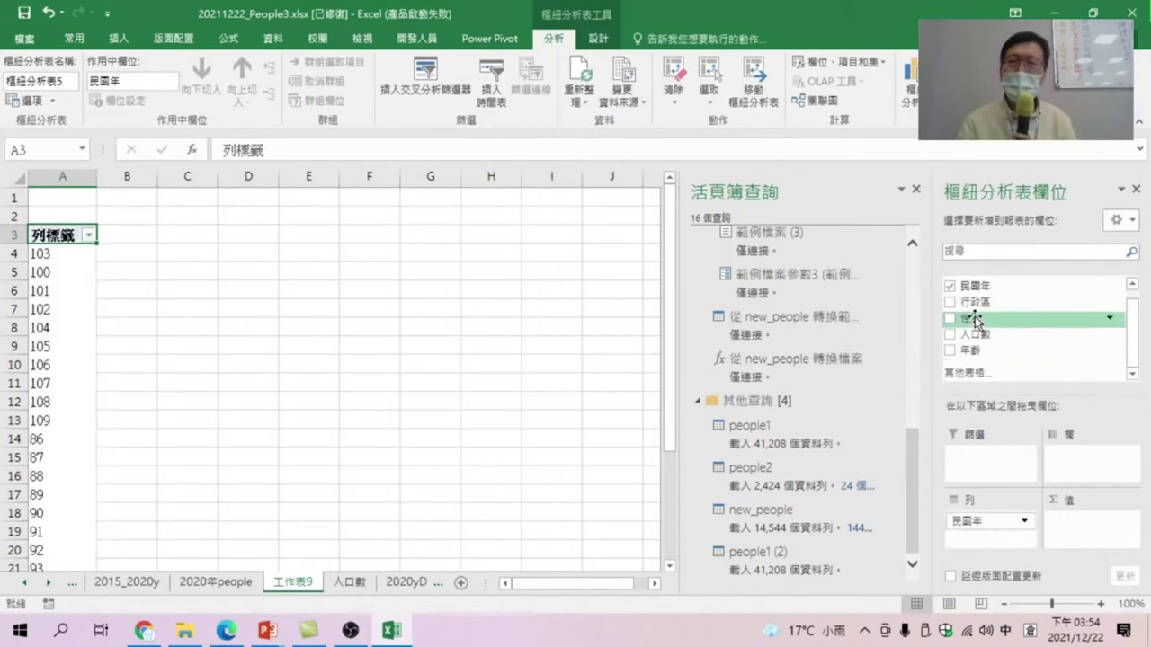
{"action": "left_click_drag", "start_coordinate": [973, 302], "coordinate": [1074, 466]}
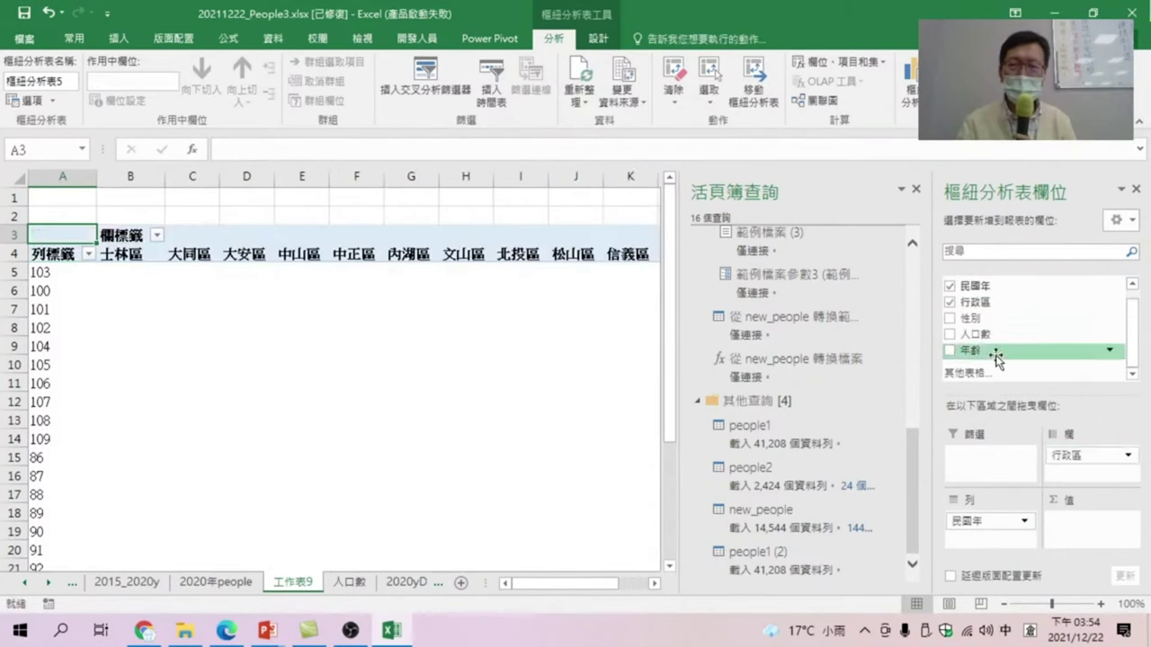
{"action": "left_click_drag", "start_coordinate": [973, 334], "coordinate": [1083, 531]}
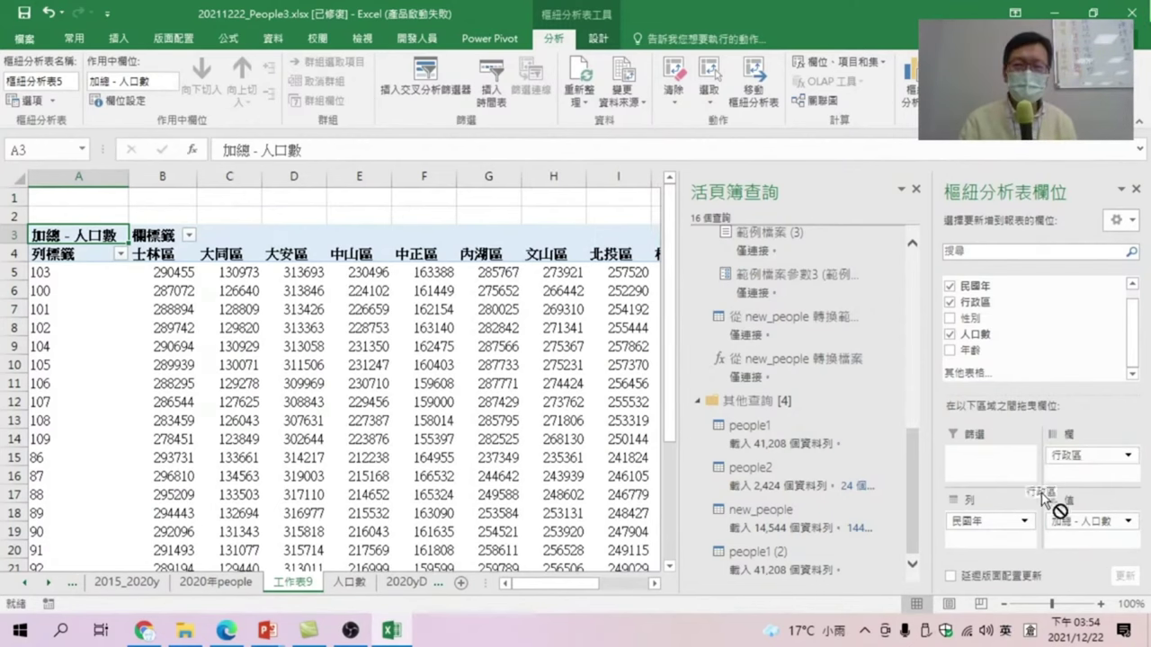
{"action": "left_click_drag", "start_coordinate": [1083, 456], "coordinate": [989, 540]}
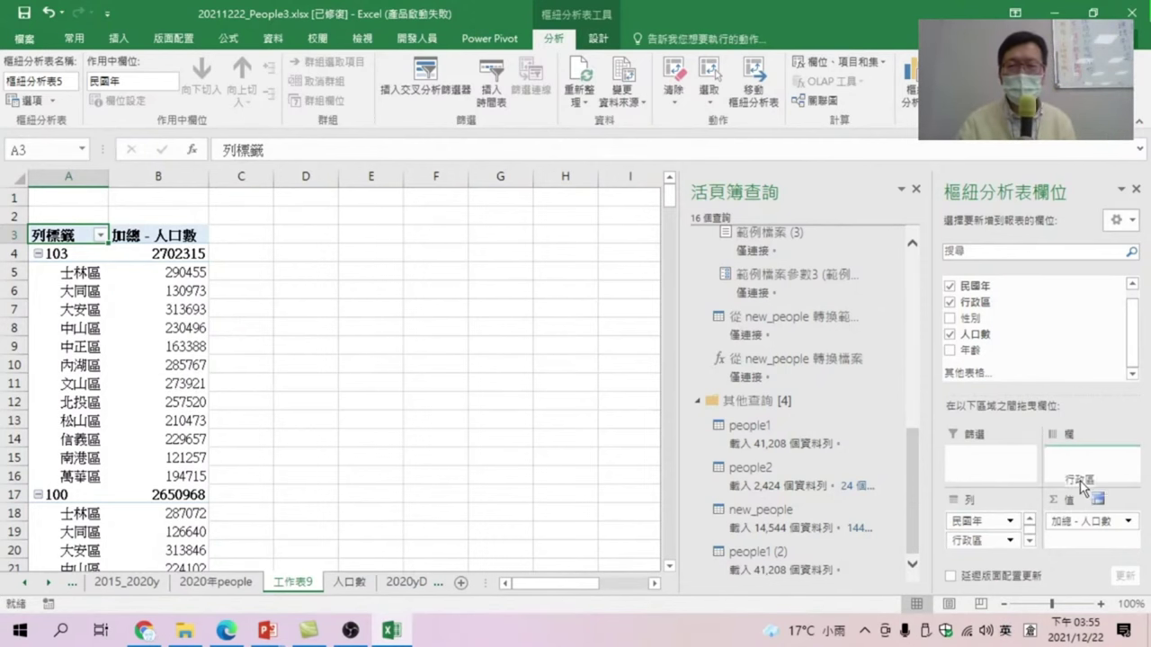
{"action": "left_click_drag", "start_coordinate": [985, 540], "coordinate": [1088, 477]}
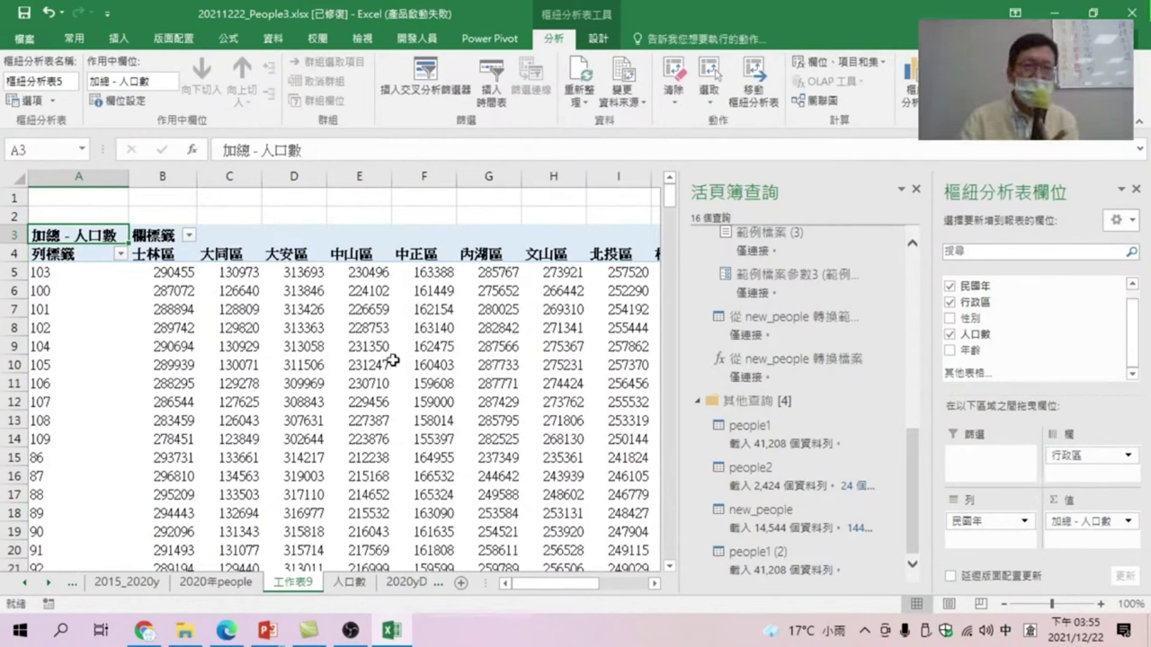
Copy the pivot table and paste it as values only starting at cell Q4.
{"action": "left_click", "coordinate": [488, 346]}
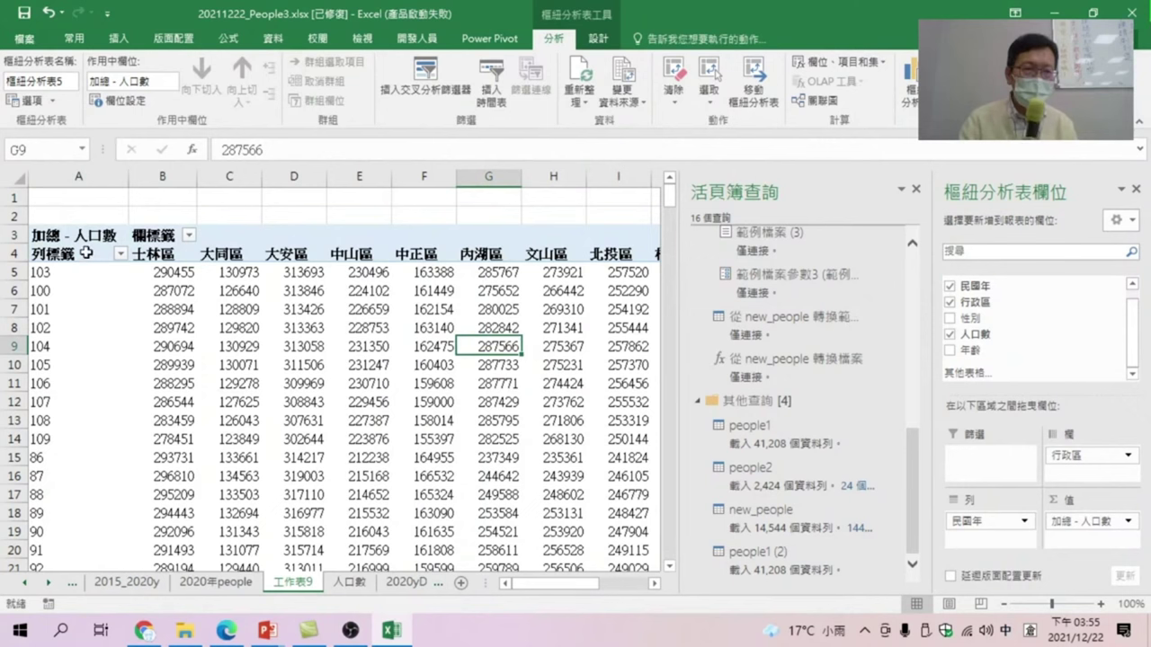
{"action": "mouse_move", "coordinate": [78, 255]}
{"action": "left_mouse_down"}
{"action": "mouse_move", "coordinate": [670, 435]}
{"action": "mouse_move", "coordinate": [423, 570]}
{"action": "left_mouse_up"}
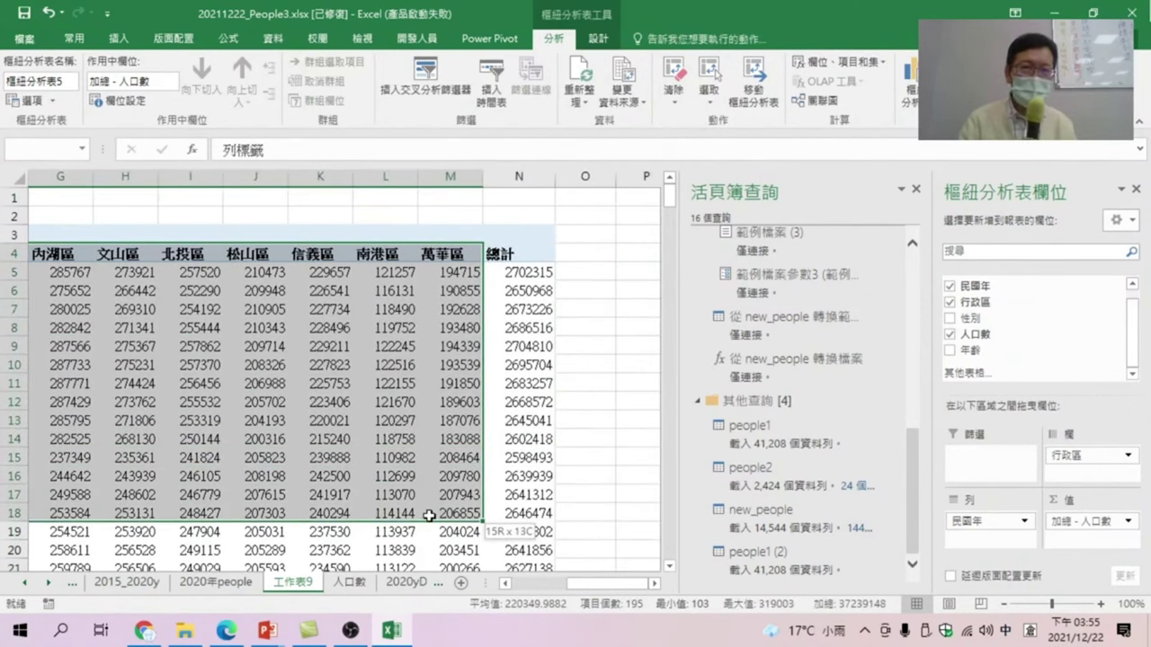
{"action": "left_click_drag", "start_coordinate": [423, 569], "coordinate": [437, 503]}
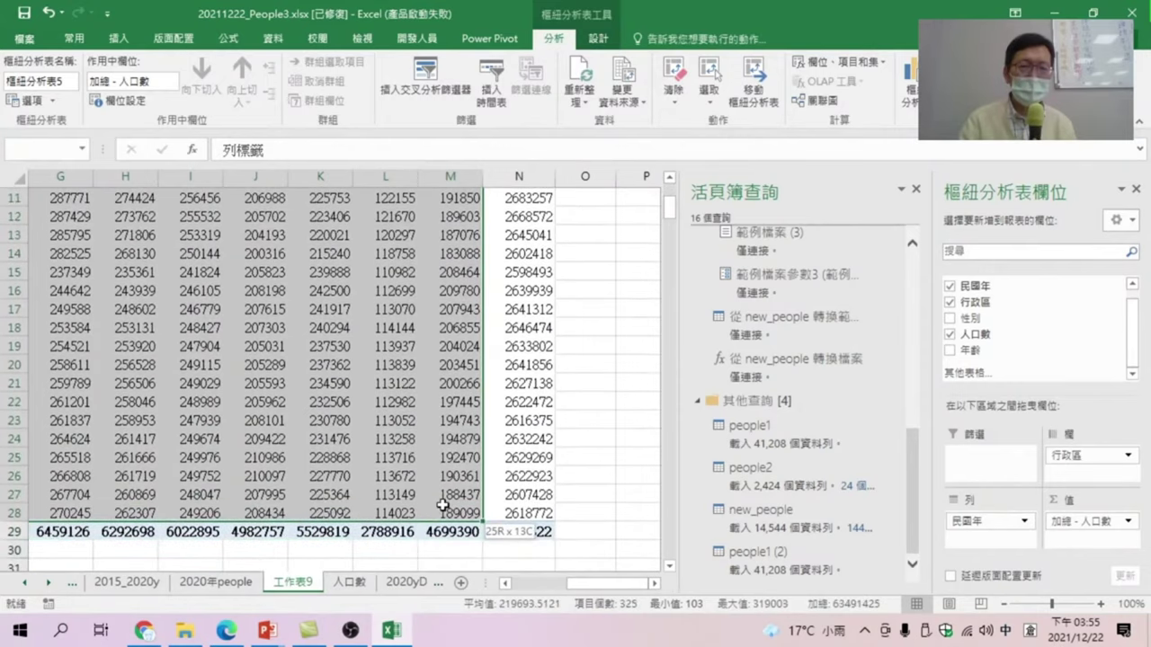
{"action": "right_click", "coordinate": [420, 381]}
{"action": "left_click", "coordinate": [452, 369]}
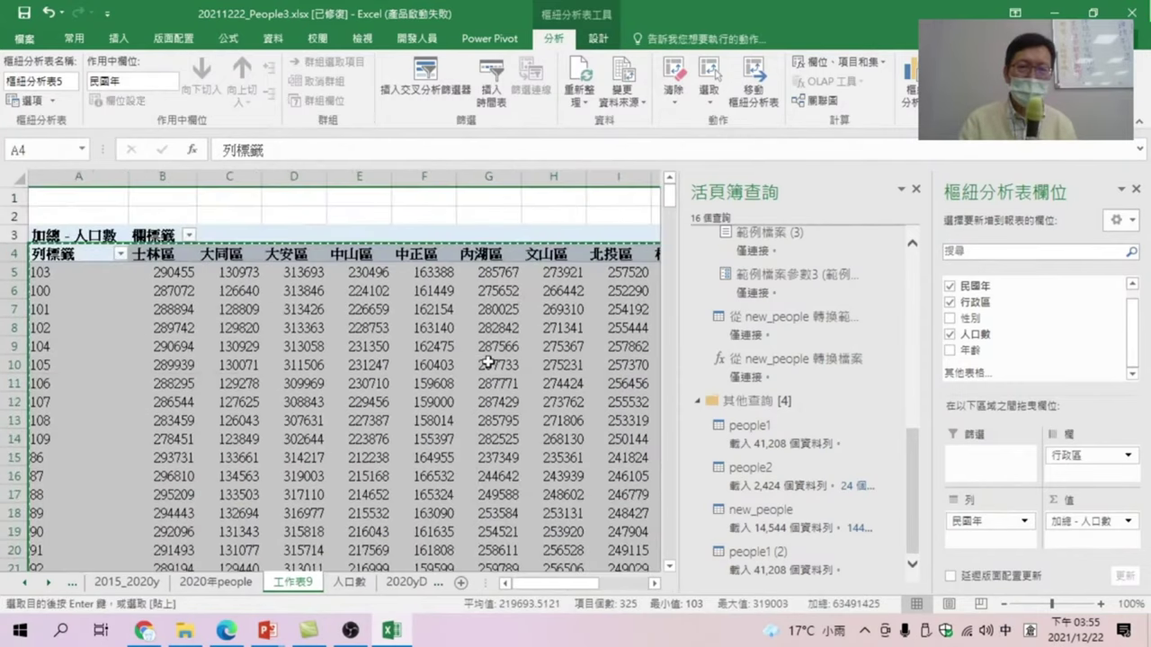
{"action": "left_click_drag", "start_coordinate": [543, 581], "coordinate": [640, 589]}
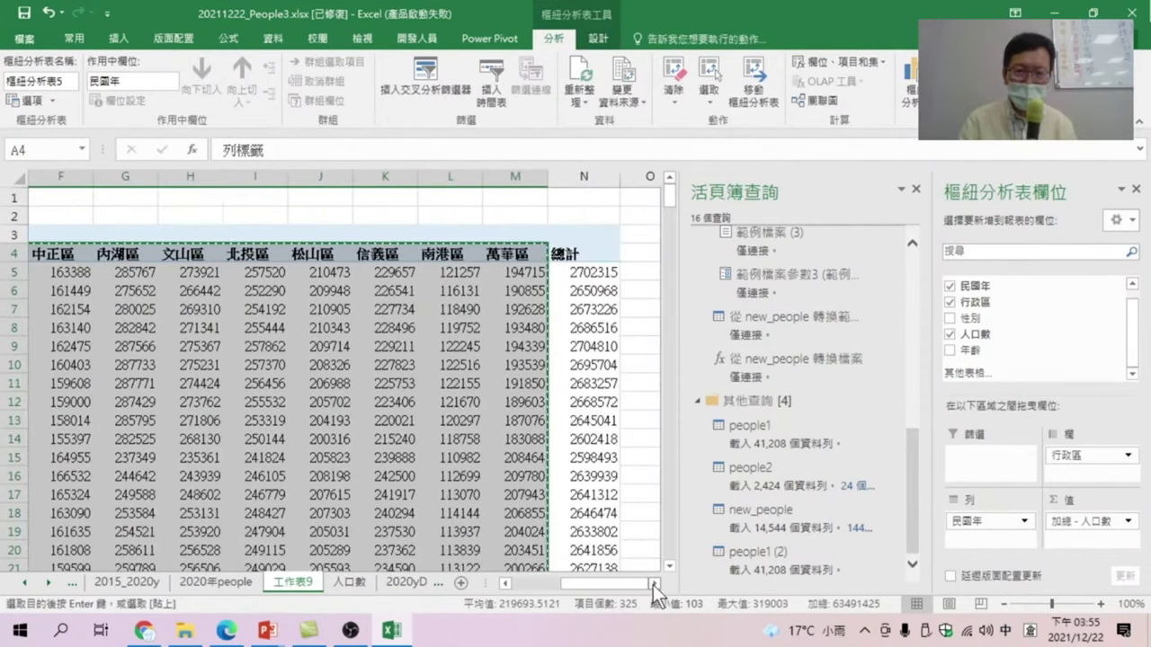
{"action": "left_click", "coordinate": [653, 584]}
{"action": "left_click", "coordinate": [513, 253]}
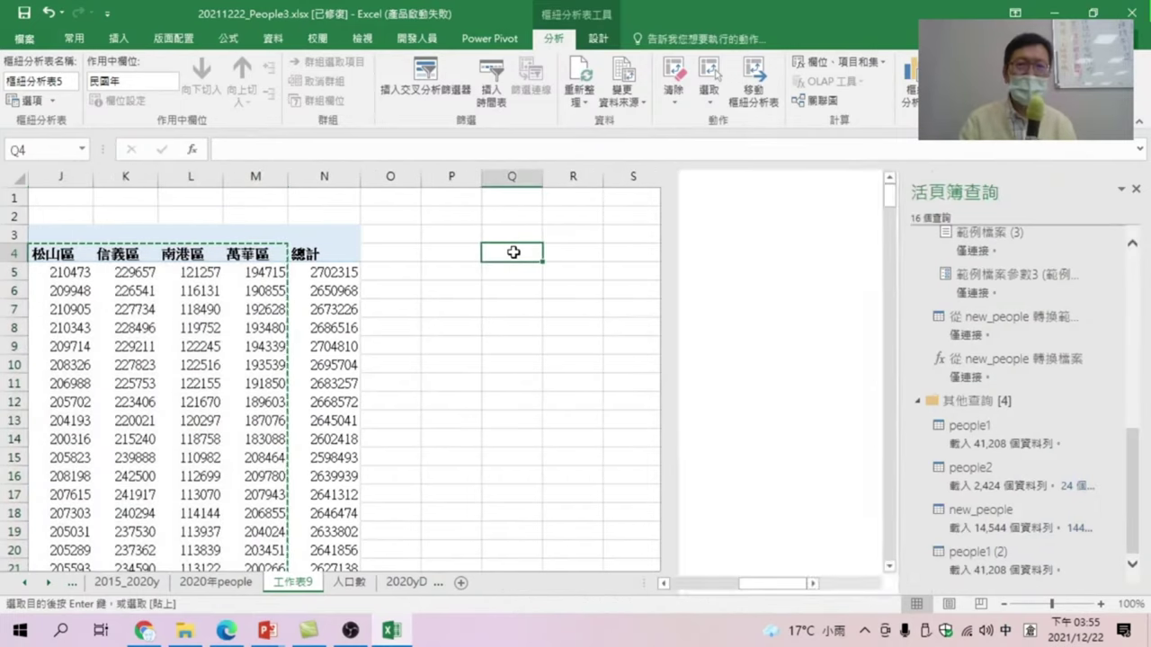
{"action": "right_click", "coordinate": [515, 252]}
{"action": "left_click", "coordinate": [562, 327]}
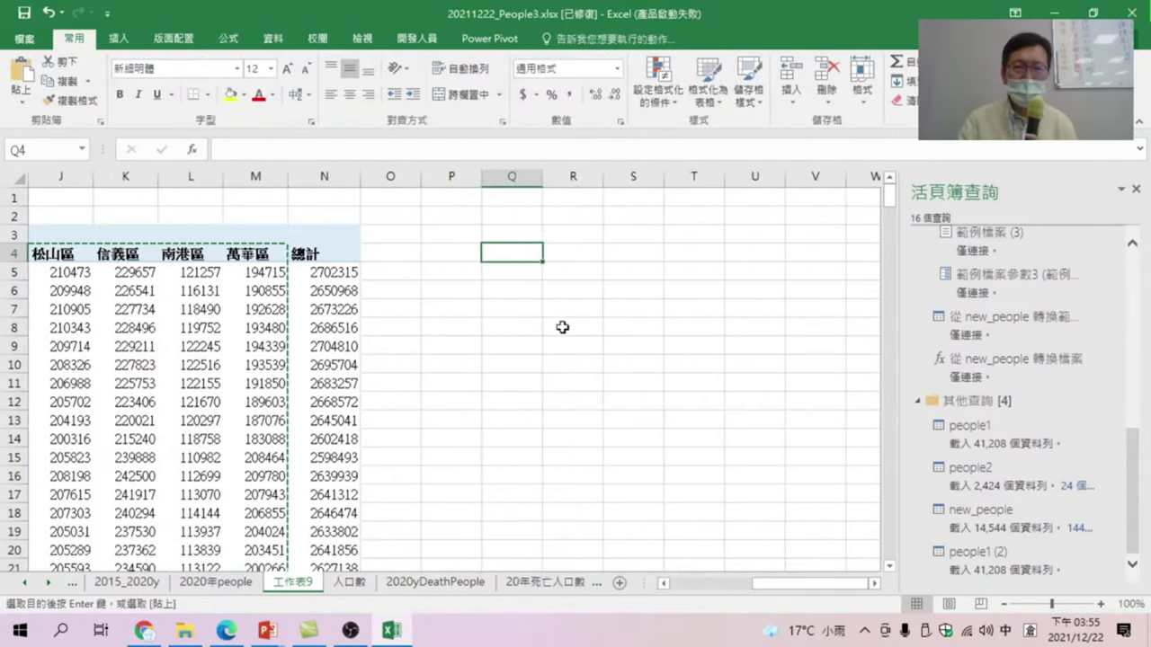
{"action": "left_click", "coordinate": [447, 252]}
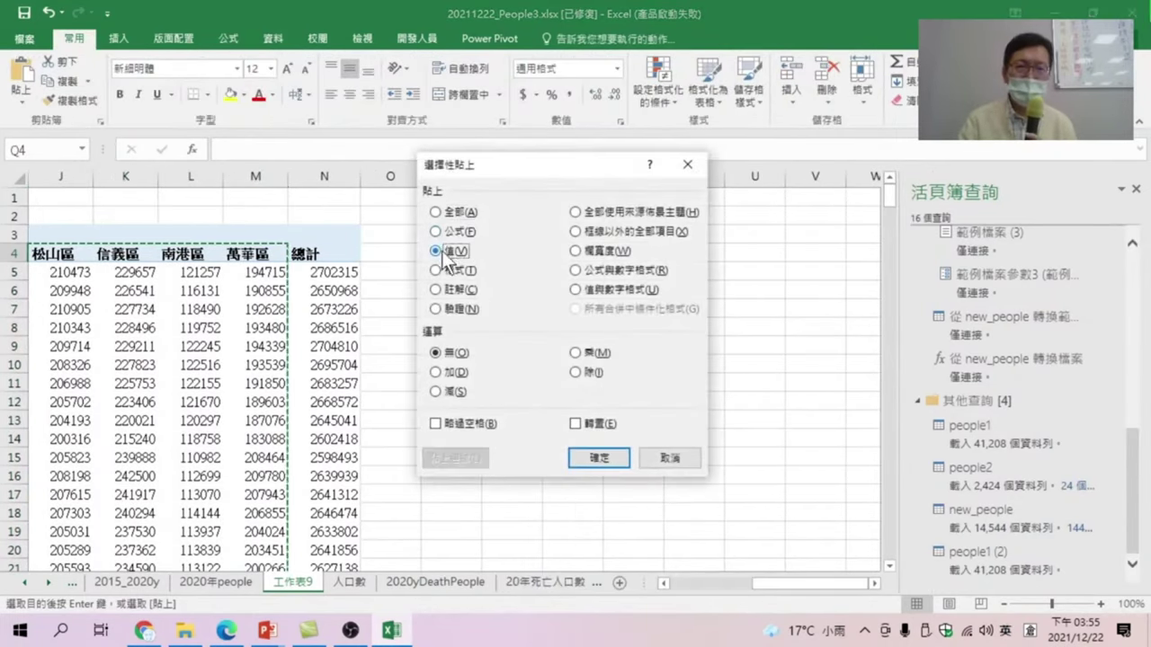
{"action": "left_click", "coordinate": [599, 459]}
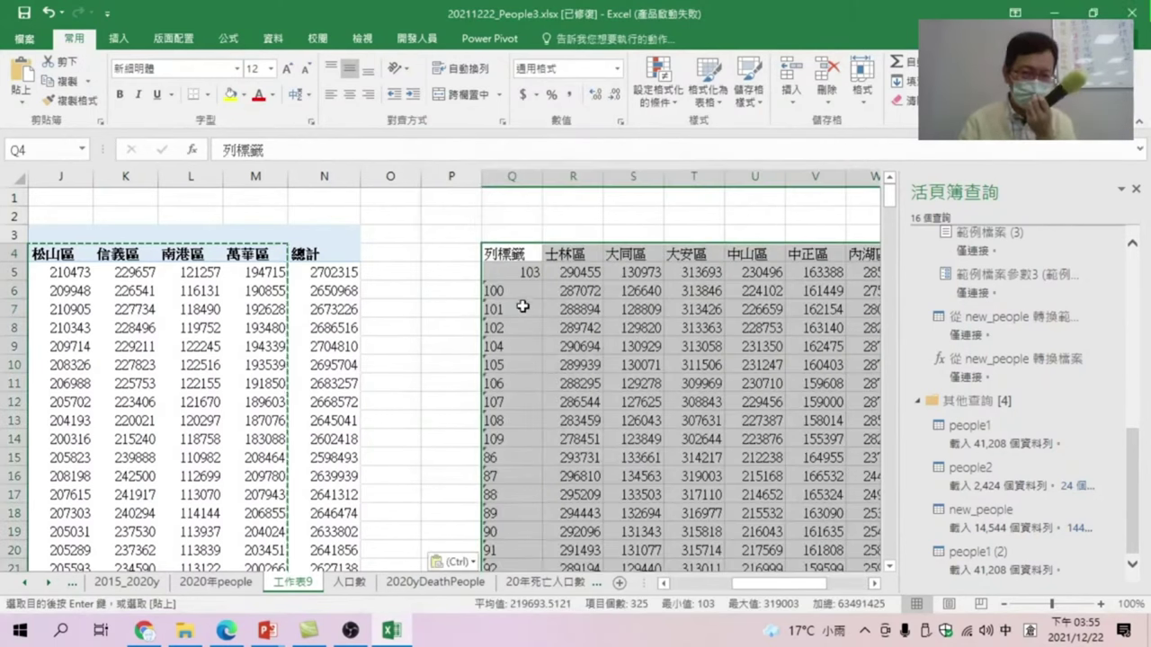
Convert the text-stored year codes in column Q to numbers.
{"action": "left_click_drag", "start_coordinate": [514, 291], "coordinate": [504, 575]}
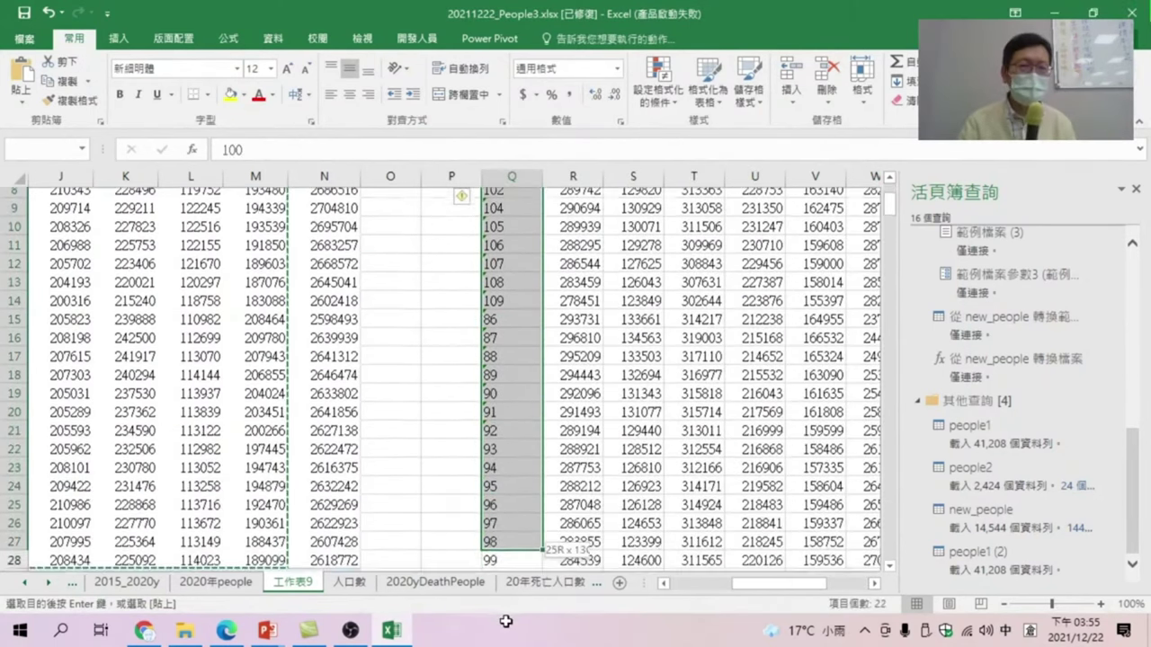
{"action": "left_click_drag", "start_coordinate": [505, 575], "coordinate": [526, 486]}
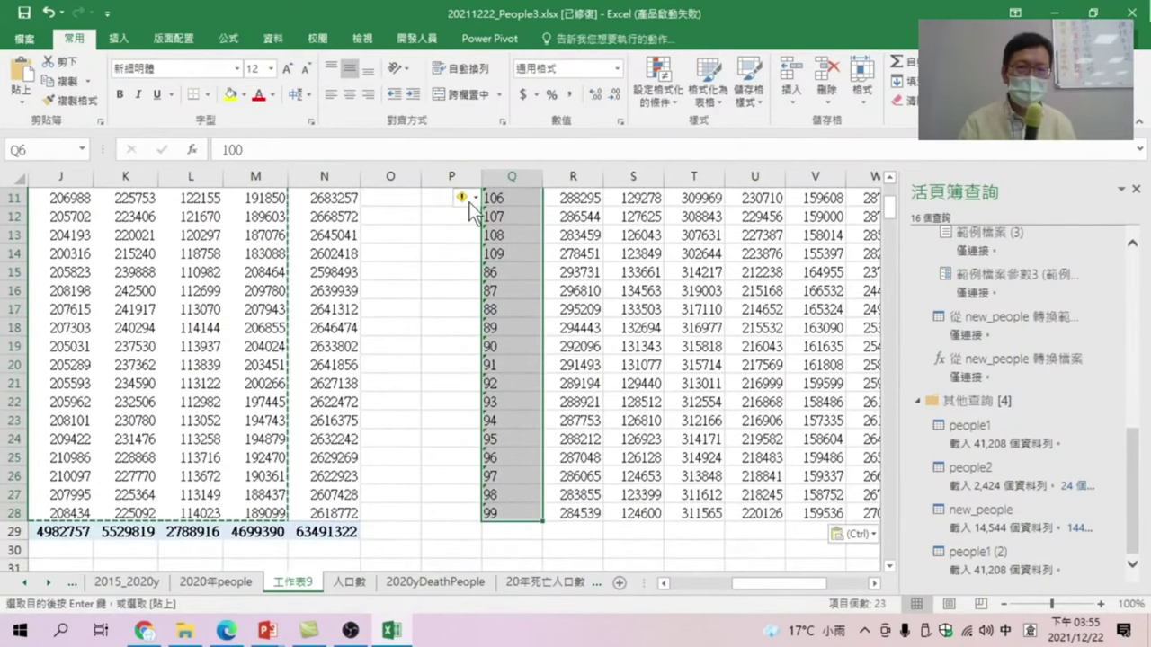
{"action": "left_click", "coordinate": [467, 198]}
{"action": "left_click", "coordinate": [498, 237]}
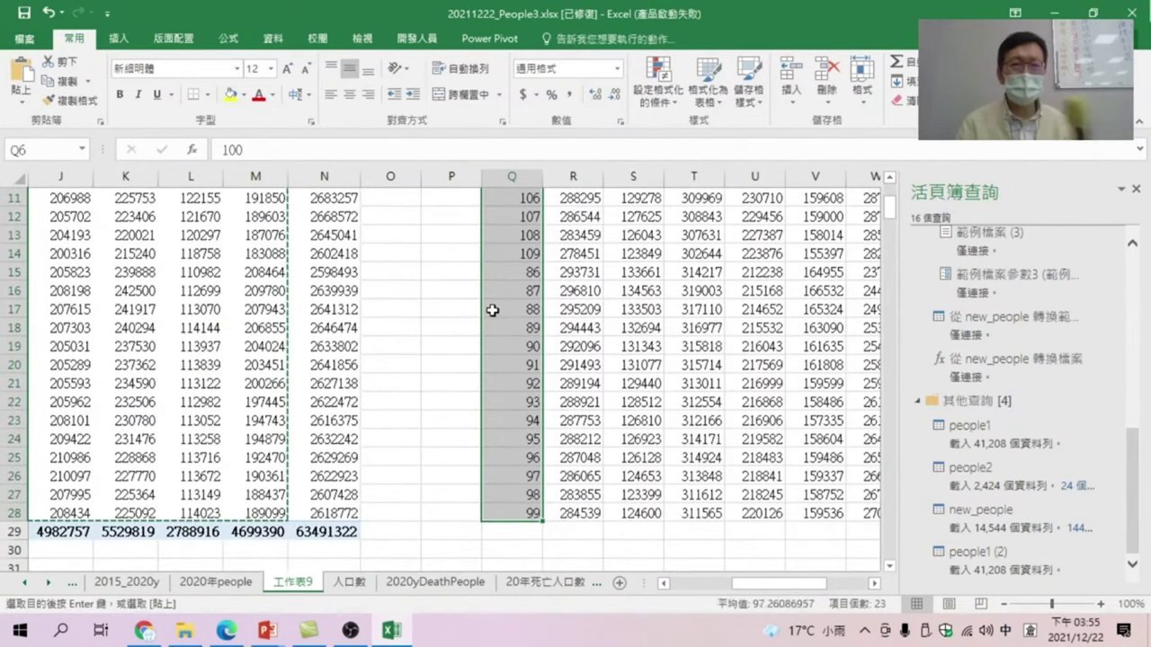
{"action": "scroll", "coordinate": [504, 248], "scroll_direction": "up", "scroll_amount": 4}
Rename header cell Q4 from 列標籤 to 民國年.
{"action": "left_click", "coordinate": [518, 253]}
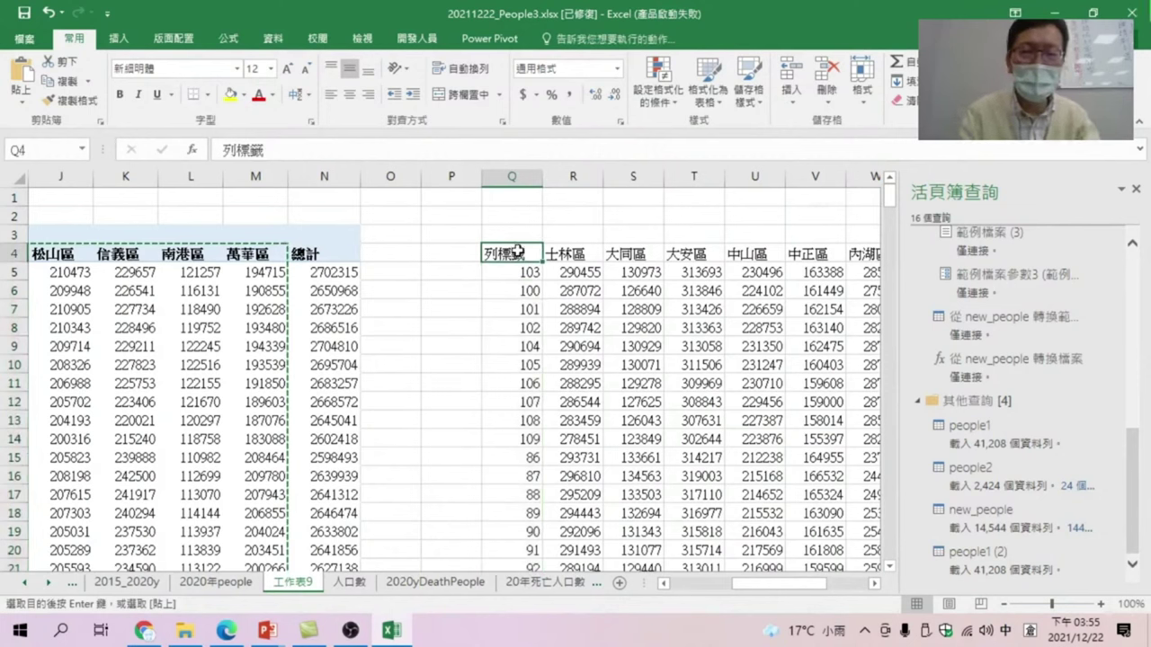
{"action": "type", "text": "民國人"}
{"action": "key", "text": "BackSpace"}
{"action": "type", "text": "年"}
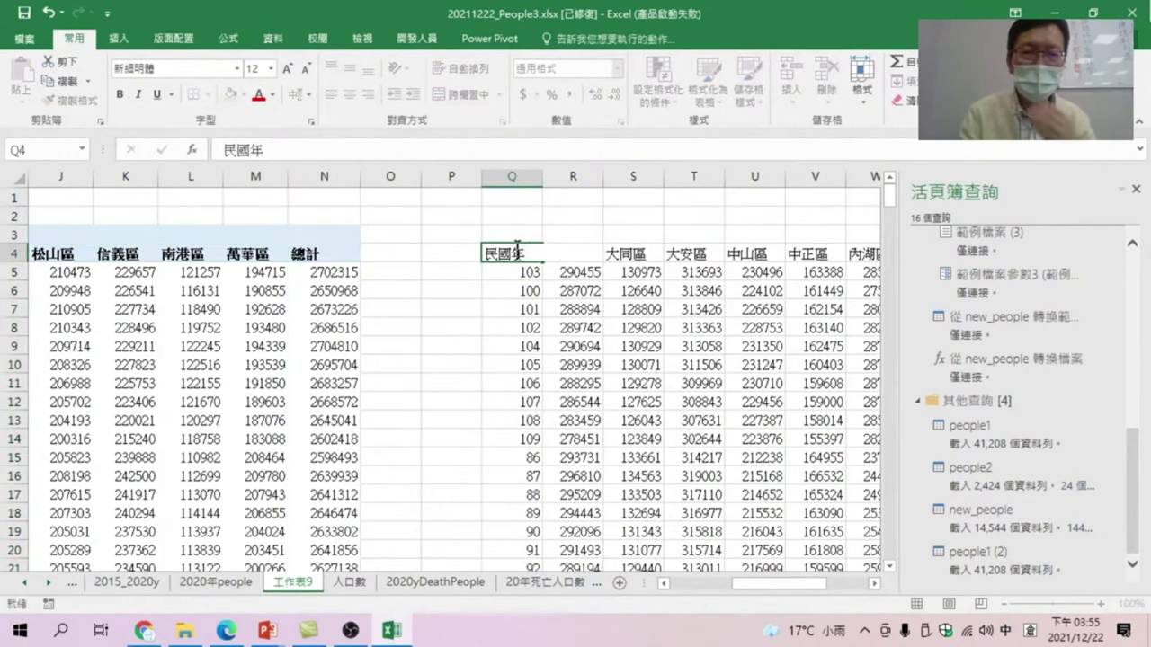
{"action": "key", "text": "Return"}
{"action": "left_click", "coordinate": [572, 327]}
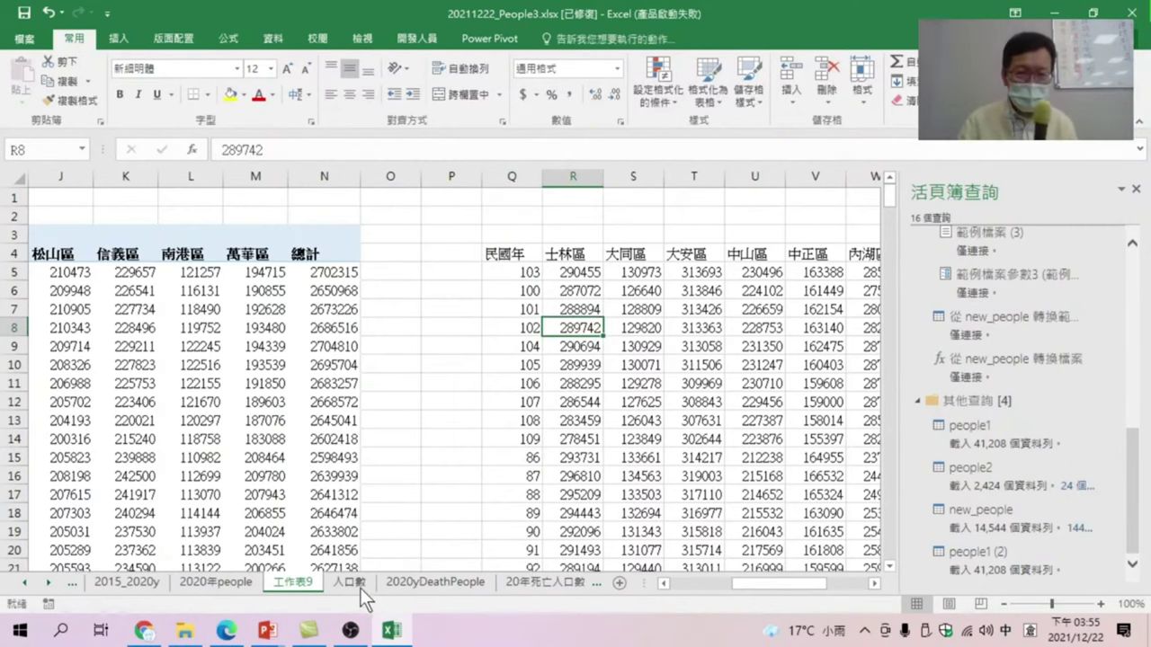
{"action": "left_click", "coordinate": [547, 585]}
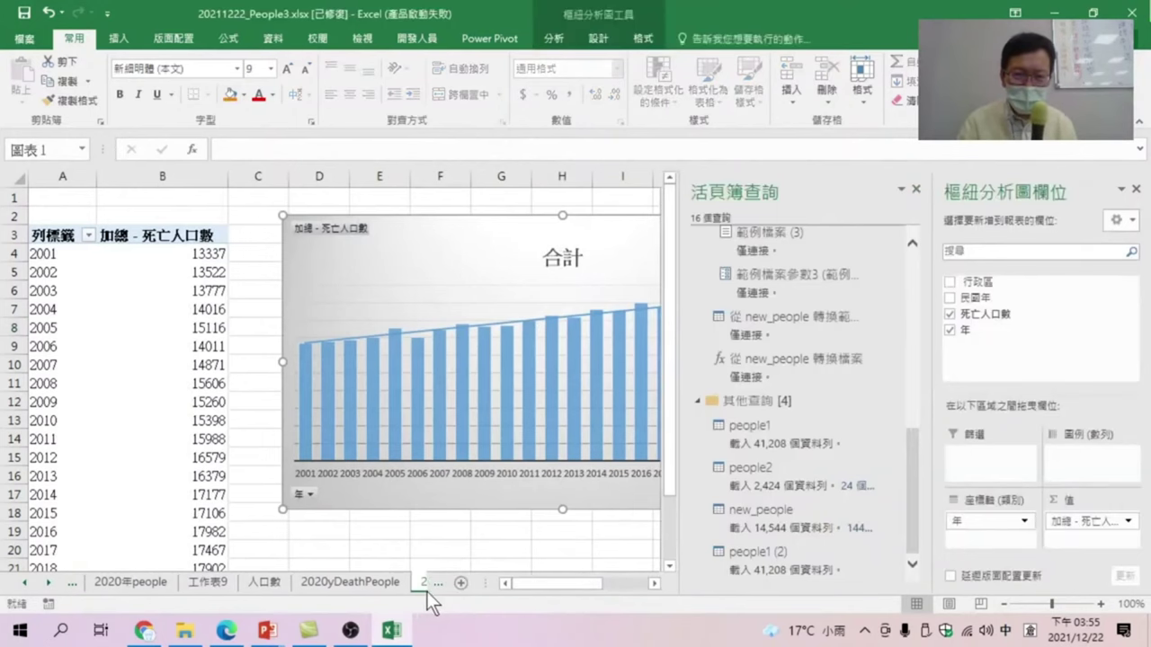
{"action": "left_click", "coordinate": [47, 583]}
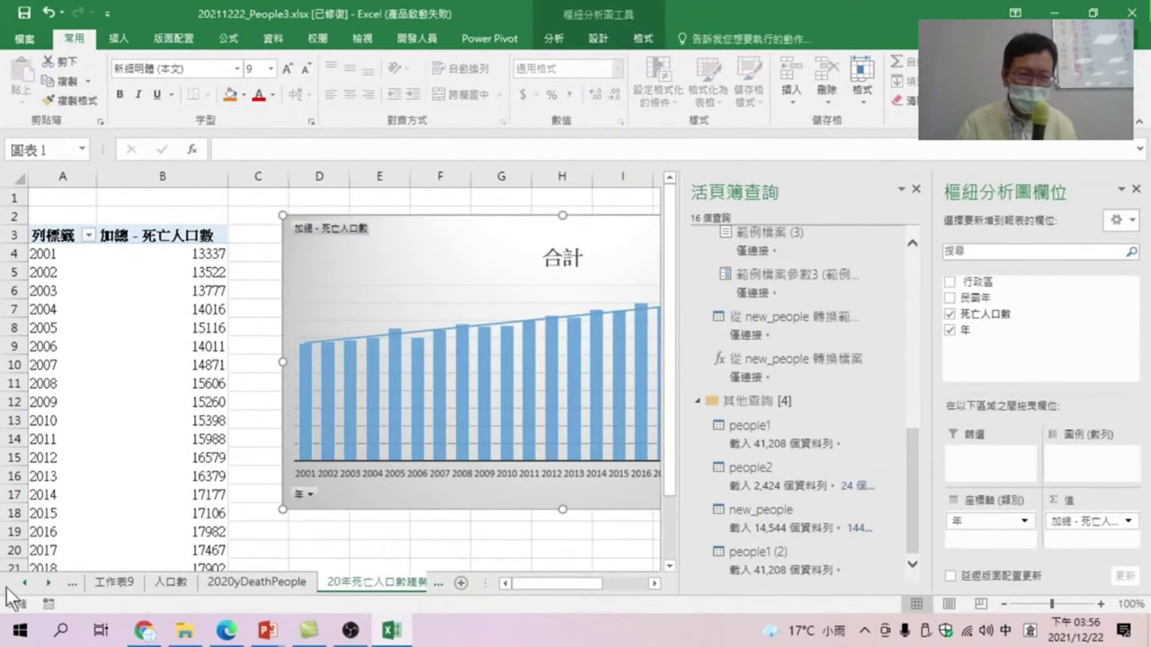
{"action": "left_click", "coordinate": [47, 584]}
{"action": "left_click", "coordinate": [47, 584]}
{"action": "left_click", "coordinate": [368, 582]}
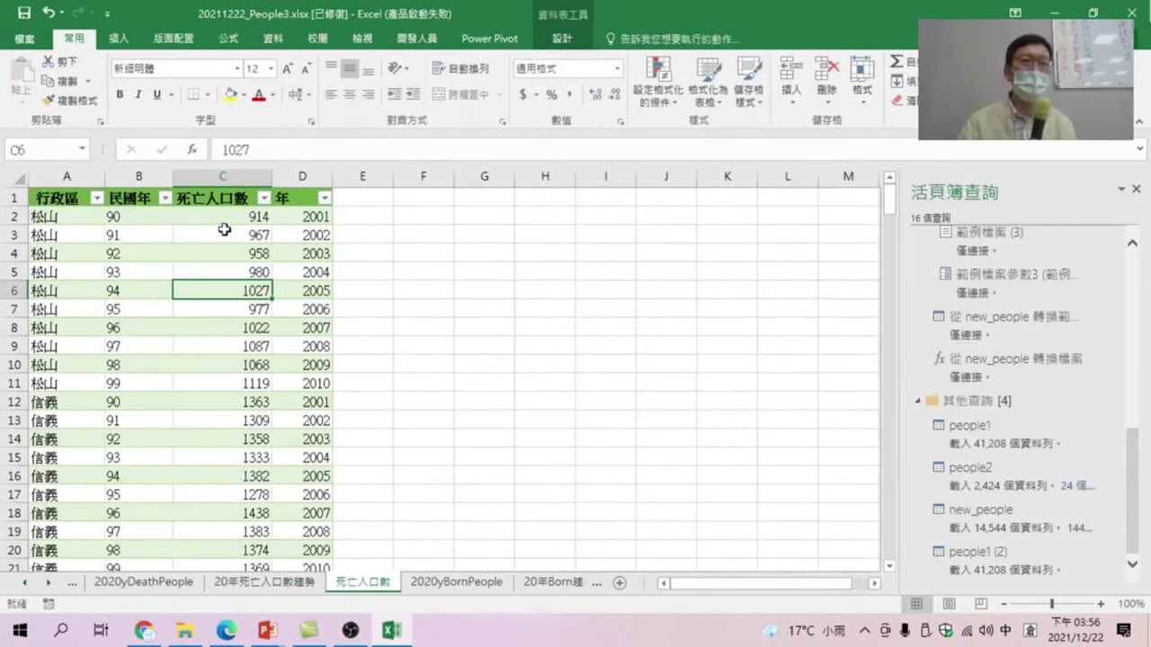
{"action": "left_click", "coordinate": [23, 583]}
{"action": "left_click", "coordinate": [24, 584]}
{"action": "left_click", "coordinate": [23, 583]}
{"action": "left_click", "coordinate": [23, 583]}
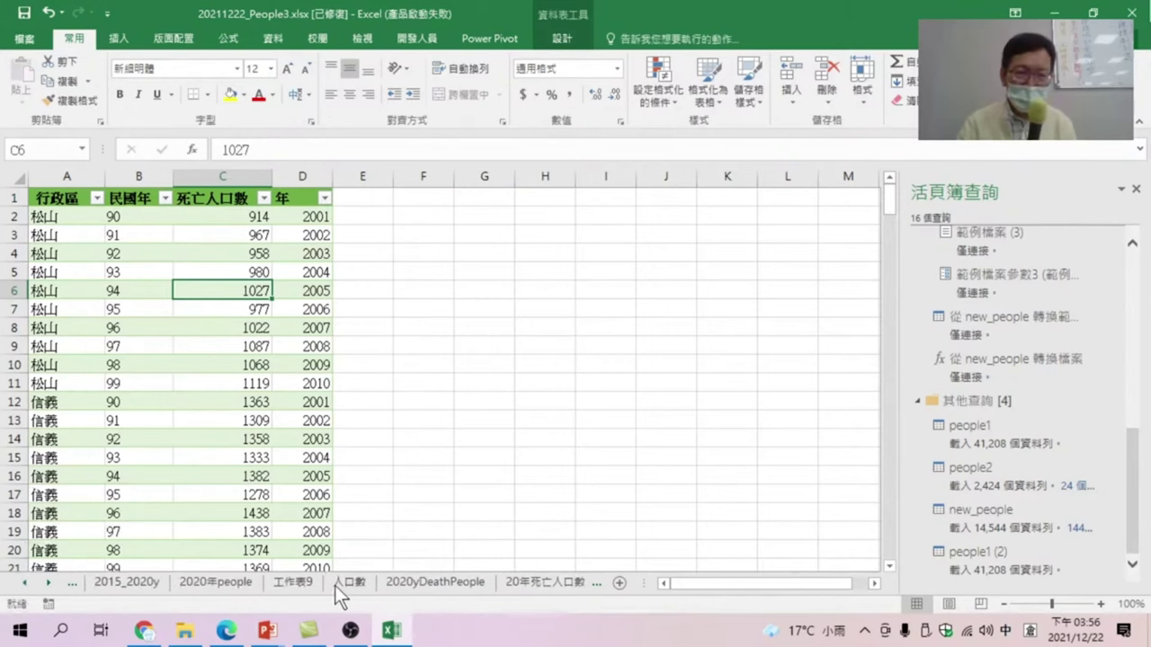
{"action": "left_click", "coordinate": [306, 582]}
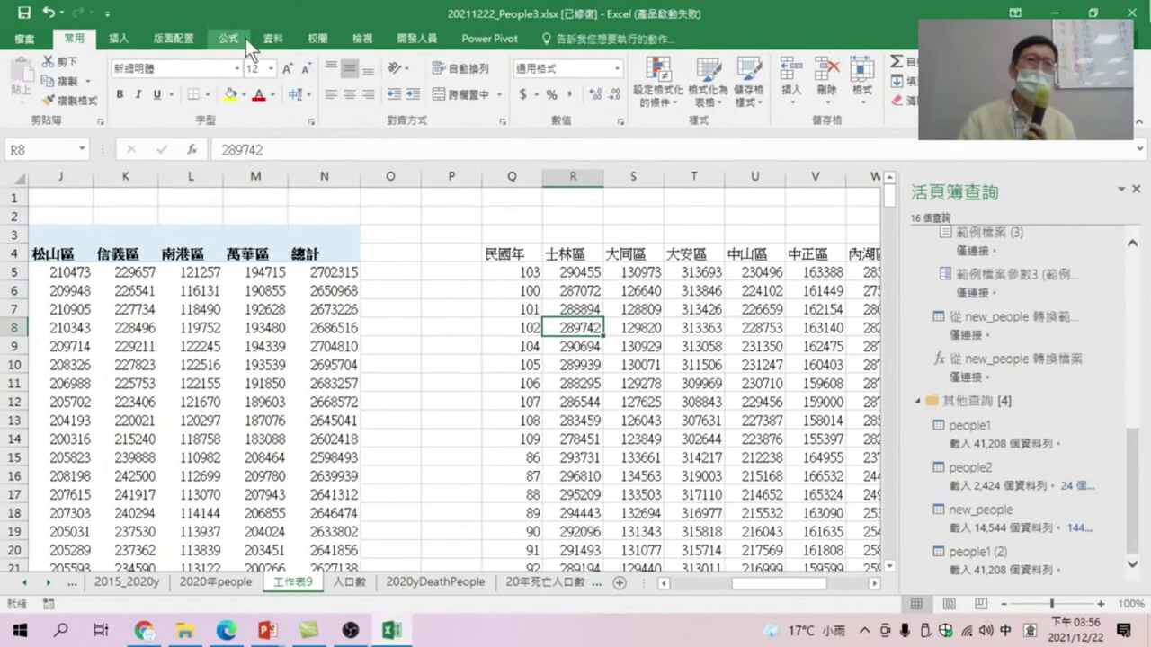
Turn $Q$4:$AC$28 with headers into table 表格10 via From Table/Range in Power Query.
{"action": "left_click", "coordinate": [270, 38]}
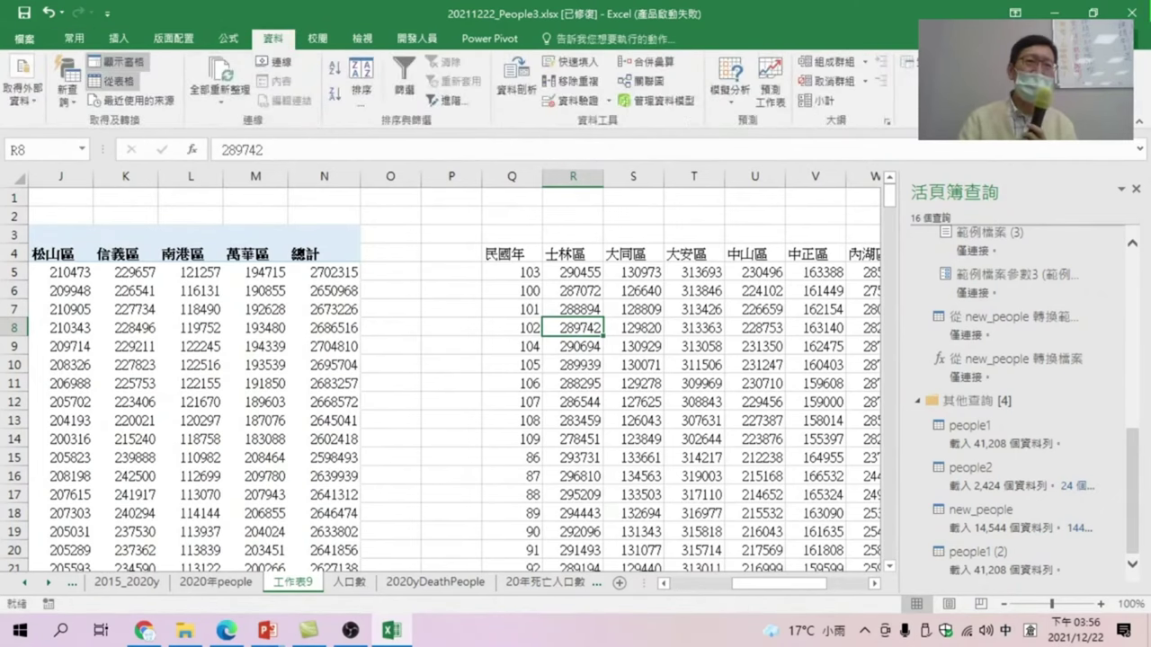
{"action": "left_click", "coordinate": [118, 80]}
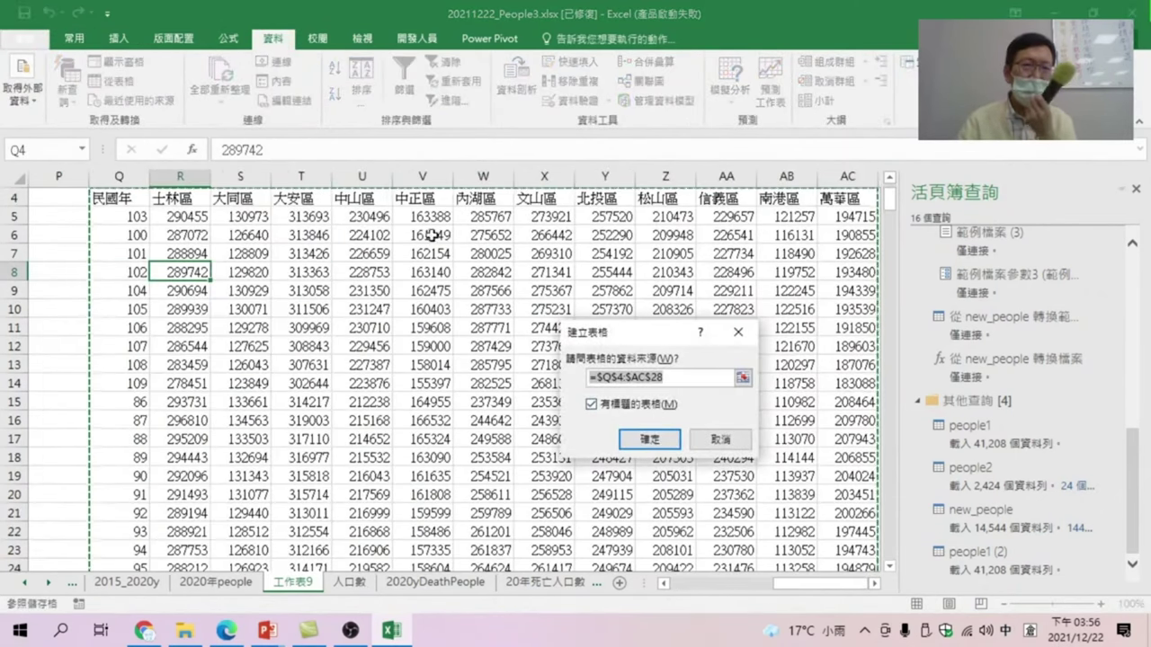
{"action": "left_click", "coordinate": [649, 439]}
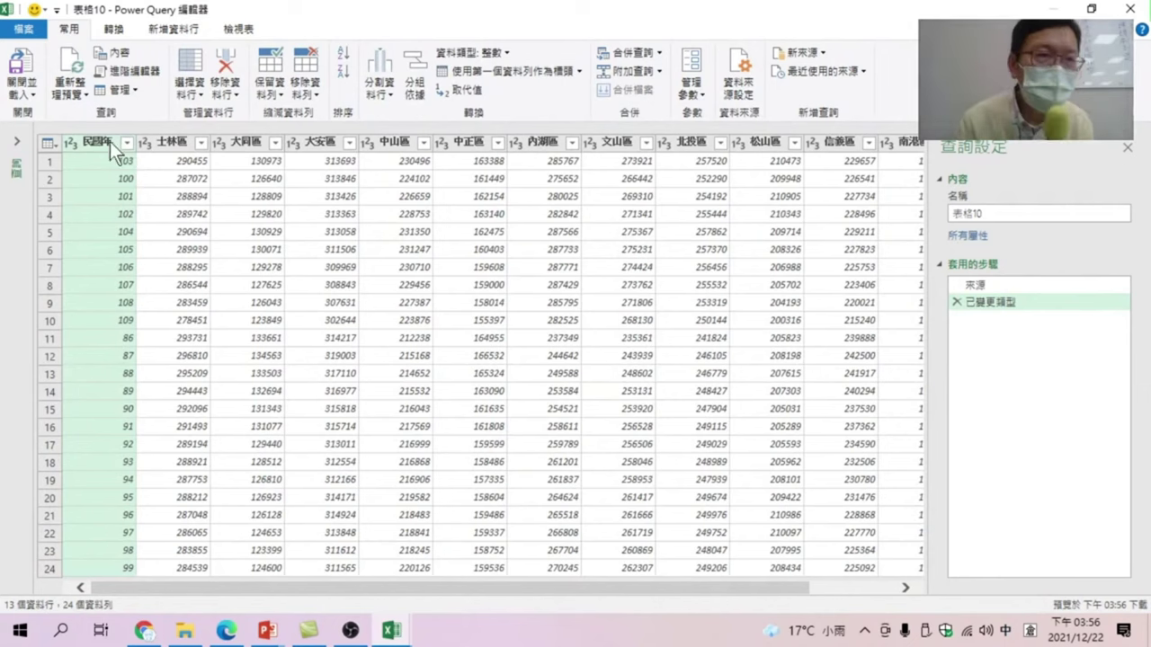
Select the 士林區 through 萬華區 columns and unpivot them into 屬性 and 值 columns beside 民國年.
{"action": "left_click", "coordinate": [169, 140]}
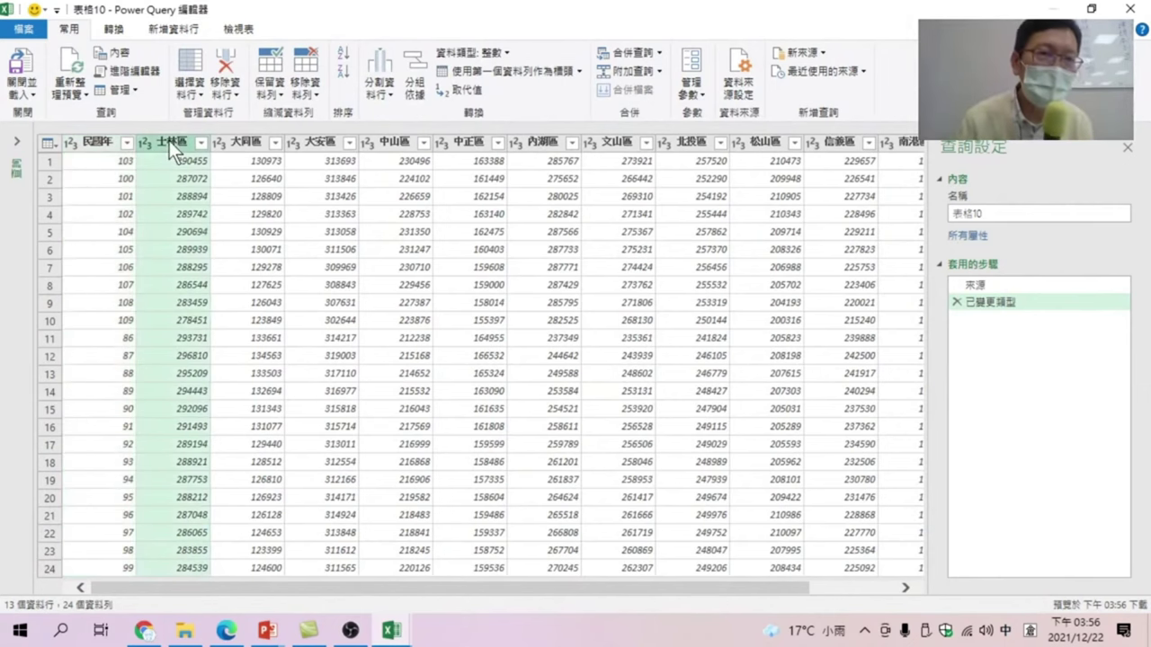
{"action": "scroll", "coordinate": [144, 589], "scroll_direction": "right", "scroll_amount": 2}
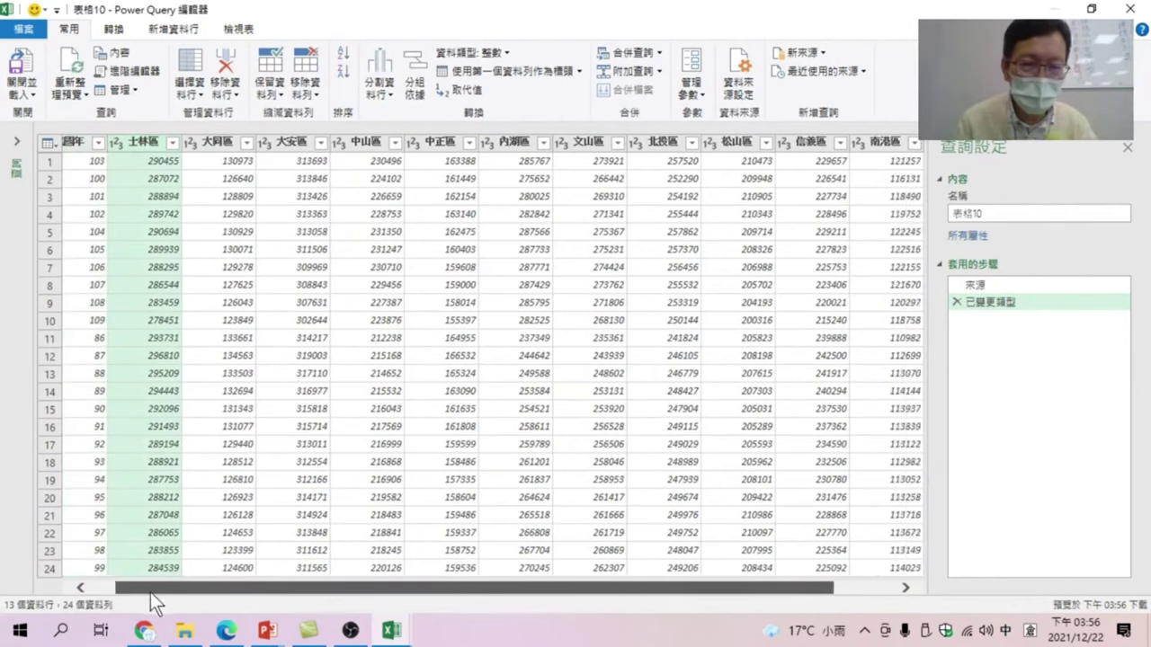
{"action": "left_click", "coordinate": [893, 140], "text": "shift"}
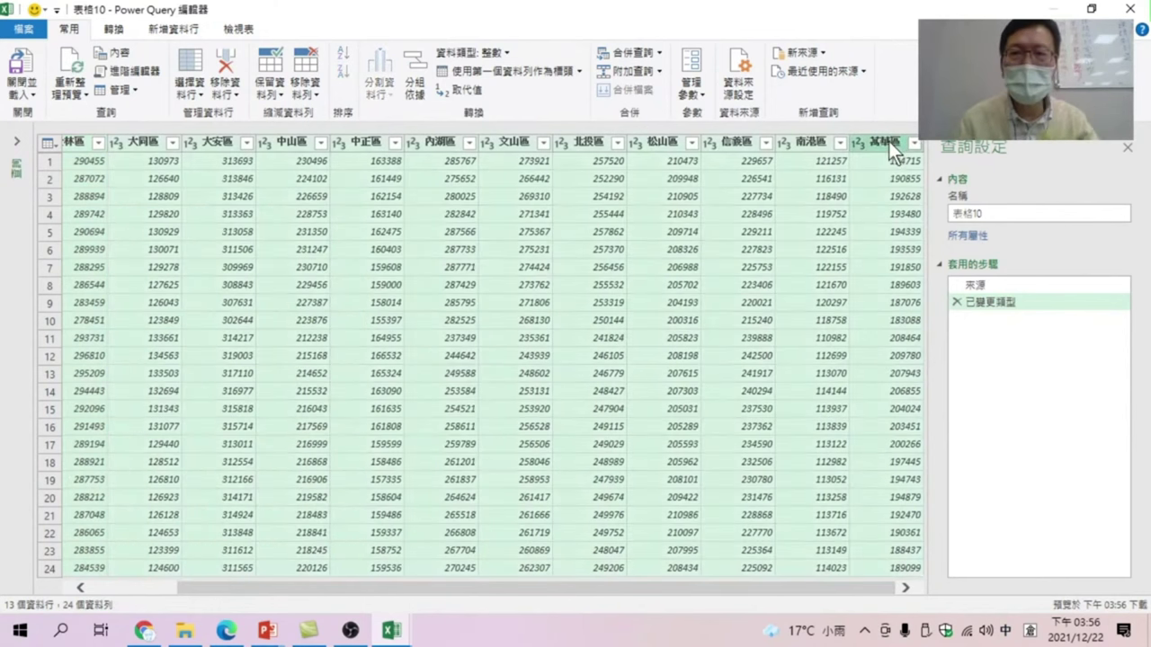
{"action": "left_click", "coordinate": [114, 29]}
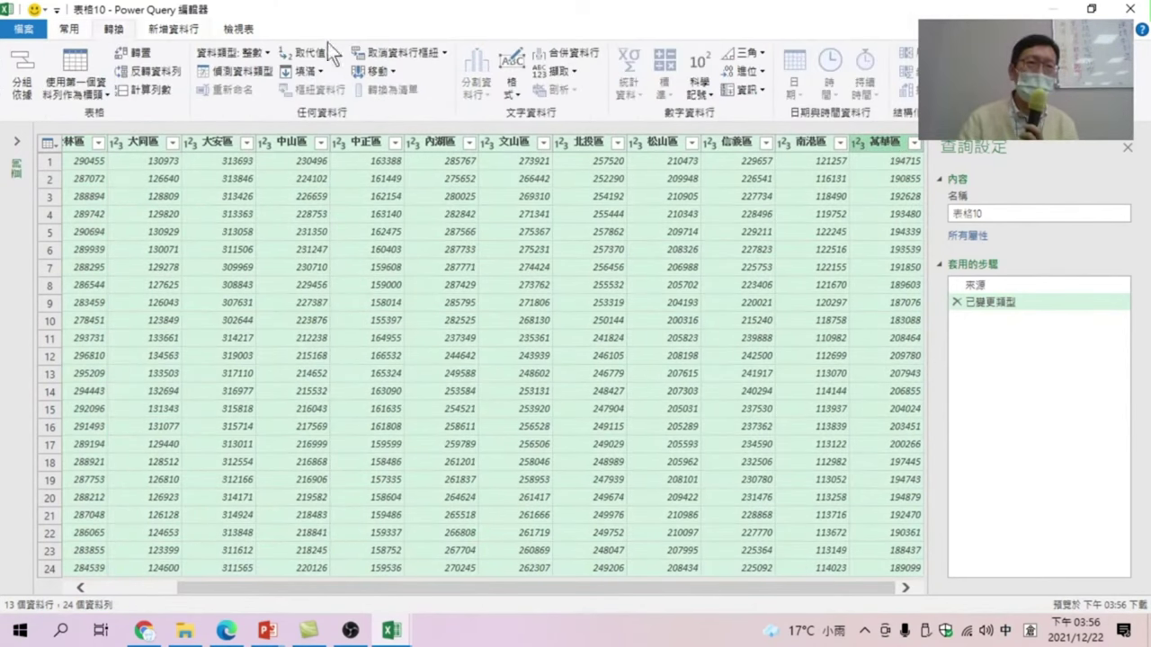
{"action": "left_click", "coordinate": [418, 54]}
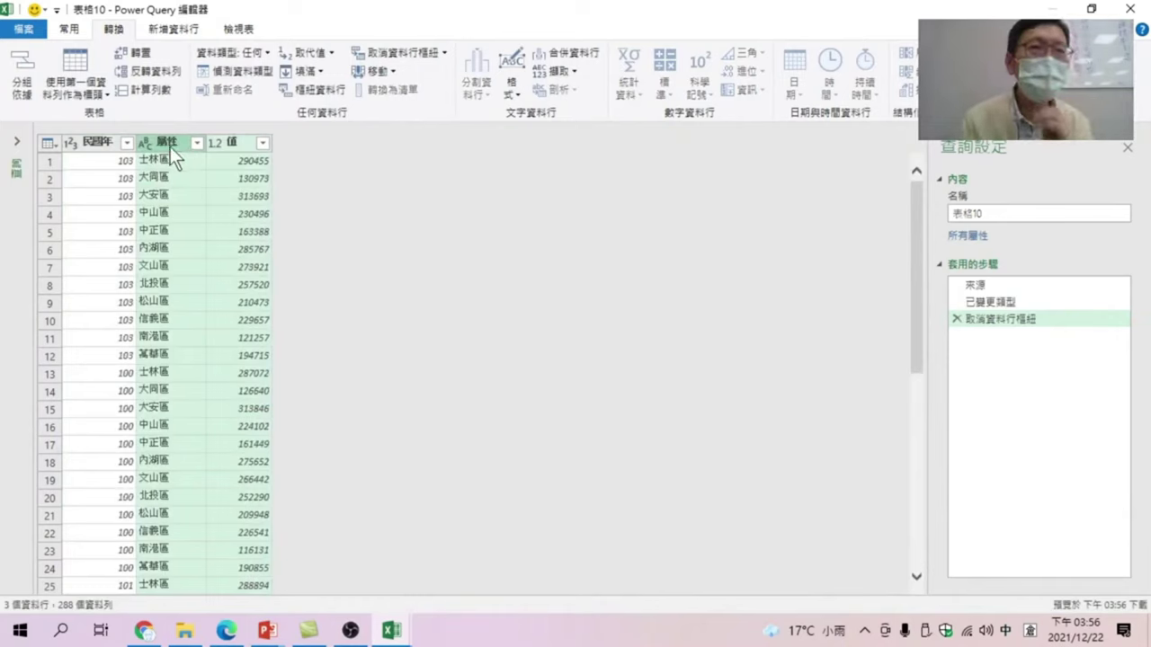
Rename the 屬性 column to 行政區.
{"action": "left_click", "coordinate": [170, 142]}
{"action": "right_click", "coordinate": [170, 142]}
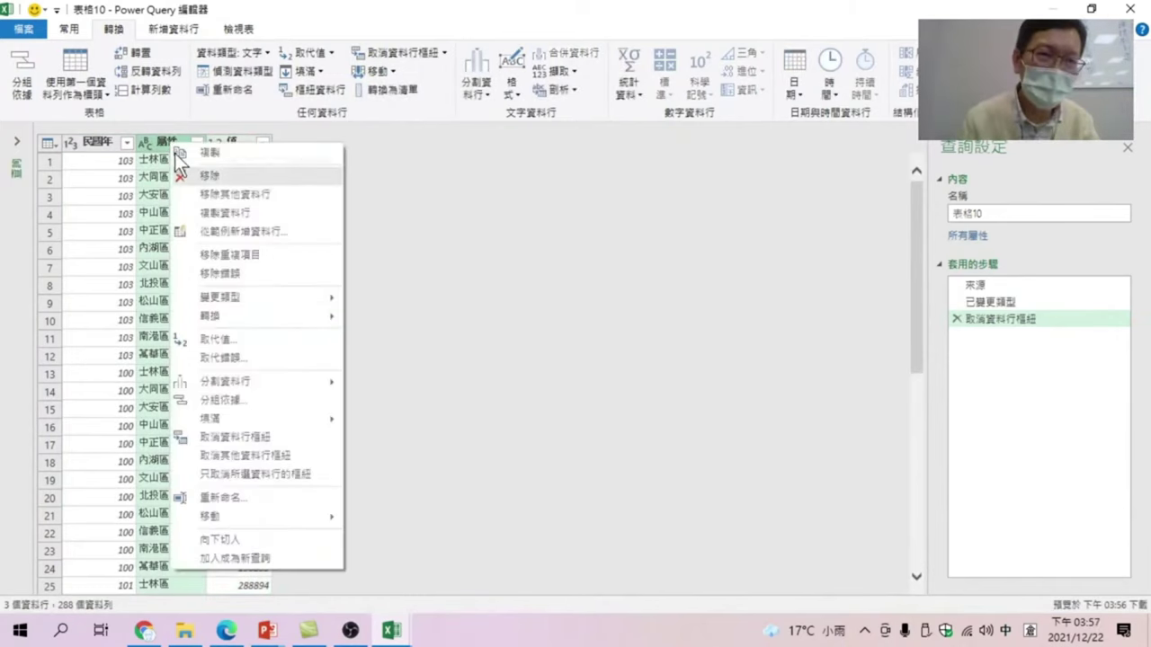
{"action": "left_click", "coordinate": [219, 499]}
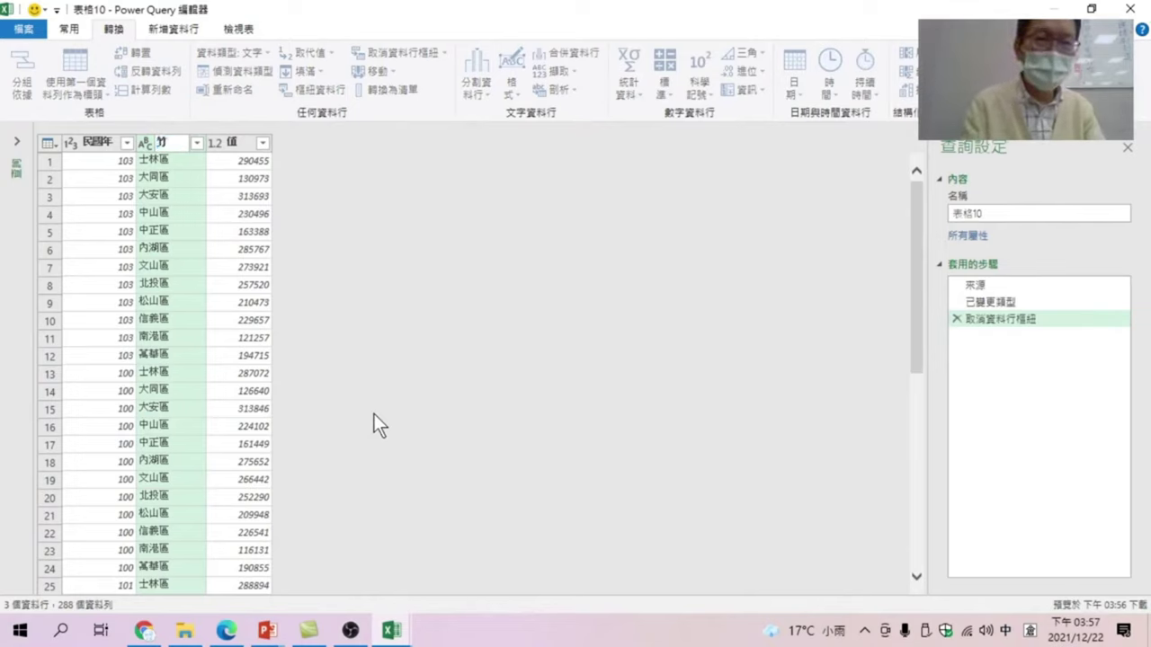
{"action": "type", "text": "屬性"}
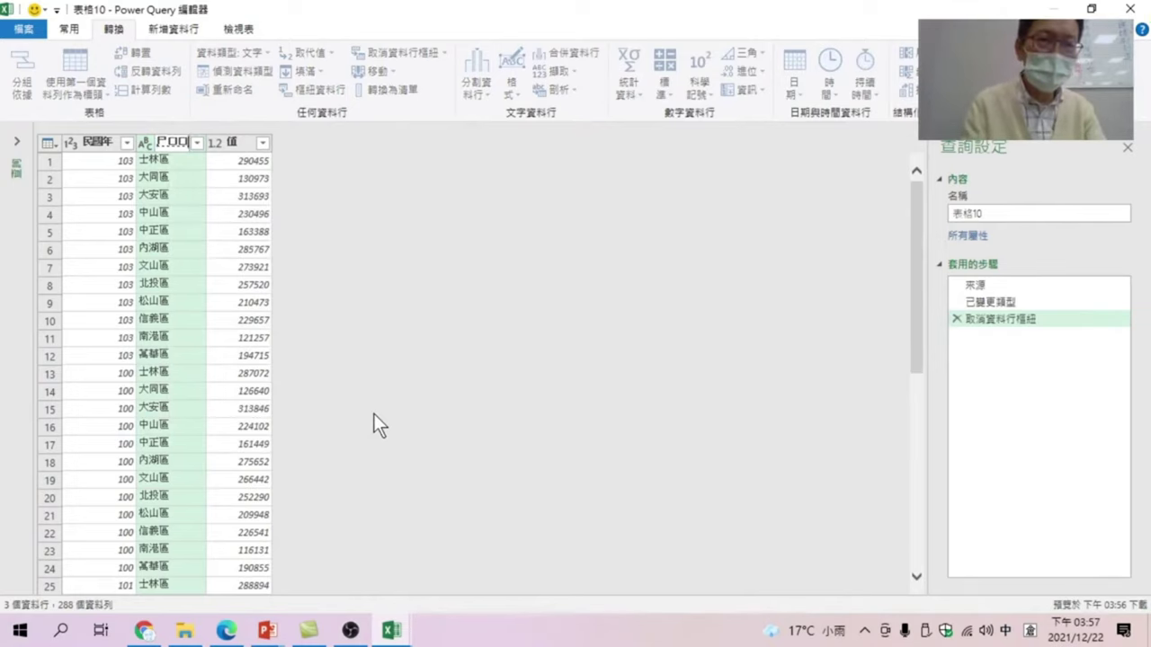
{"action": "key", "text": "Return"}
Rename the 值 column to 人口數 and set its data type to Whole Number.
{"action": "left_click", "coordinate": [240, 142]}
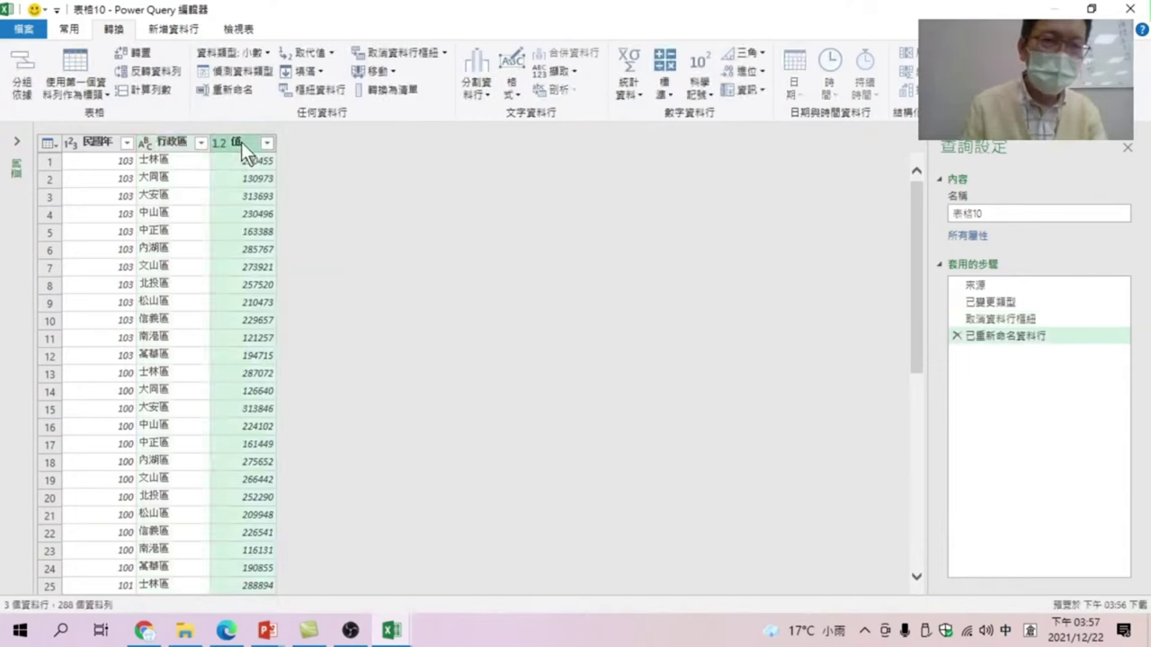
{"action": "right_click", "coordinate": [241, 142]}
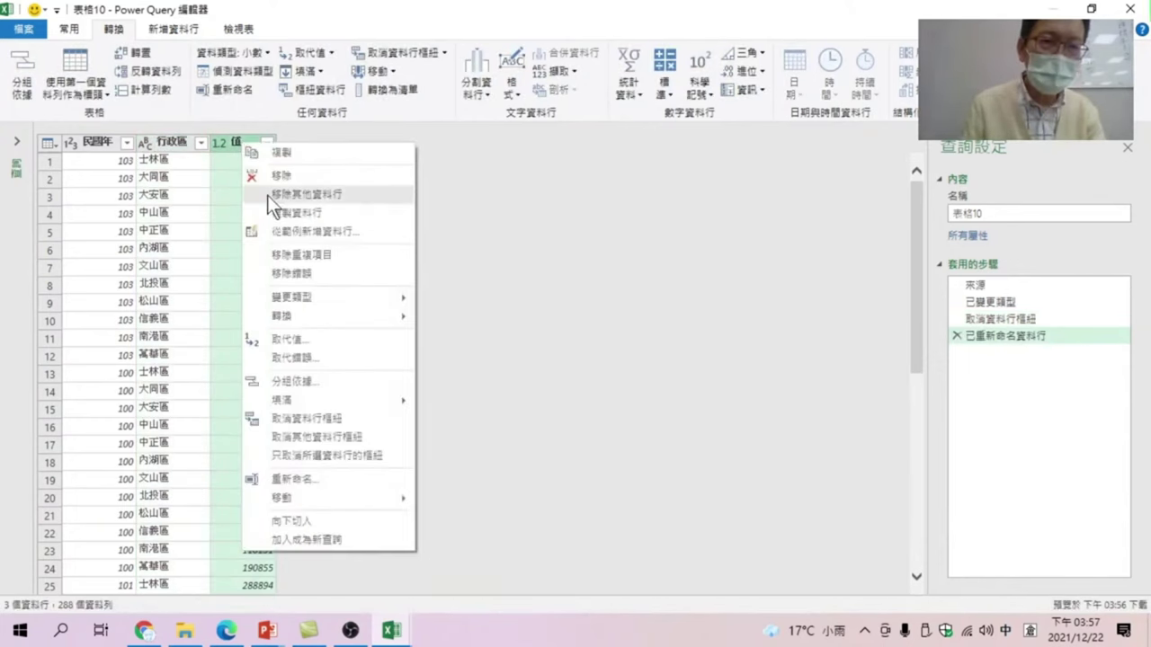
{"action": "left_click", "coordinate": [294, 479]}
{"action": "type", "text": "人口數"}
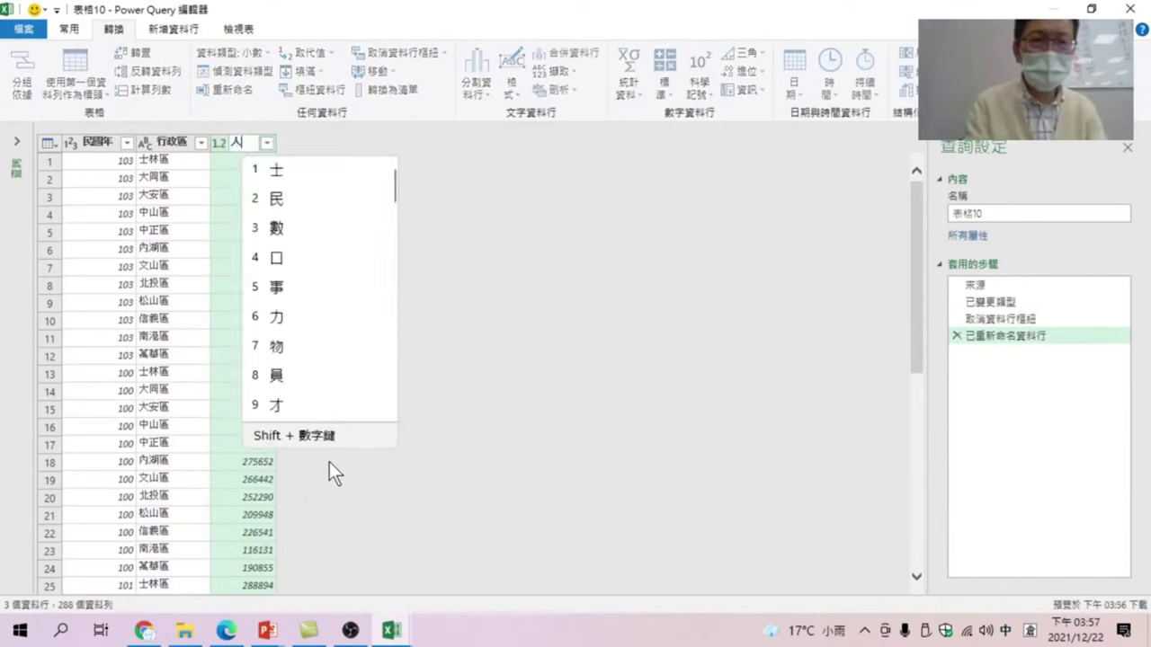
{"action": "key", "text": "Return"}
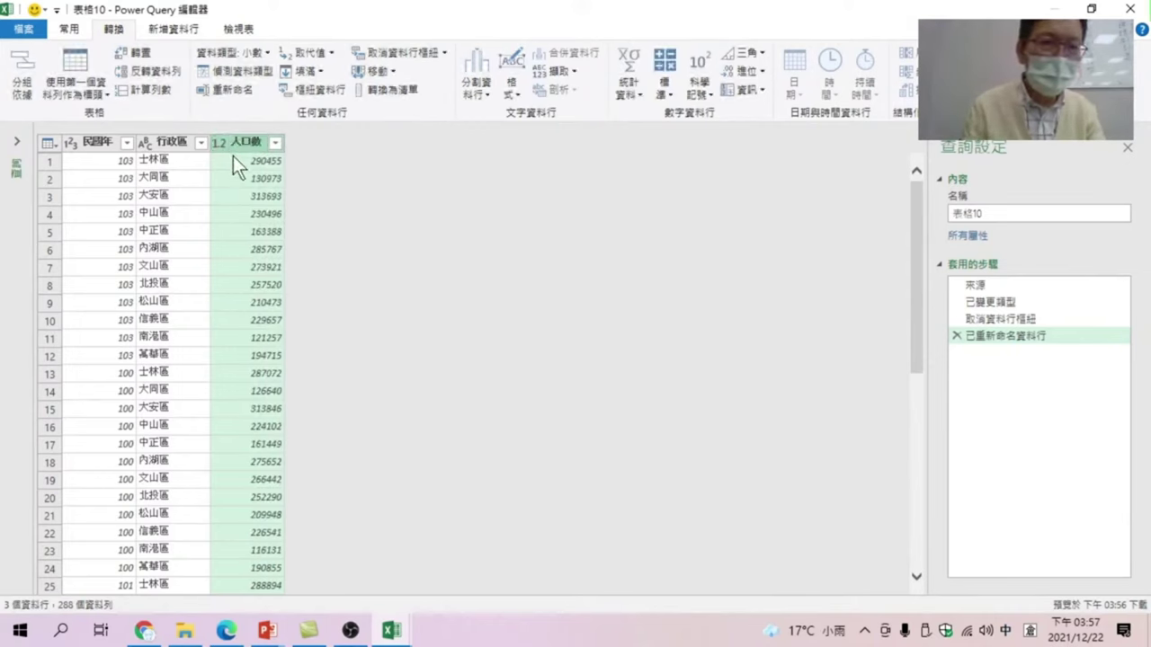
{"action": "left_click", "coordinate": [221, 141]}
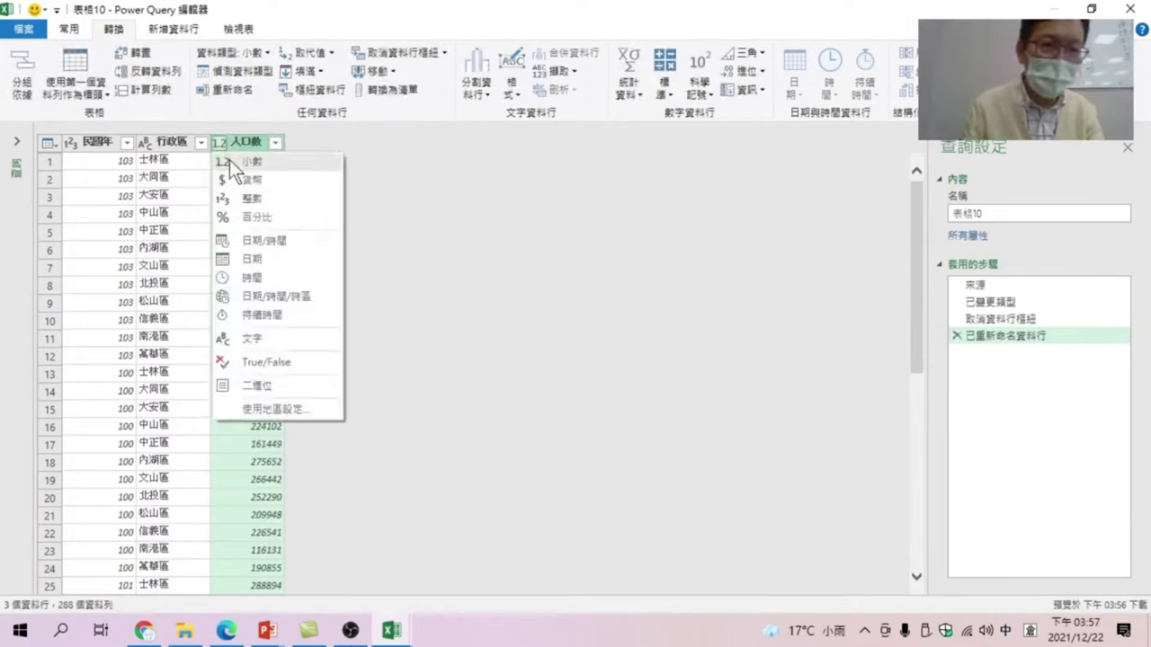
{"action": "left_click", "coordinate": [258, 201]}
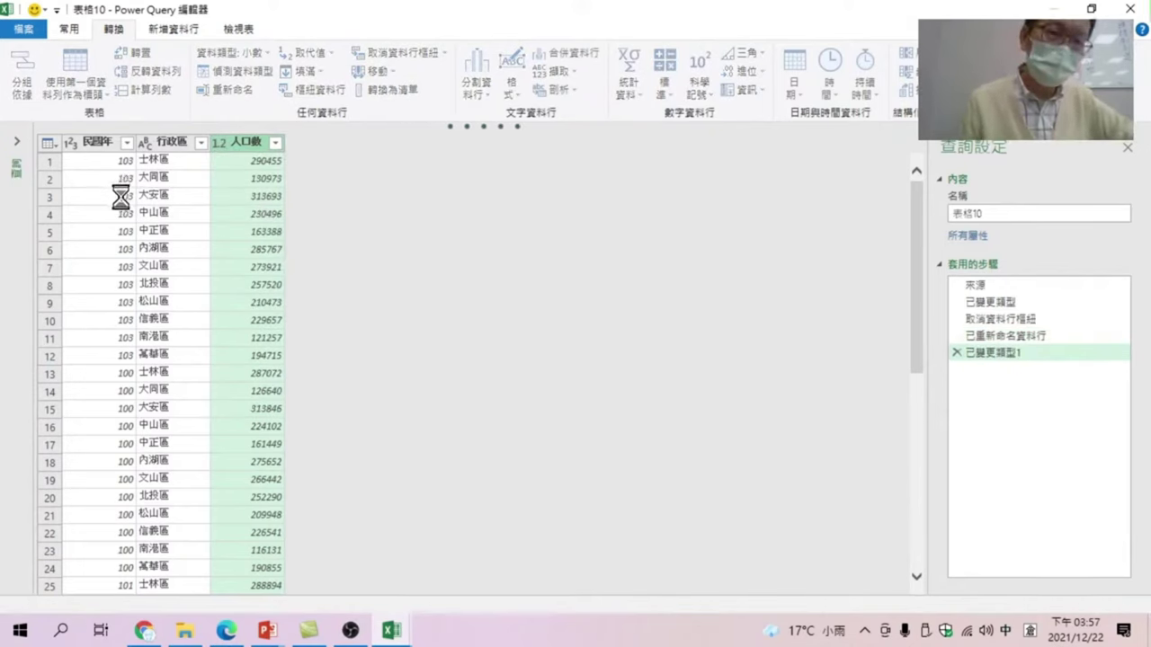
Sort the query rows ascending by 民國年 and scroll through the result.
{"action": "left_click", "coordinate": [126, 145]}
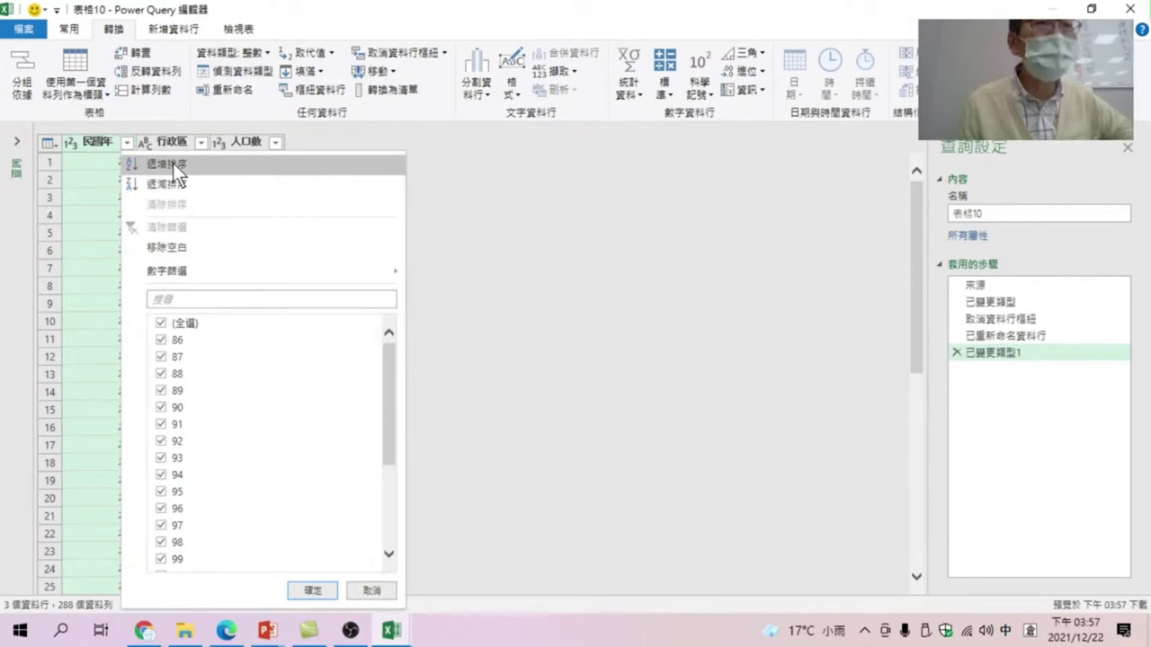
{"action": "left_click", "coordinate": [173, 163]}
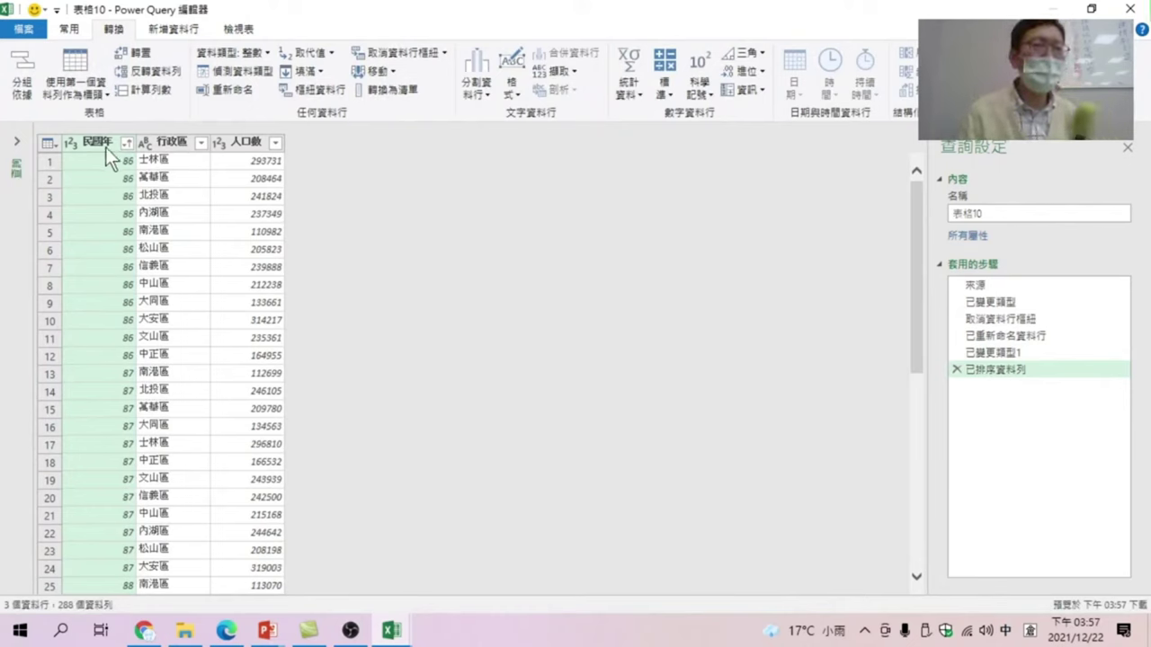
{"action": "scroll", "coordinate": [105, 225], "scroll_direction": "down", "scroll_amount": 4}
{"action": "scroll", "coordinate": [112, 324], "scroll_direction": "down", "scroll_amount": 4}
{"action": "scroll", "coordinate": [110, 413], "scroll_direction": "down", "scroll_amount": 7}
{"action": "scroll", "coordinate": [98, 467], "scroll_direction": "down", "scroll_amount": 8}
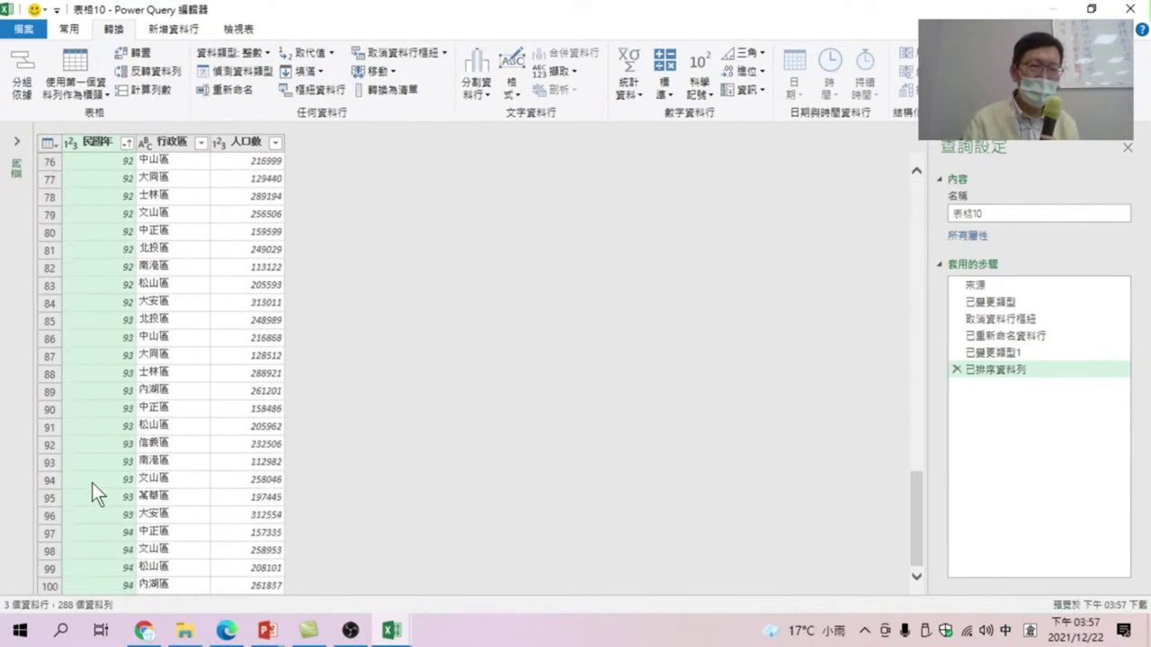
{"action": "scroll", "coordinate": [90, 496], "scroll_direction": "down", "scroll_amount": 9}
{"action": "scroll", "coordinate": [87, 514], "scroll_direction": "down", "scroll_amount": 9}
{"action": "scroll", "coordinate": [84, 517], "scroll_direction": "up", "scroll_amount": 4}
{"action": "scroll", "coordinate": [83, 496], "scroll_direction": "up", "scroll_amount": 3}
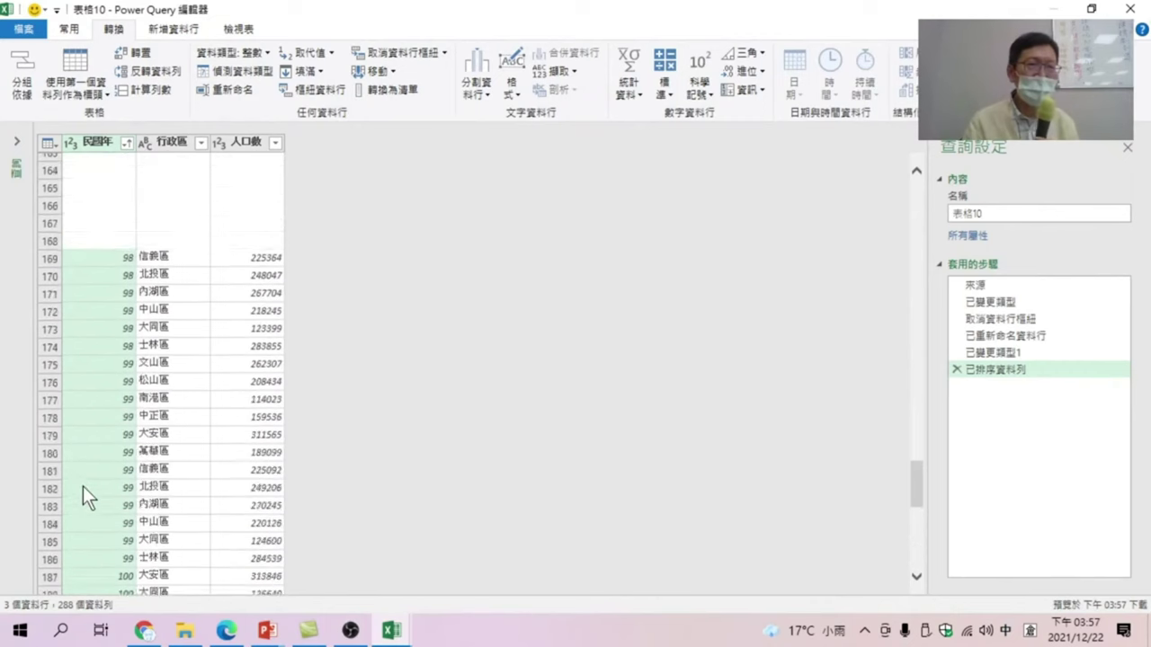
{"action": "scroll", "coordinate": [82, 486], "scroll_direction": "up", "scroll_amount": 4}
{"action": "scroll", "coordinate": [82, 485], "scroll_direction": "up", "scroll_amount": 5}
{"action": "scroll", "coordinate": [83, 465], "scroll_direction": "up", "scroll_amount": 9}
{"action": "scroll", "coordinate": [86, 341], "scroll_direction": "up", "scroll_amount": 17}
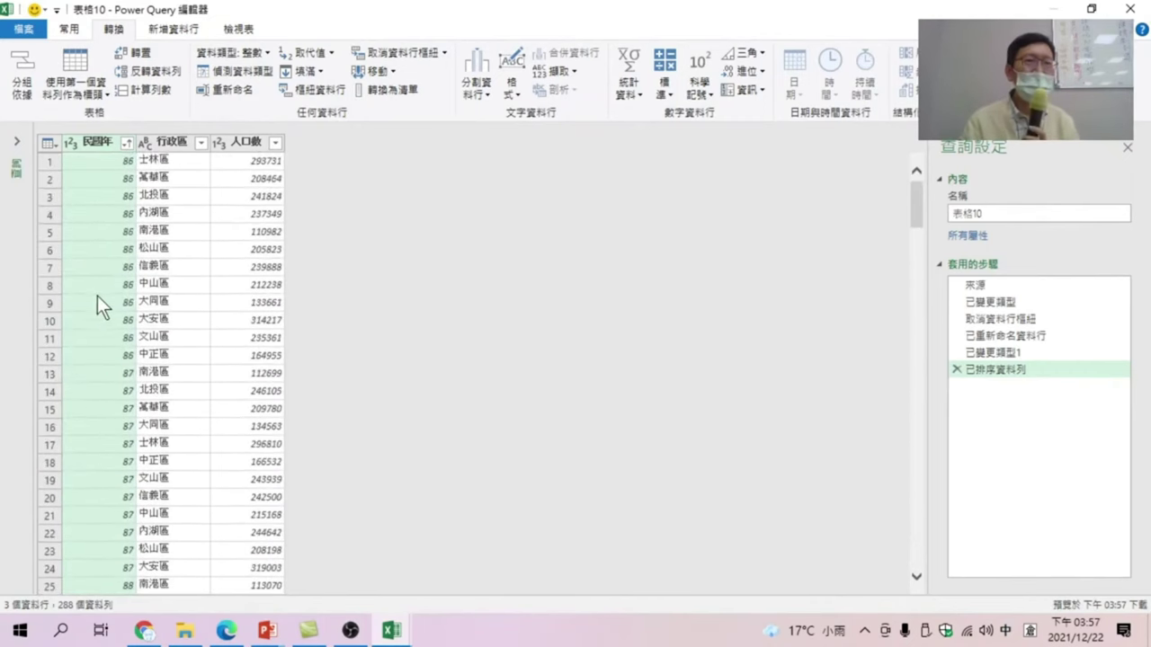
Check the 行政區 sort options without changing them, then switch to the 常用 tab.
{"action": "left_click", "coordinate": [201, 144]}
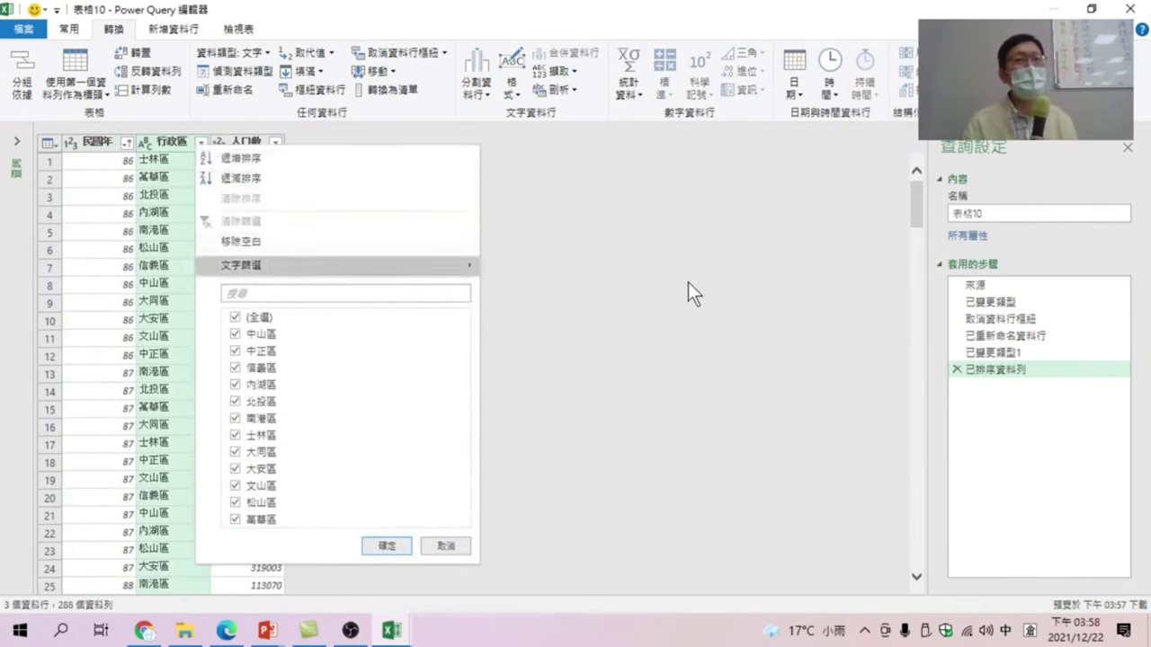
{"action": "left_click", "coordinate": [486, 282]}
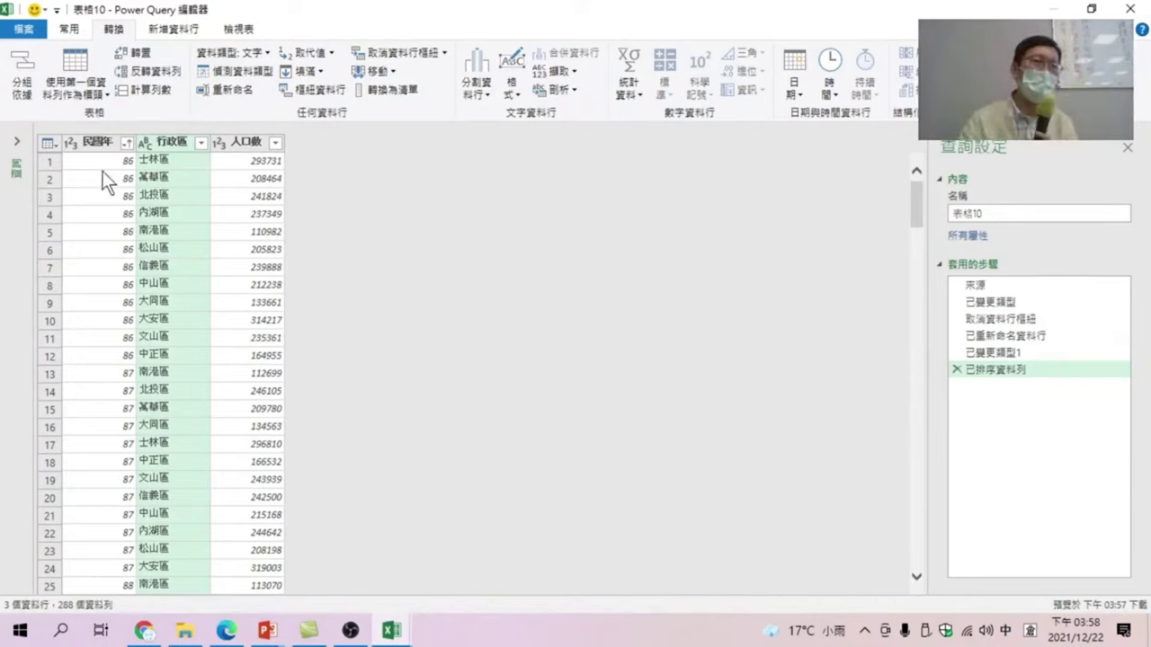
{"action": "left_click", "coordinate": [71, 29]}
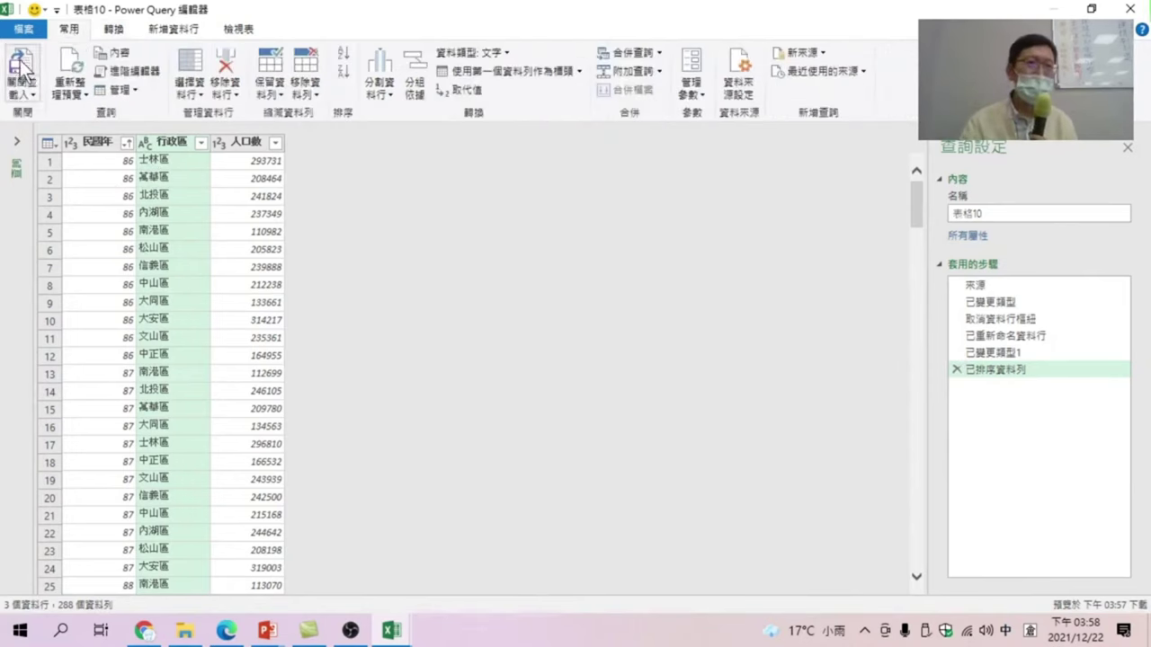
Close and load the query to a new sheet renamed 人口數2, briefly checking 出生人口數.
{"action": "left_click", "coordinate": [34, 106]}
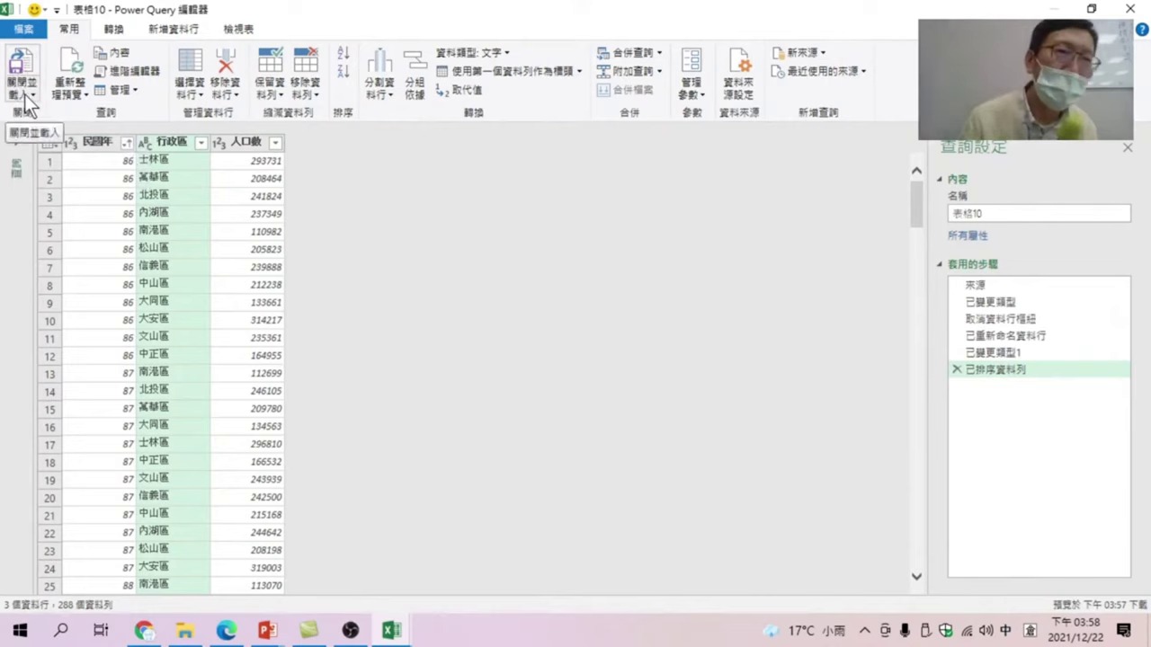
{"action": "left_click", "coordinate": [29, 135]}
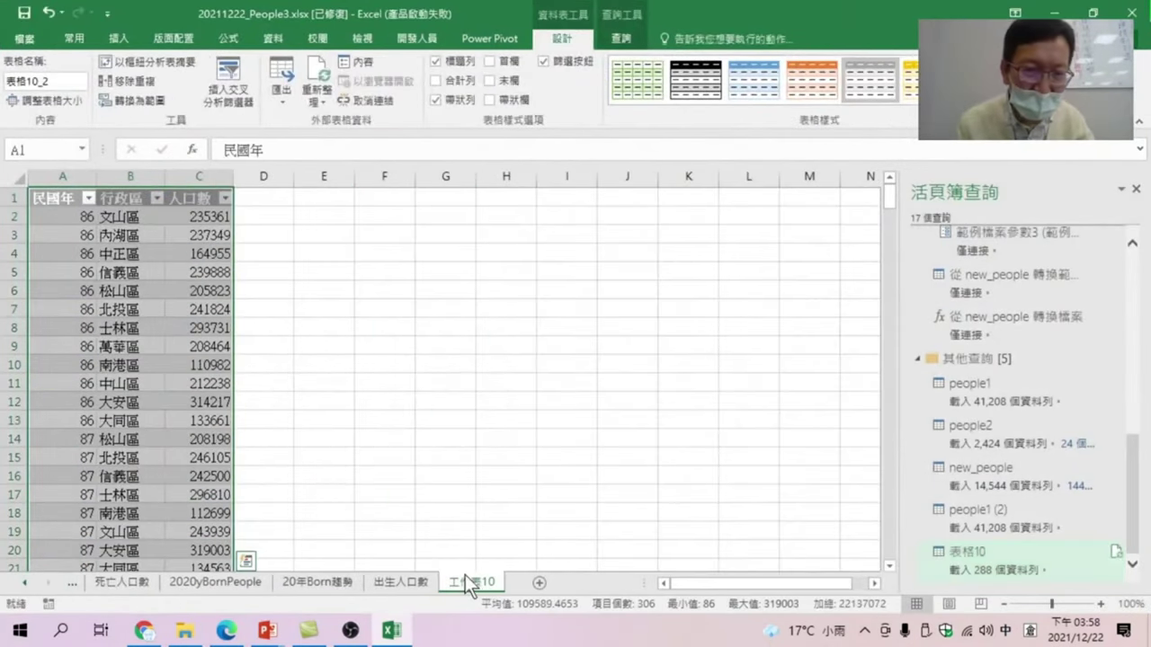
{"action": "type", "text": "人"}
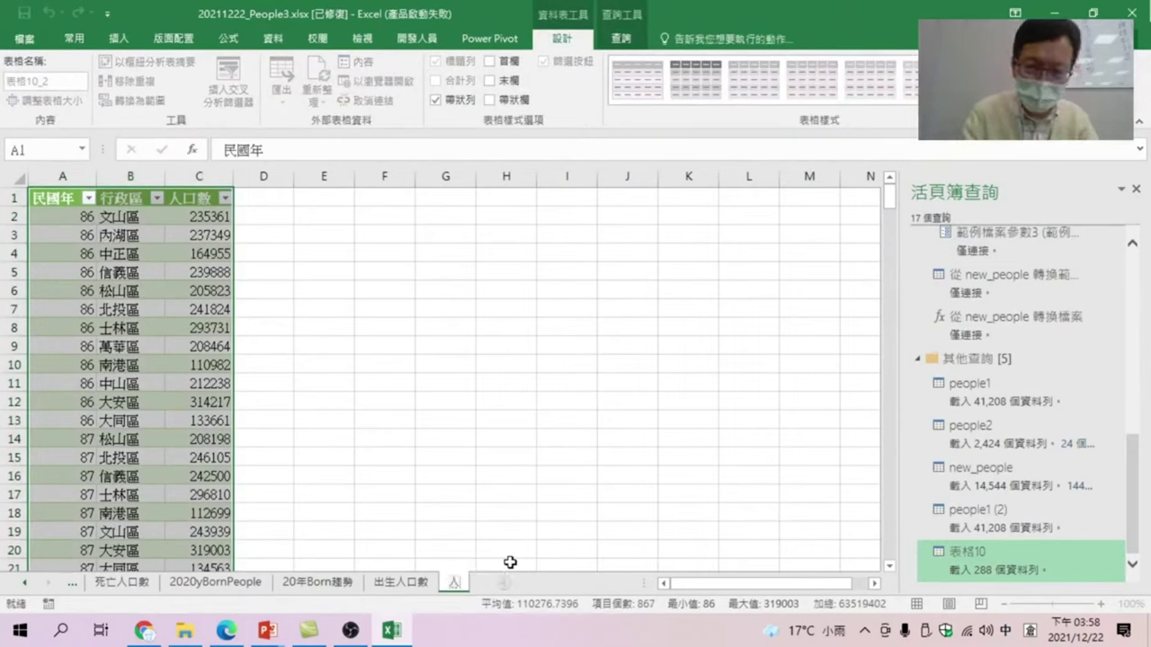
{"action": "type", "text": "口數"}
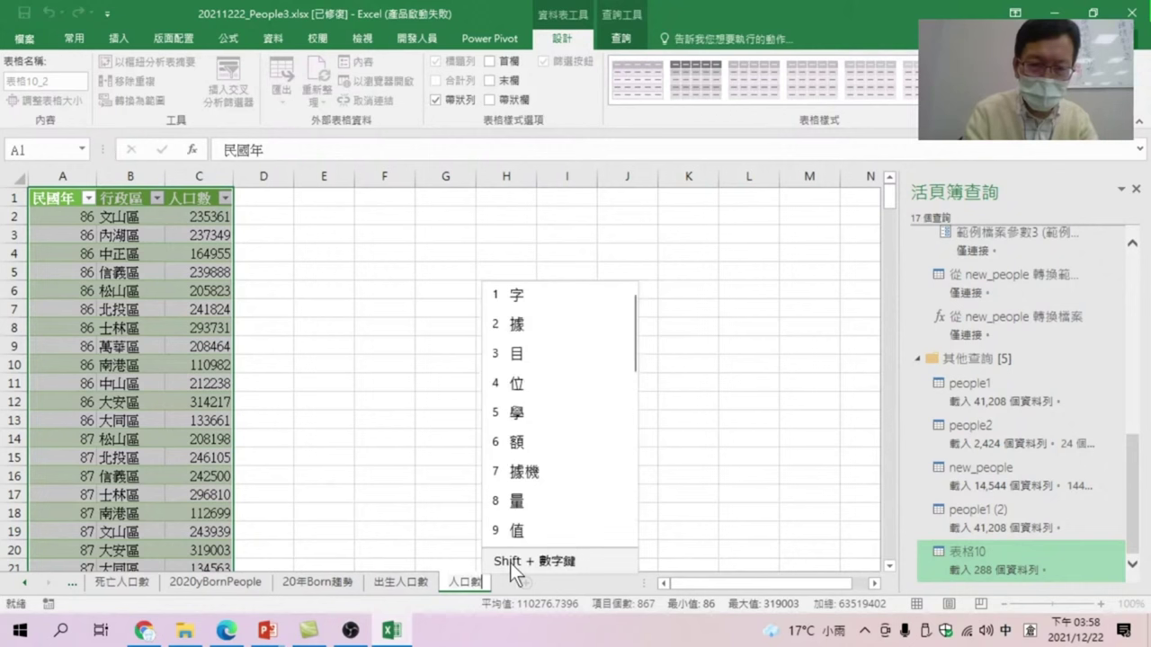
{"action": "type", "text": "2"}
{"action": "key", "text": "Return"}
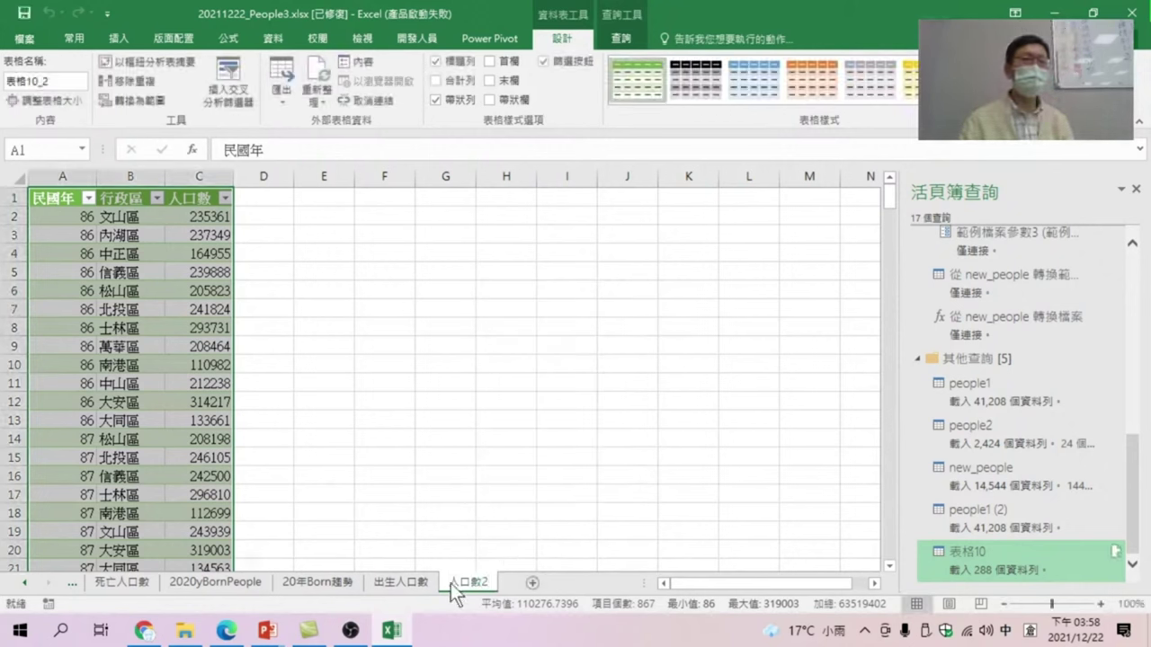
{"action": "left_click", "coordinate": [177, 270]}
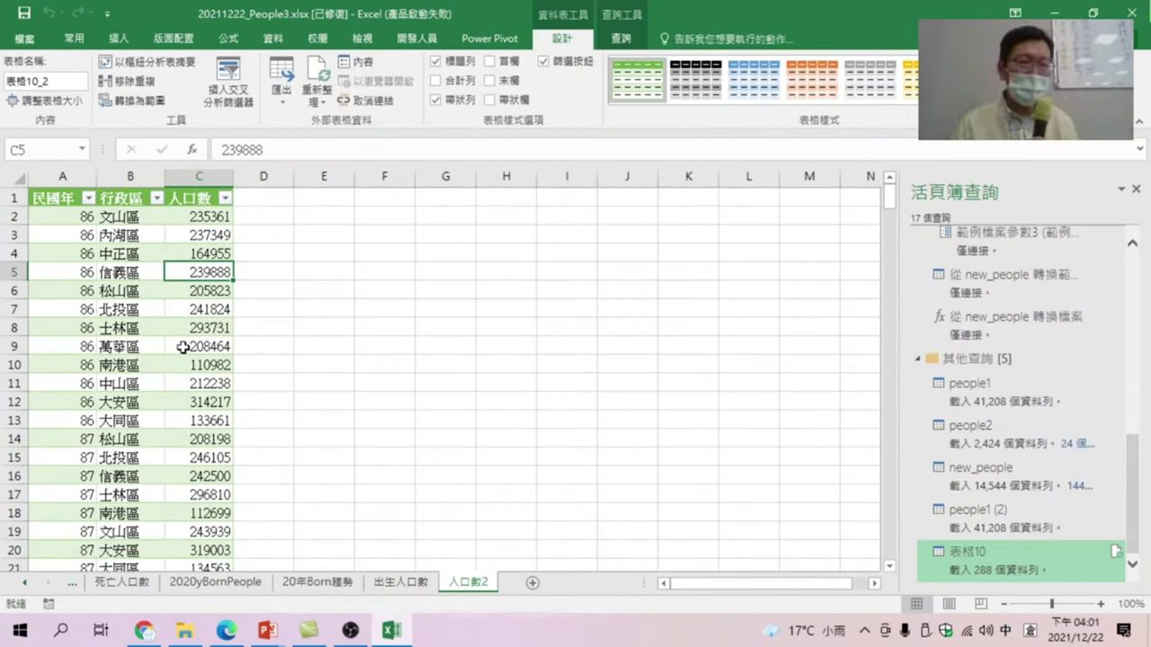
{"action": "left_click", "coordinate": [398, 580]}
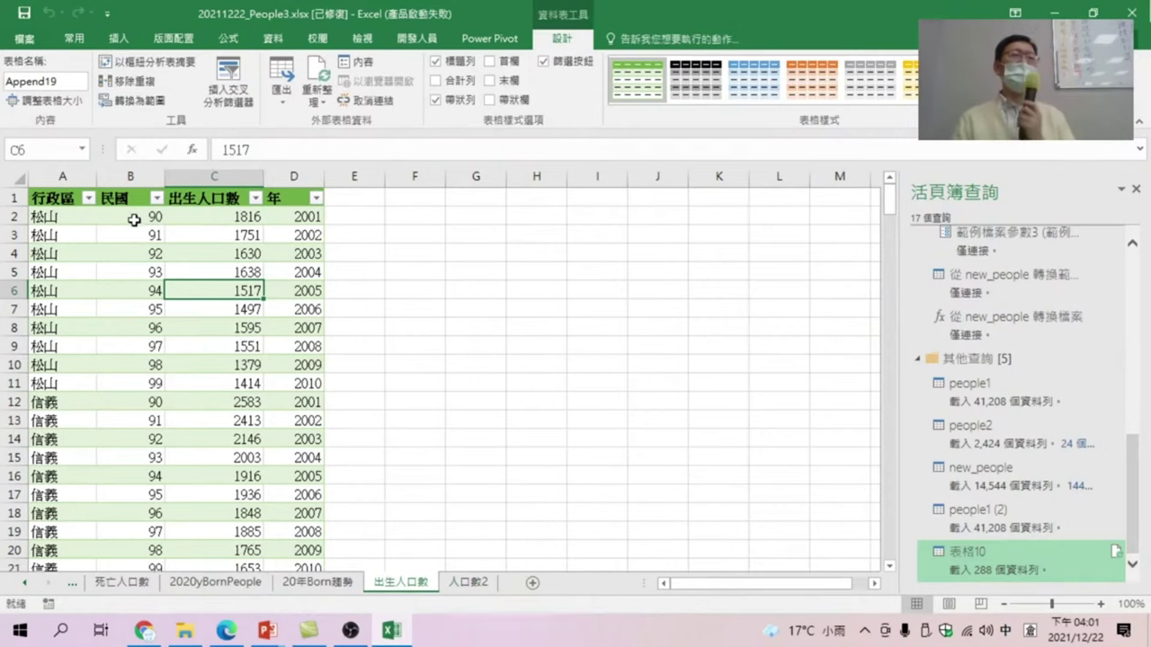
{"action": "left_click", "coordinate": [468, 582]}
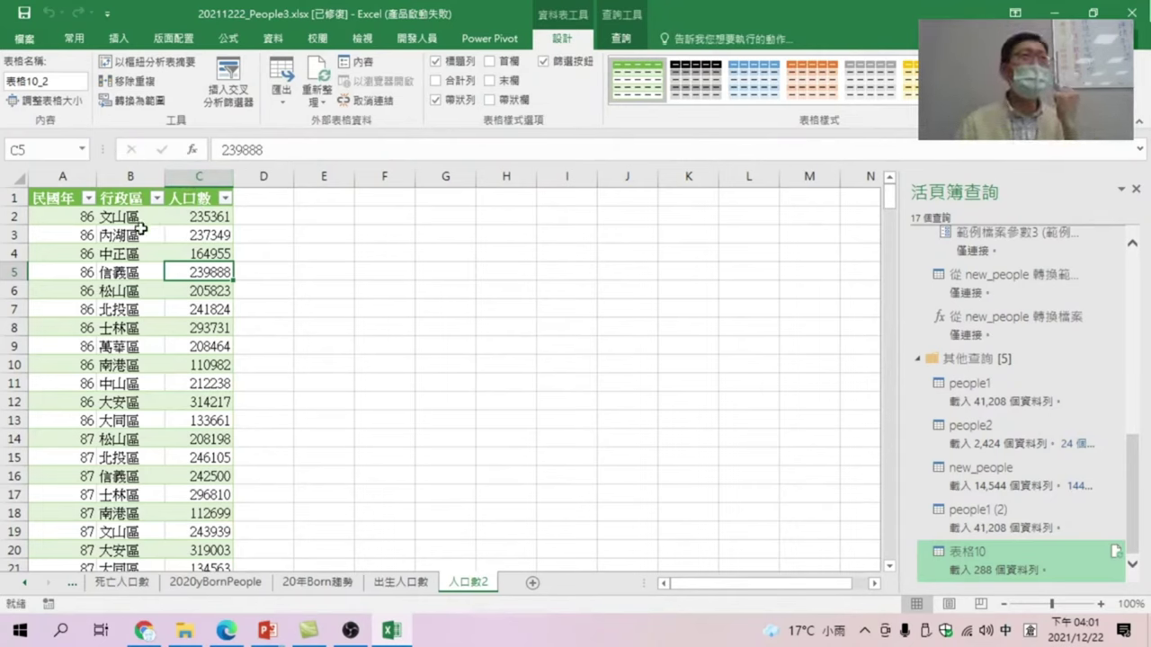
Replace every 區 in column B with nothing via Find and Replace (289 replacements).
{"action": "left_click", "coordinate": [140, 218]}
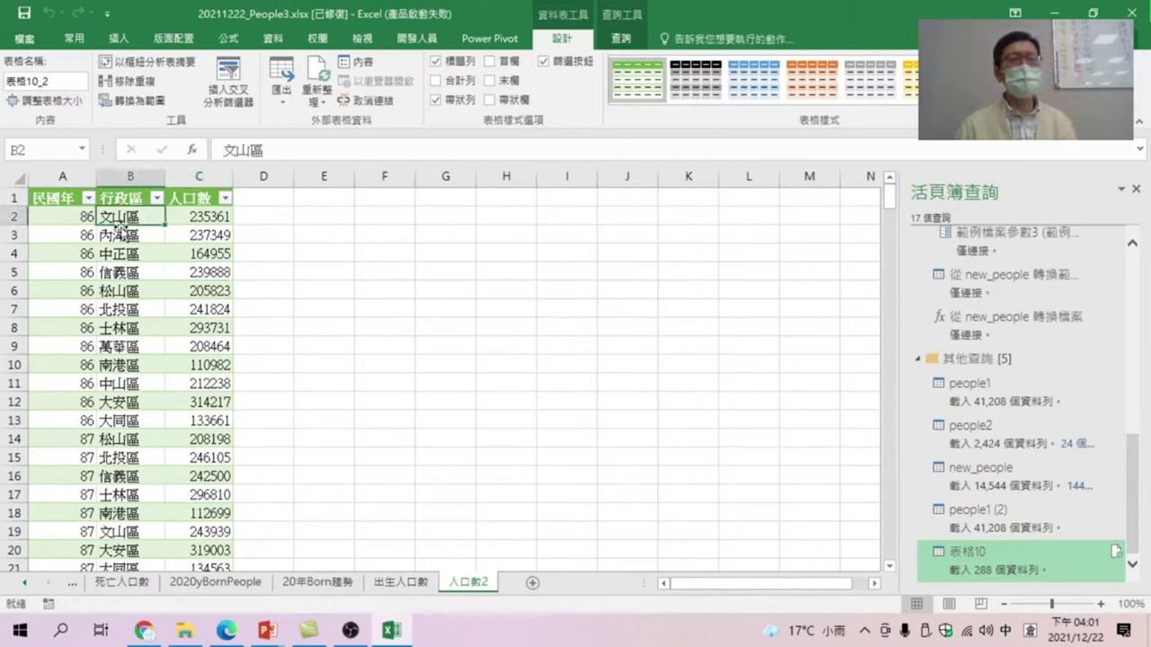
{"action": "left_click", "coordinate": [130, 177]}
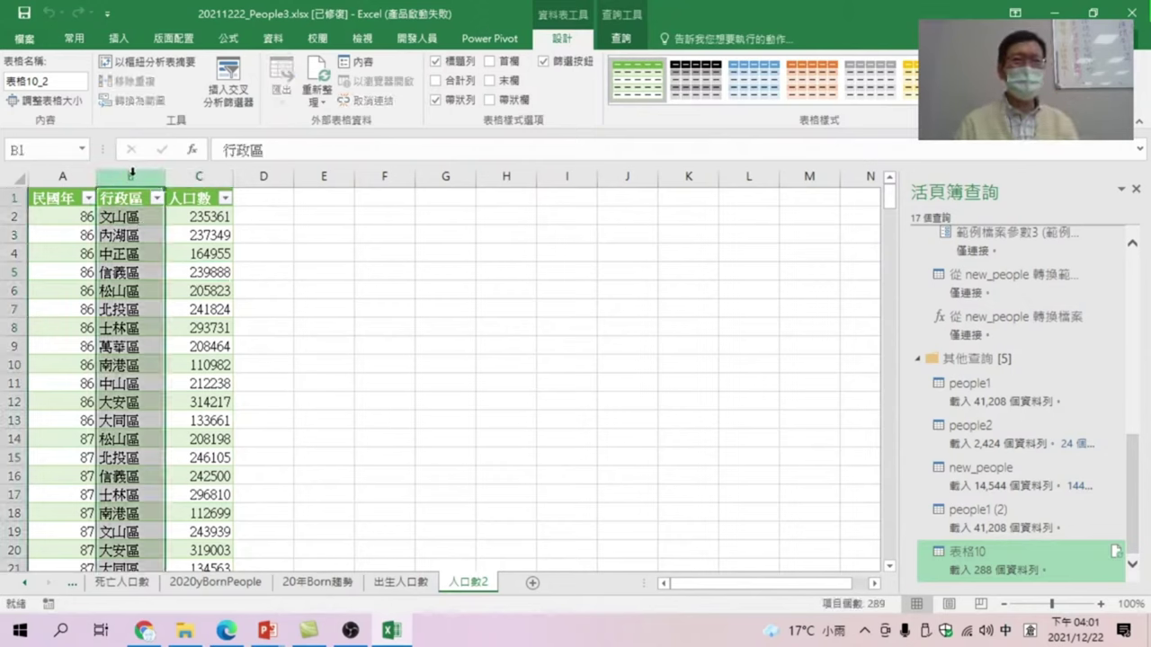
{"action": "left_click", "coordinate": [75, 38]}
{"action": "left_click", "coordinate": [1101, 90]}
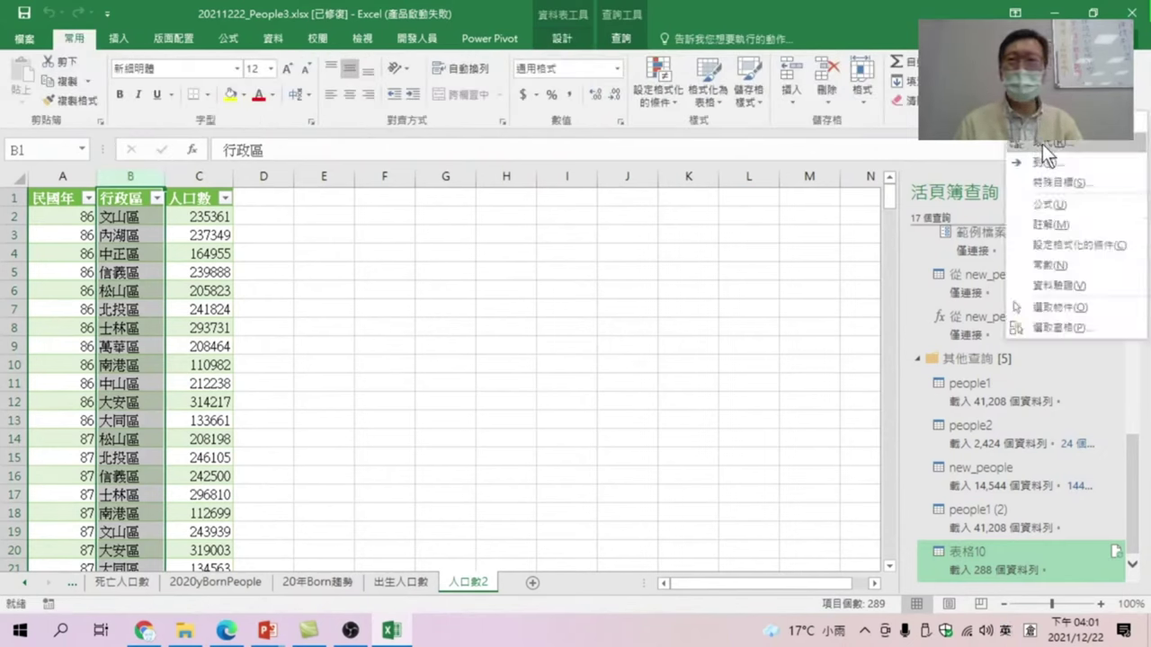
{"action": "left_click", "coordinate": [1034, 177]}
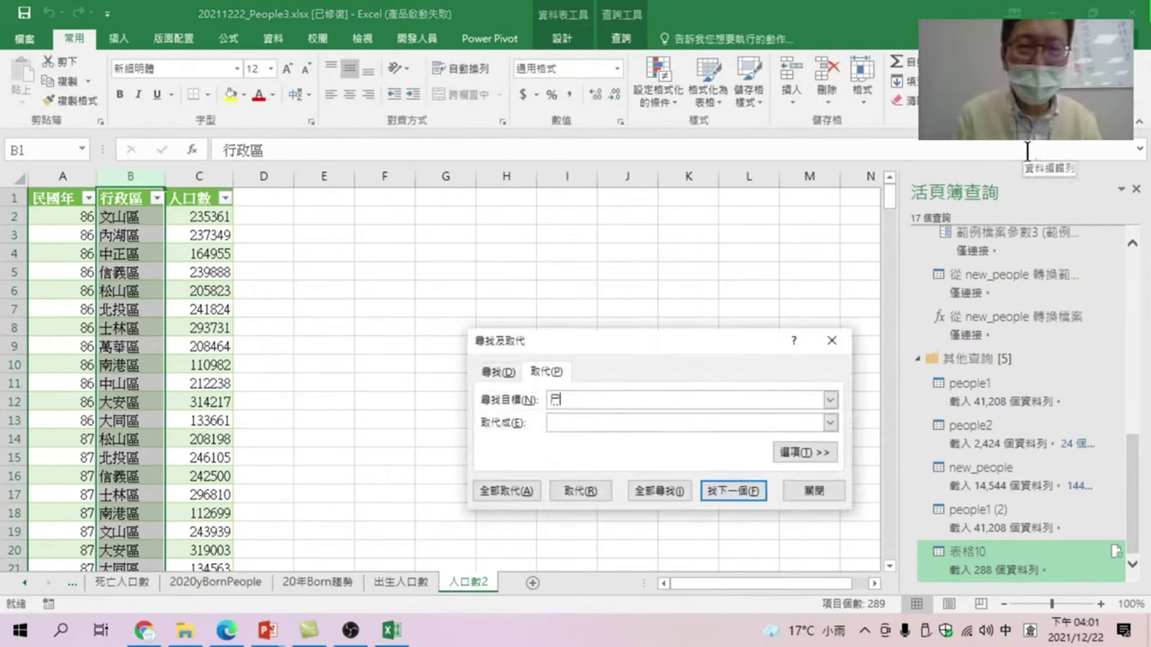
{"action": "type", "text": "區"}
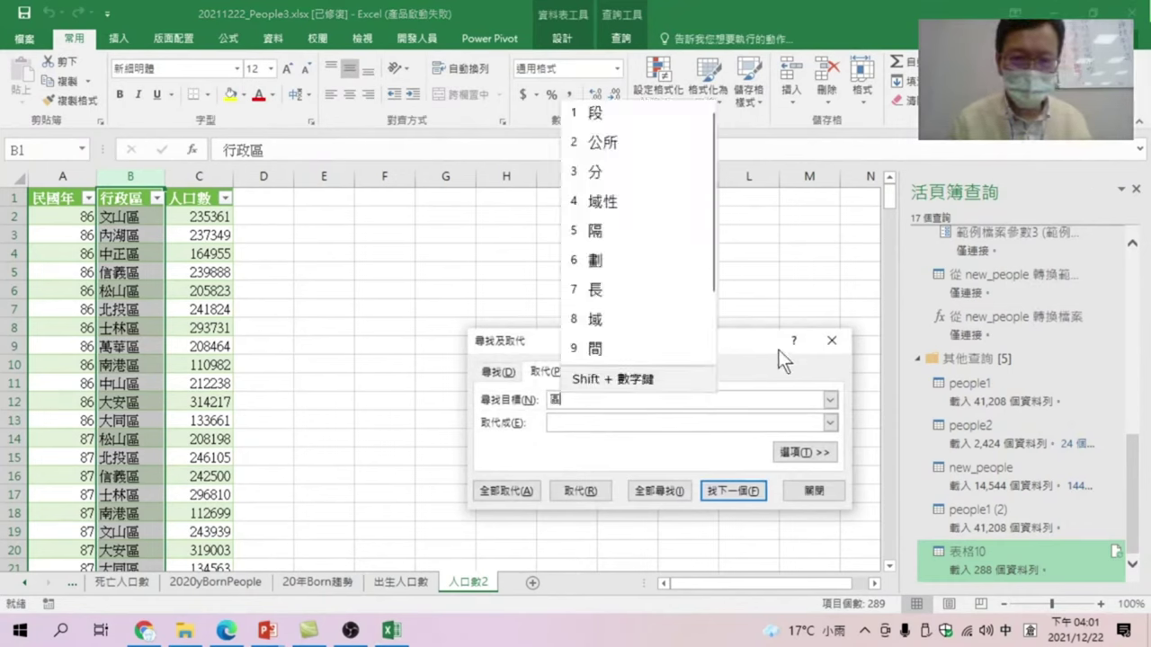
{"action": "left_click", "coordinate": [500, 485]}
{"action": "left_click", "coordinate": [576, 359]}
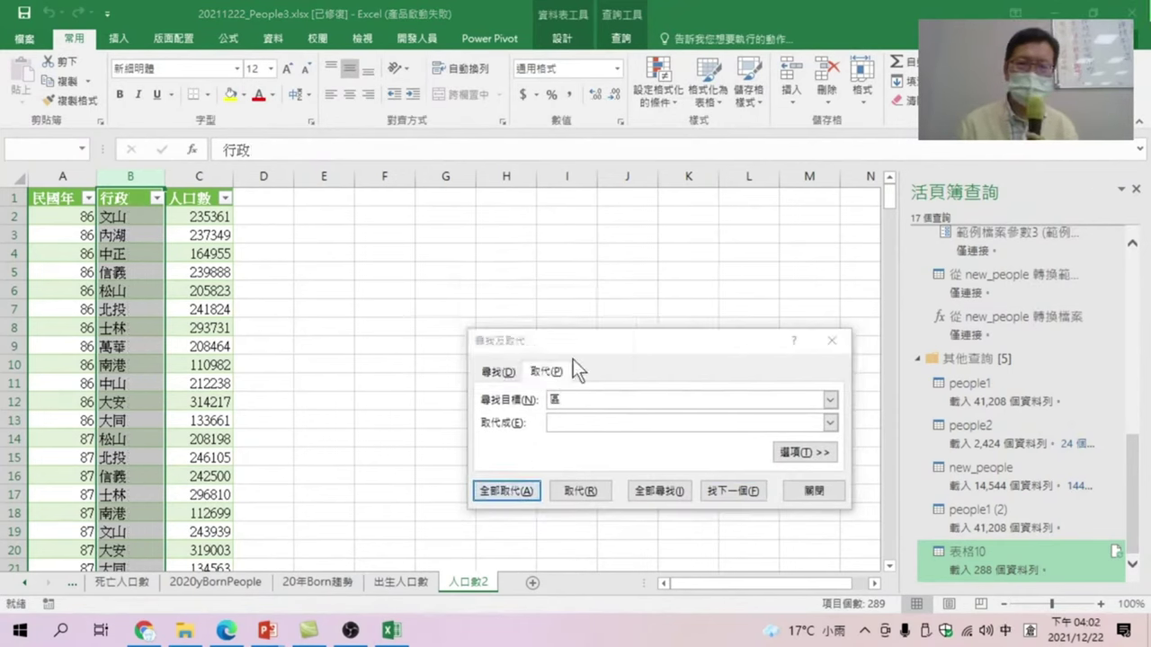
{"action": "left_click", "coordinate": [818, 491]}
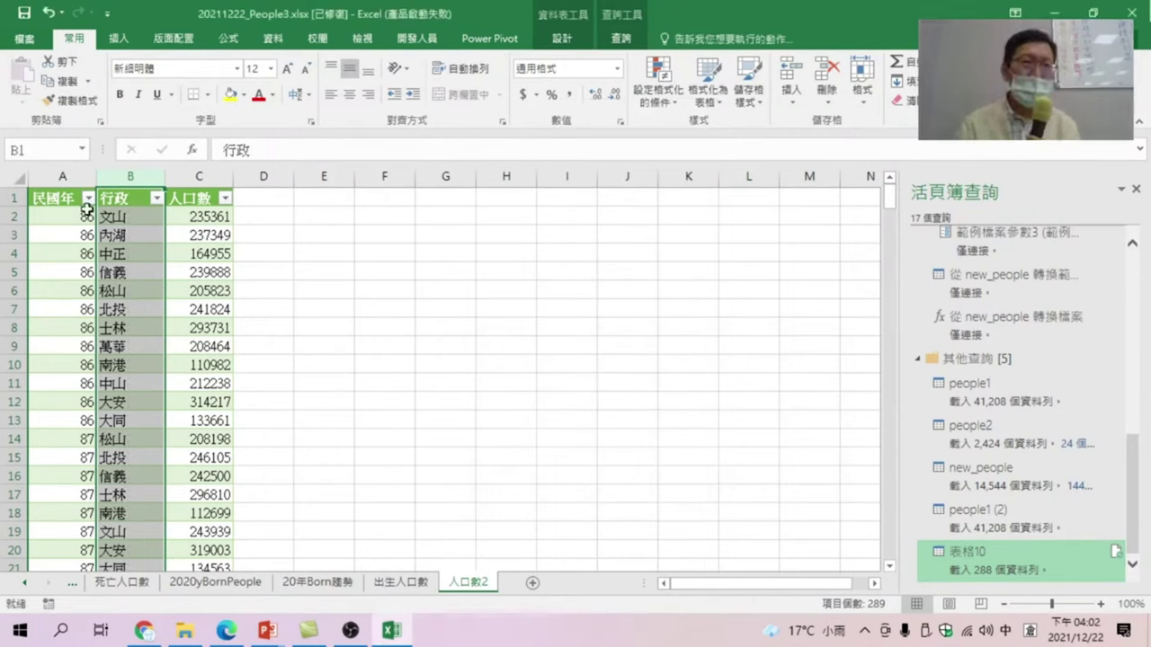
{"action": "left_click", "coordinate": [255, 216]}
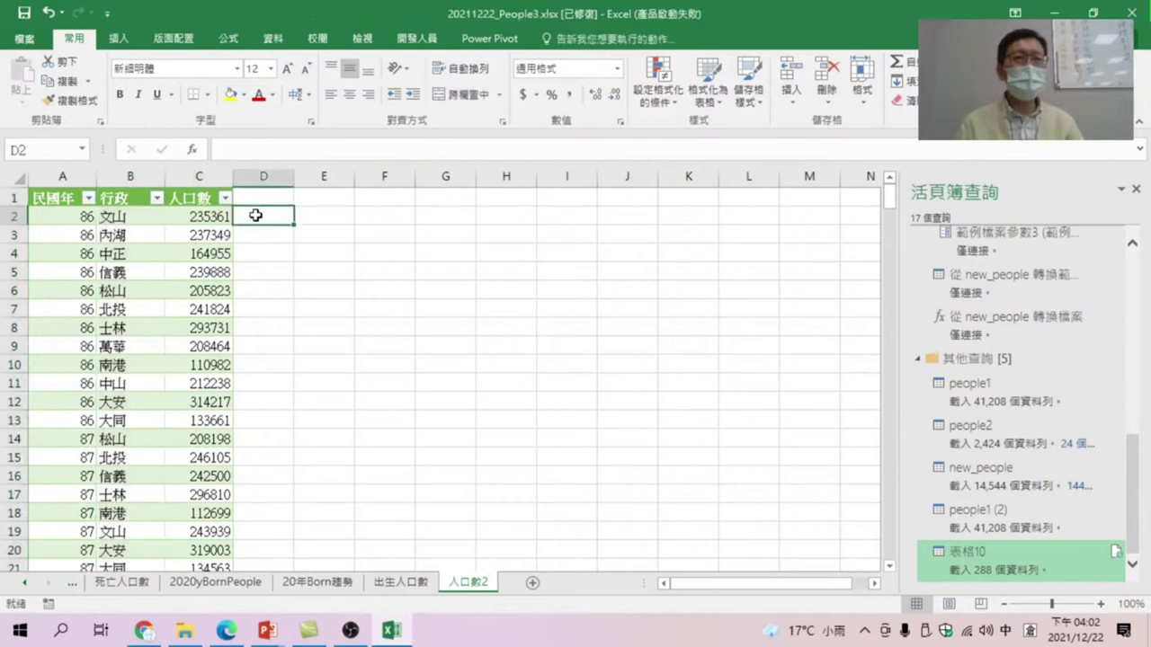
{"action": "type", "text": "="}
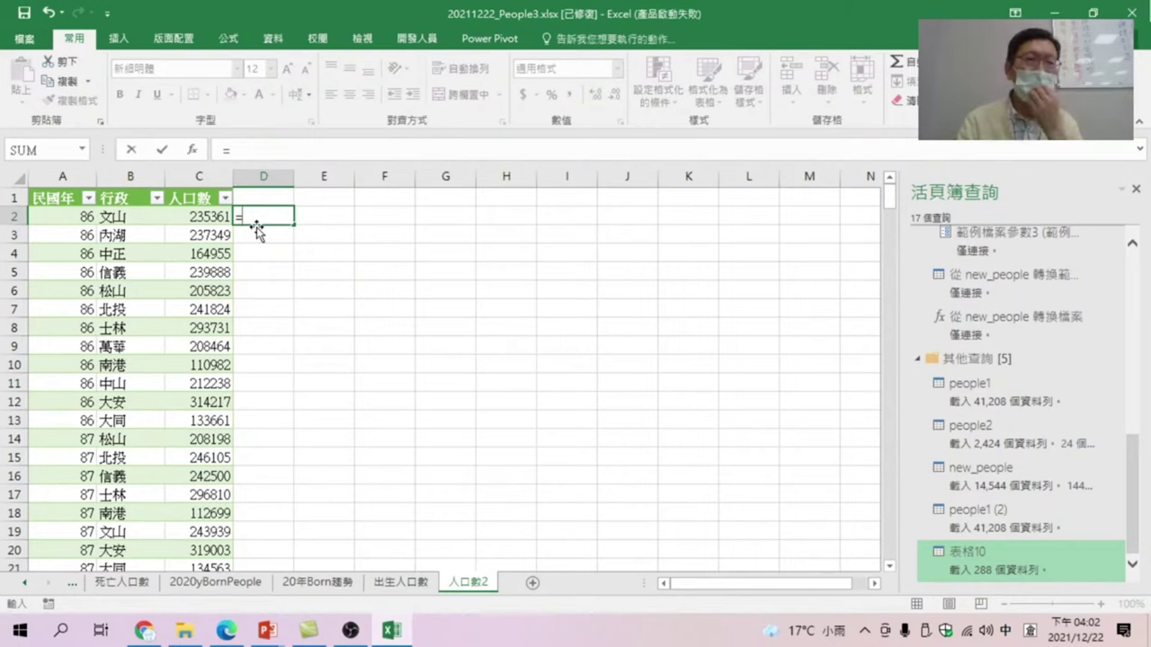
{"action": "left_click", "coordinate": [76, 216]}
{"action": "type", "text": "&"}
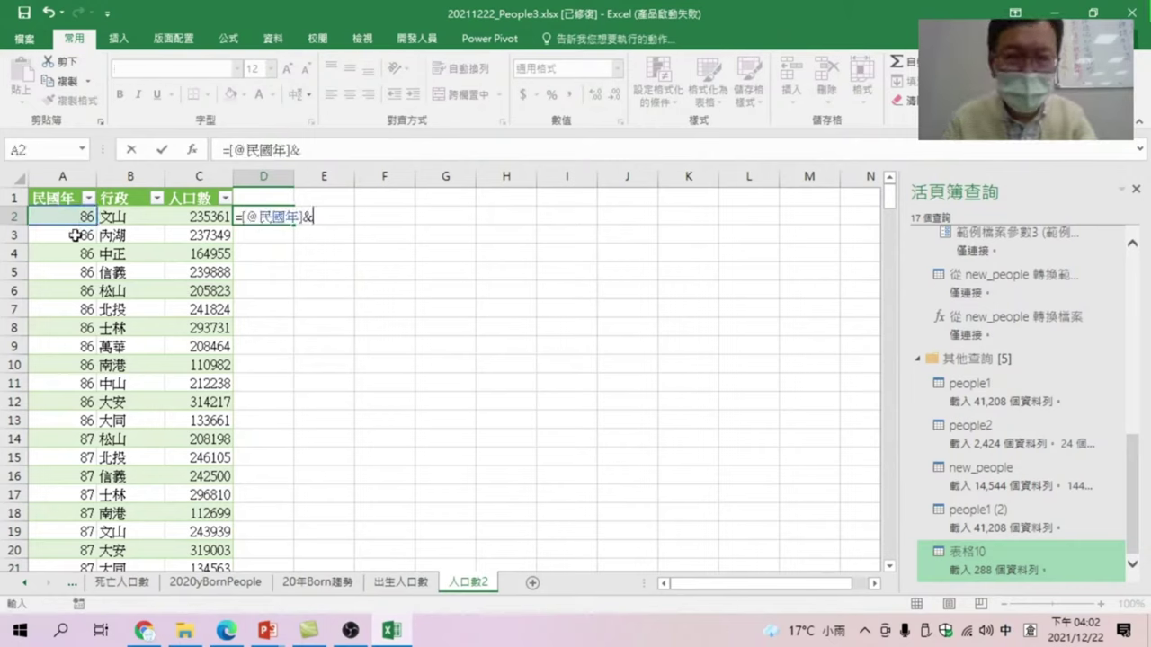
{"action": "left_click", "coordinate": [127, 216]}
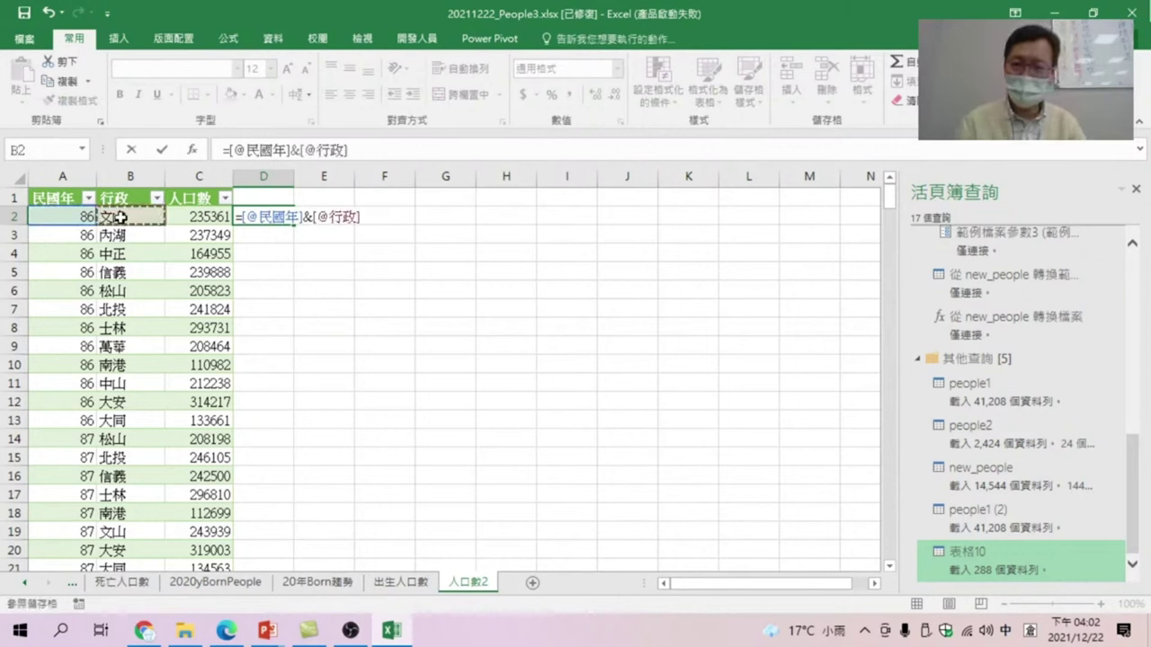
{"action": "key", "text": "Return"}
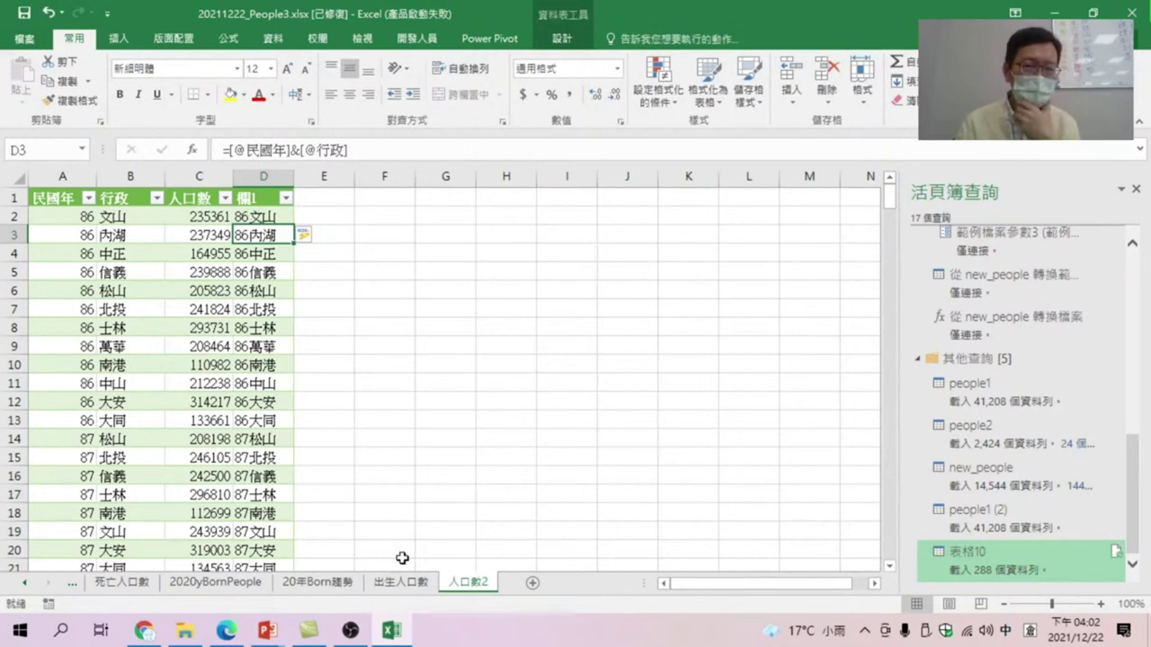
{"action": "left_click", "coordinate": [122, 582]}
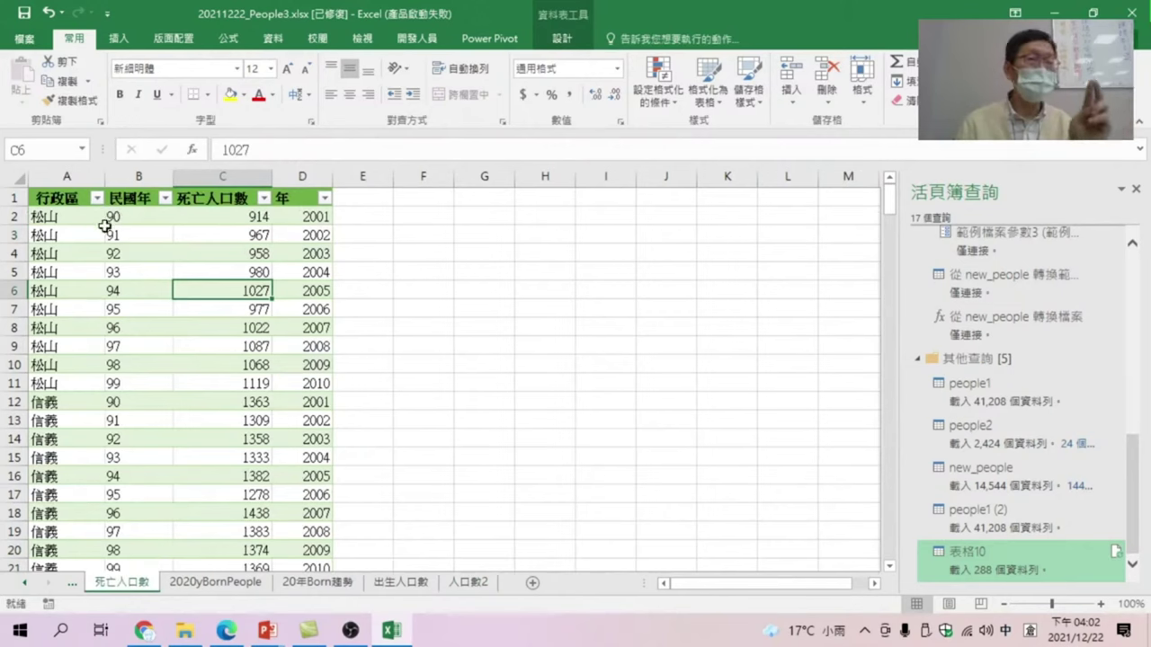
Insert a column before 死亡人口數 and enter a formula in C2 joining 行政區 and 民國年.
{"action": "left_click", "coordinate": [354, 221]}
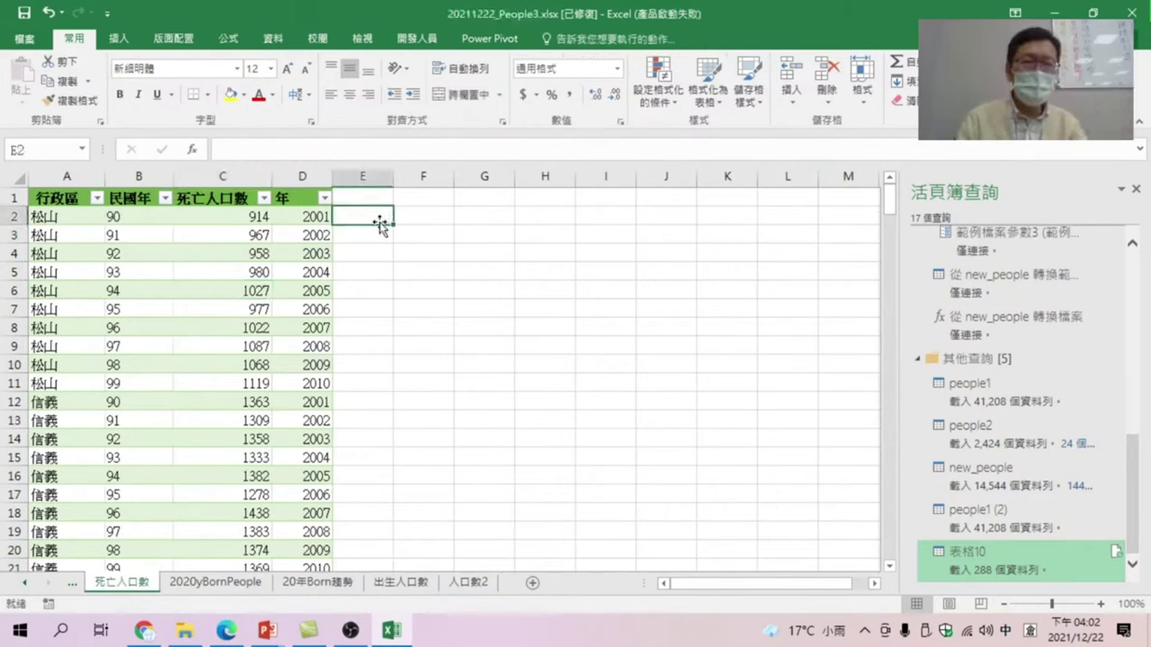
{"action": "left_click", "coordinate": [222, 176]}
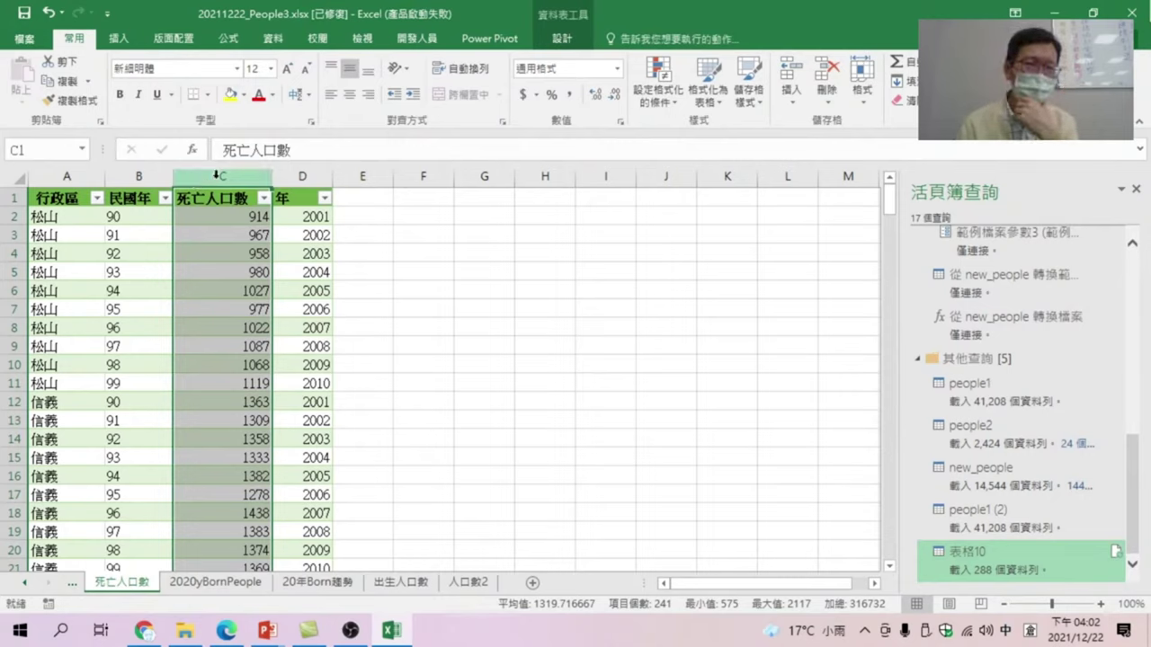
{"action": "right_click", "coordinate": [219, 176]}
{"action": "left_click", "coordinate": [275, 296]}
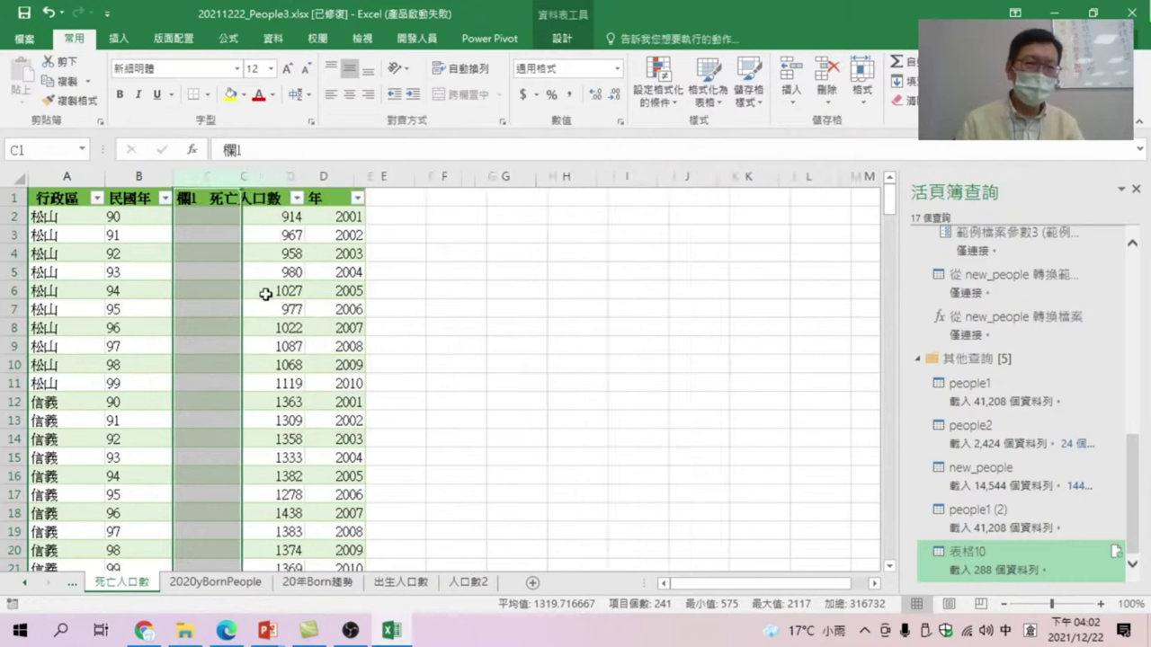
{"action": "left_click", "coordinate": [198, 218]}
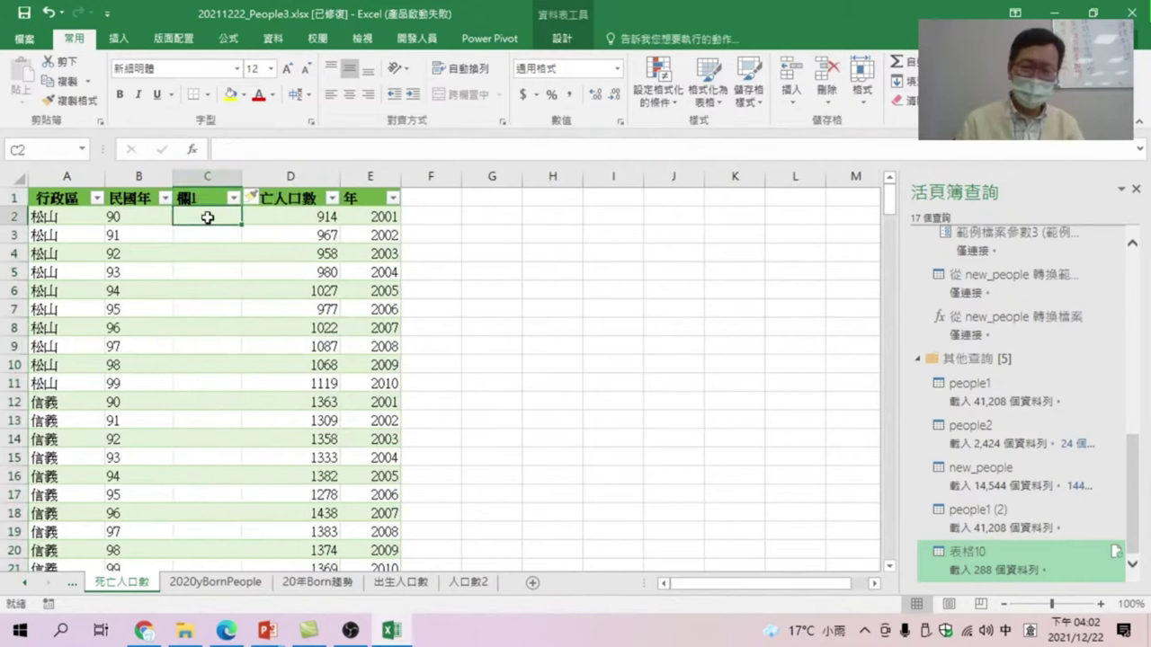
{"action": "type", "text": "="}
{"action": "left_click", "coordinate": [77, 223]}
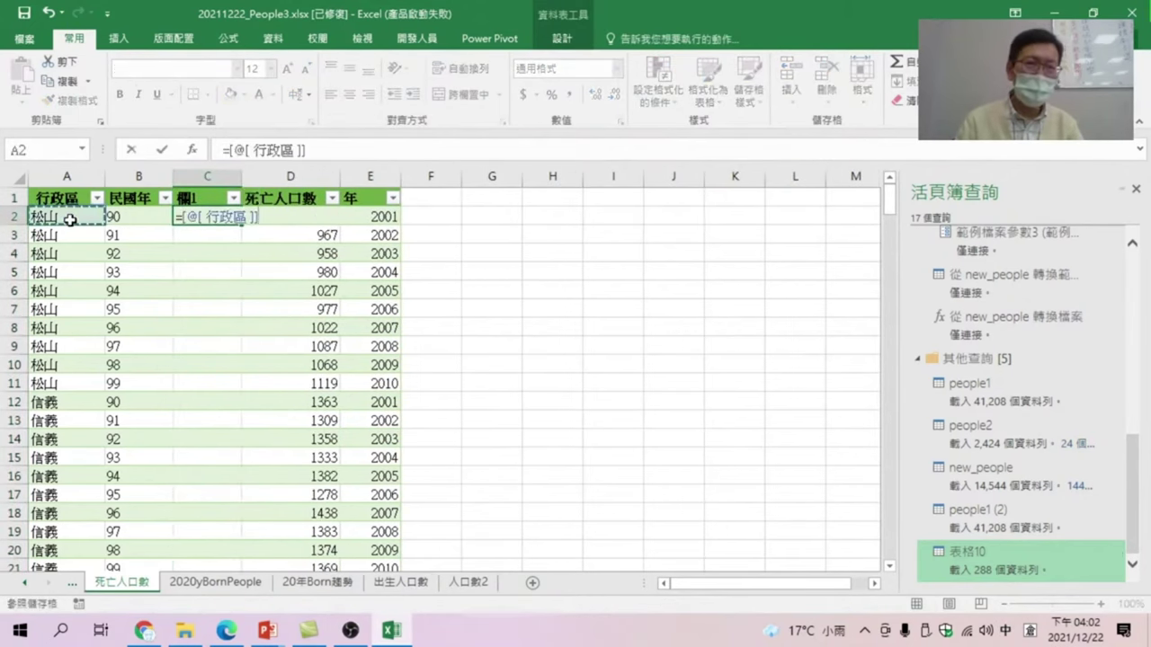
{"action": "type", "text": "&"}
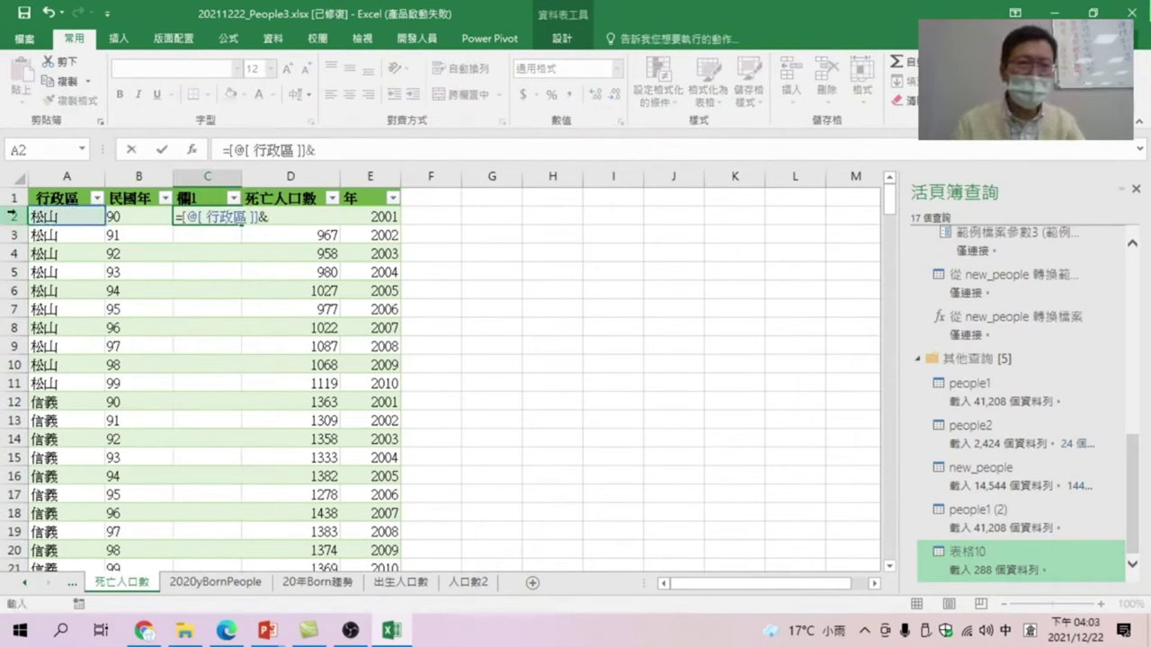
{"action": "left_click", "coordinate": [124, 221]}
{"action": "key", "text": "Return"}
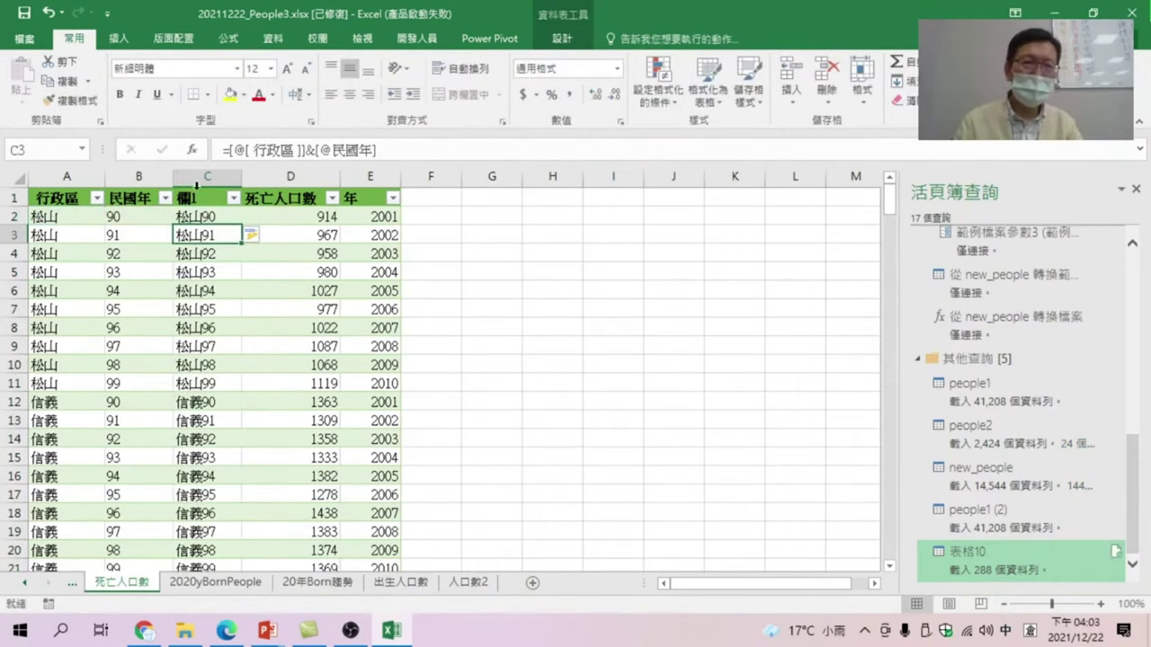
{"action": "left_click", "coordinate": [201, 199]}
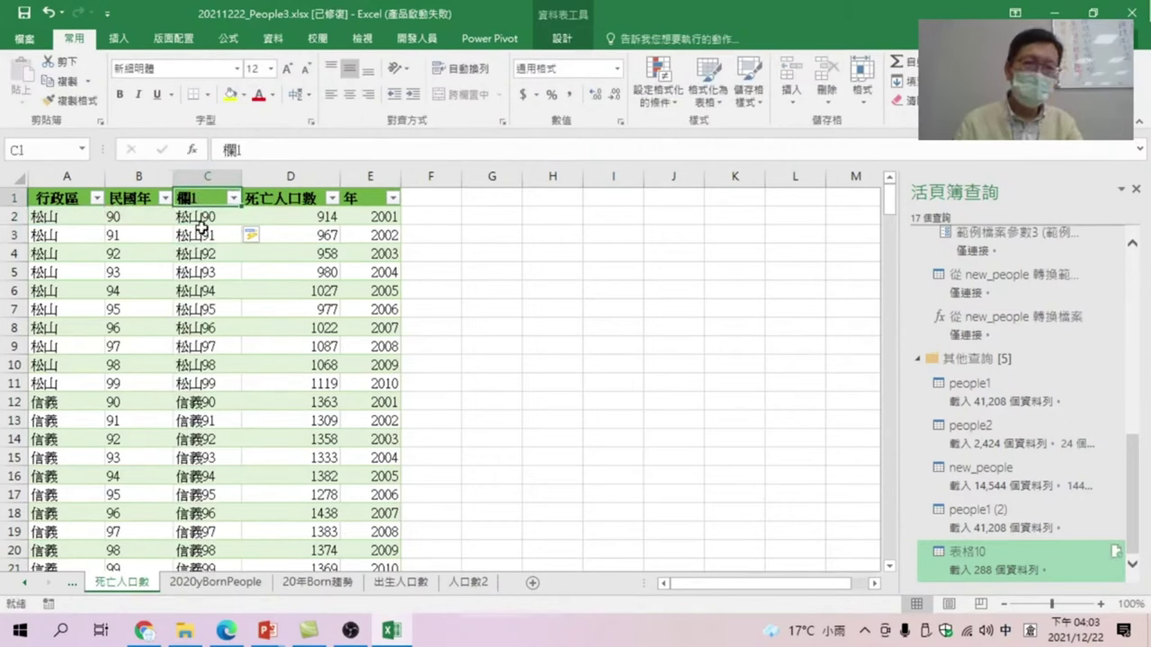
{"action": "left_click", "coordinate": [206, 214]}
{"action": "left_click_drag", "start_coordinate": [307, 150], "coordinate": [222, 135]}
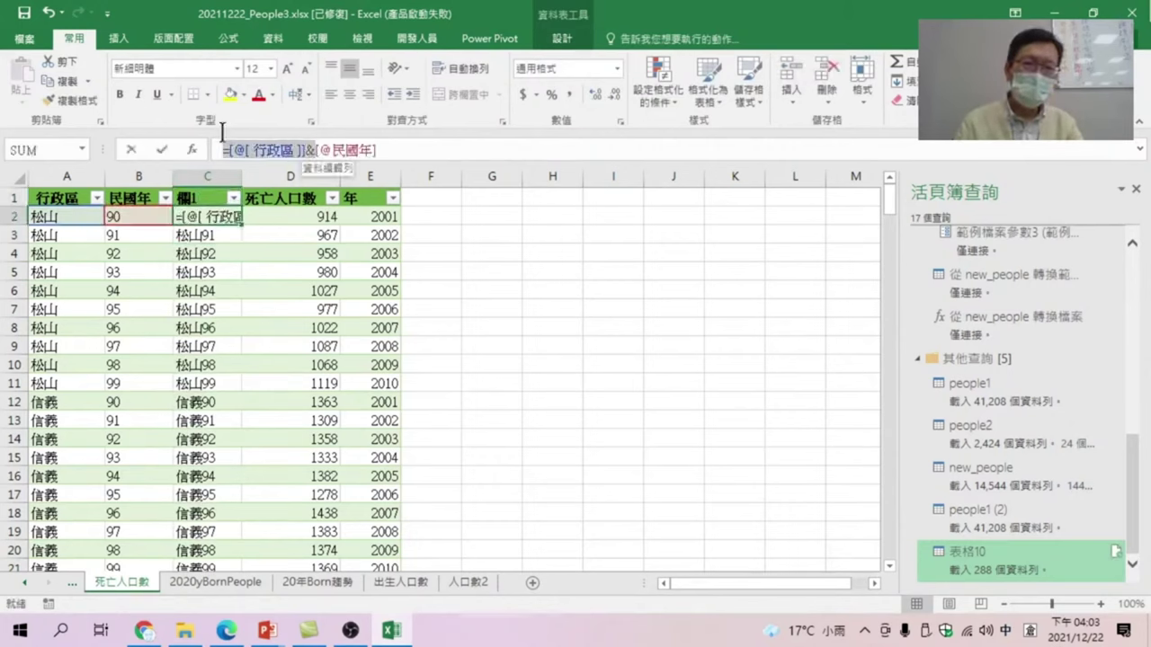
{"action": "key", "text": "BackSpace"}
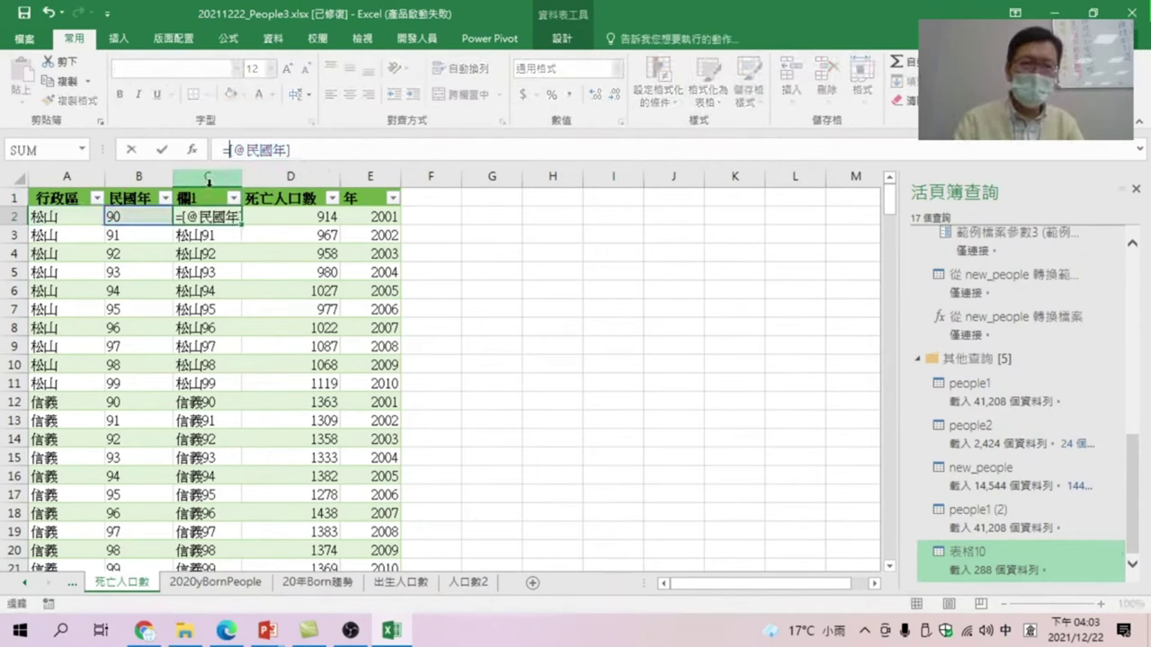
{"action": "key", "text": "ctrl+v"}
{"action": "key", "text": "Return"}
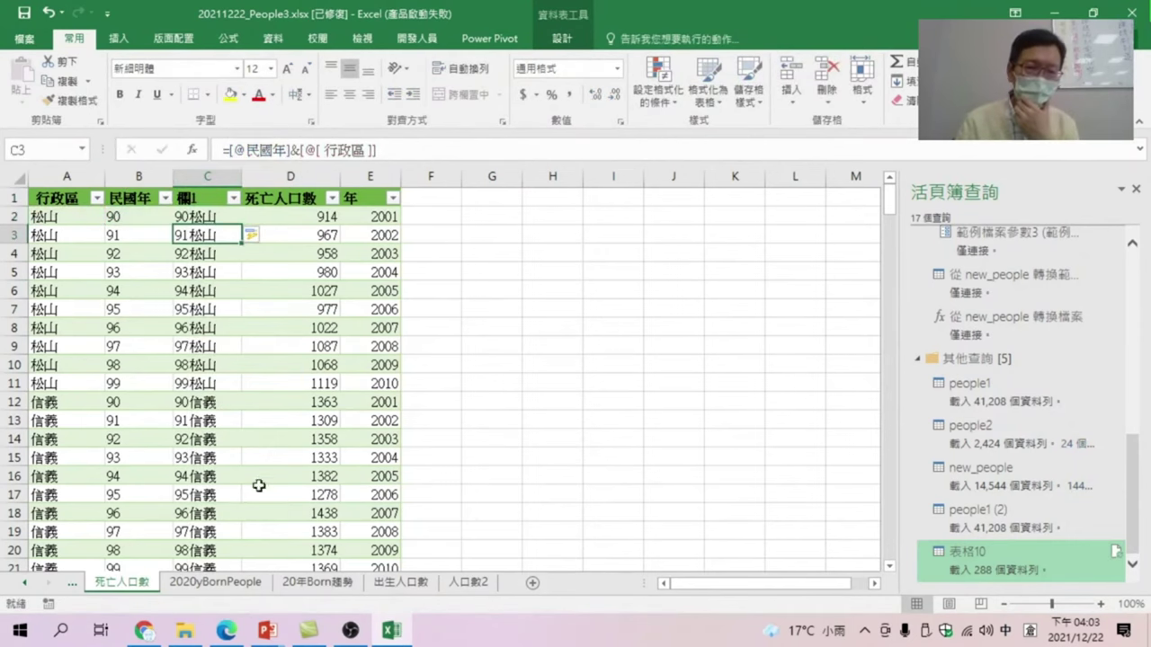
Rename the new column header to Key1 and switch to the 出生人口數 sheet.
{"action": "left_click", "coordinate": [185, 196]}
{"action": "double_click", "coordinate": [188, 197]}
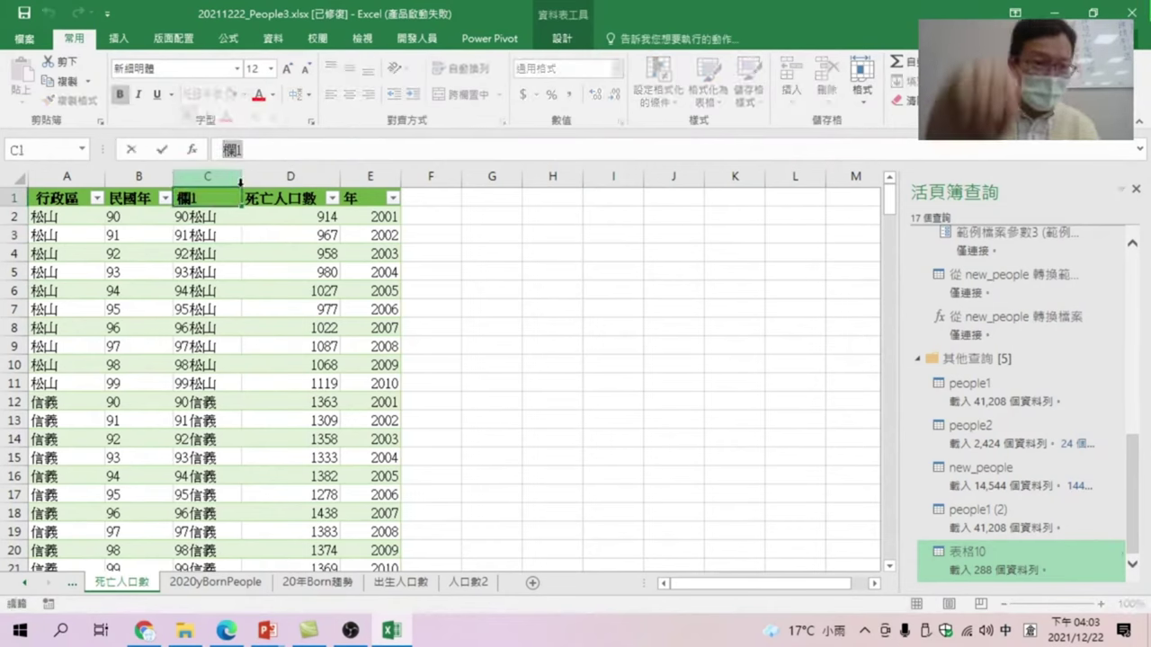
{"action": "type", "text": "Key"}
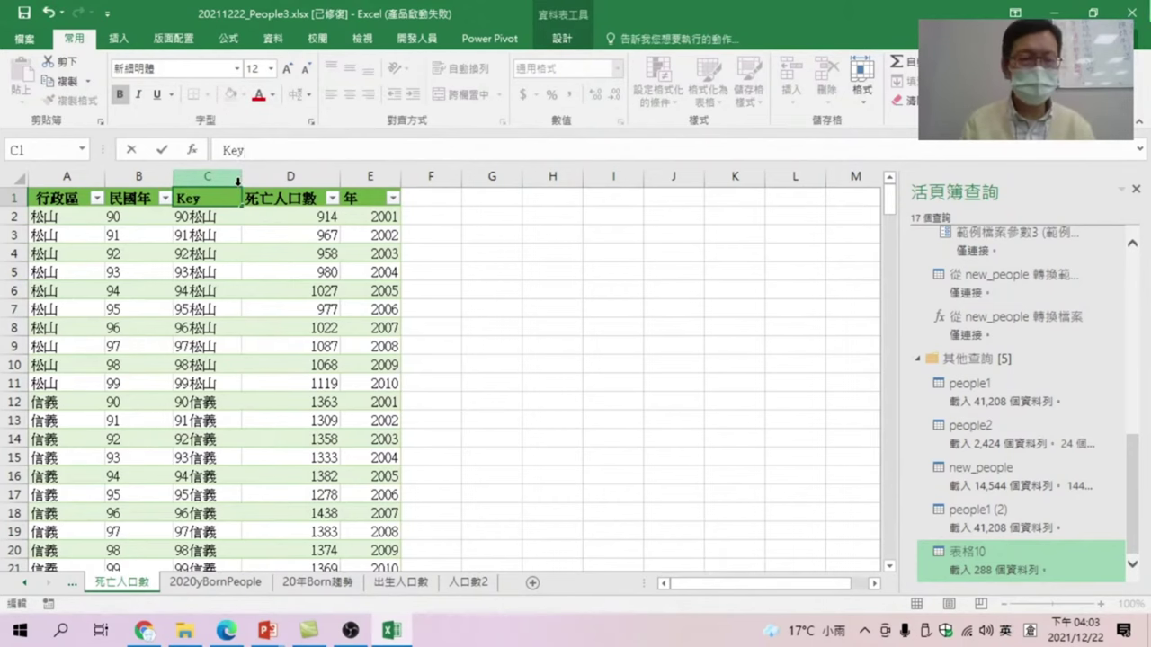
{"action": "key", "text": "Return"}
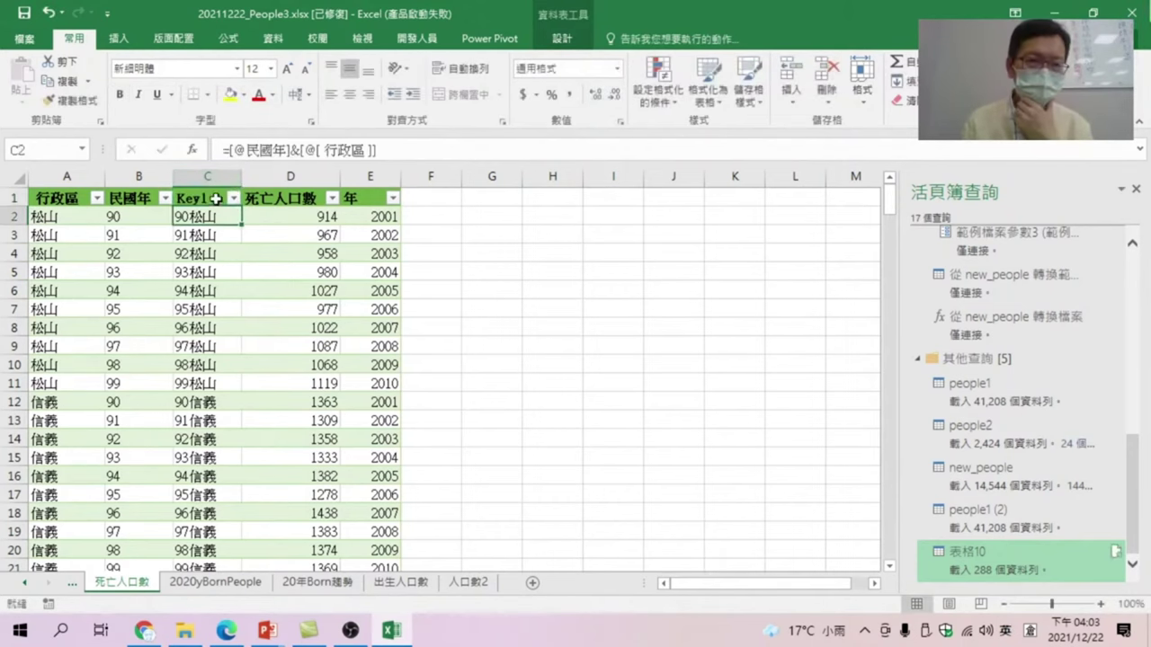
{"action": "left_click", "coordinate": [412, 581]}
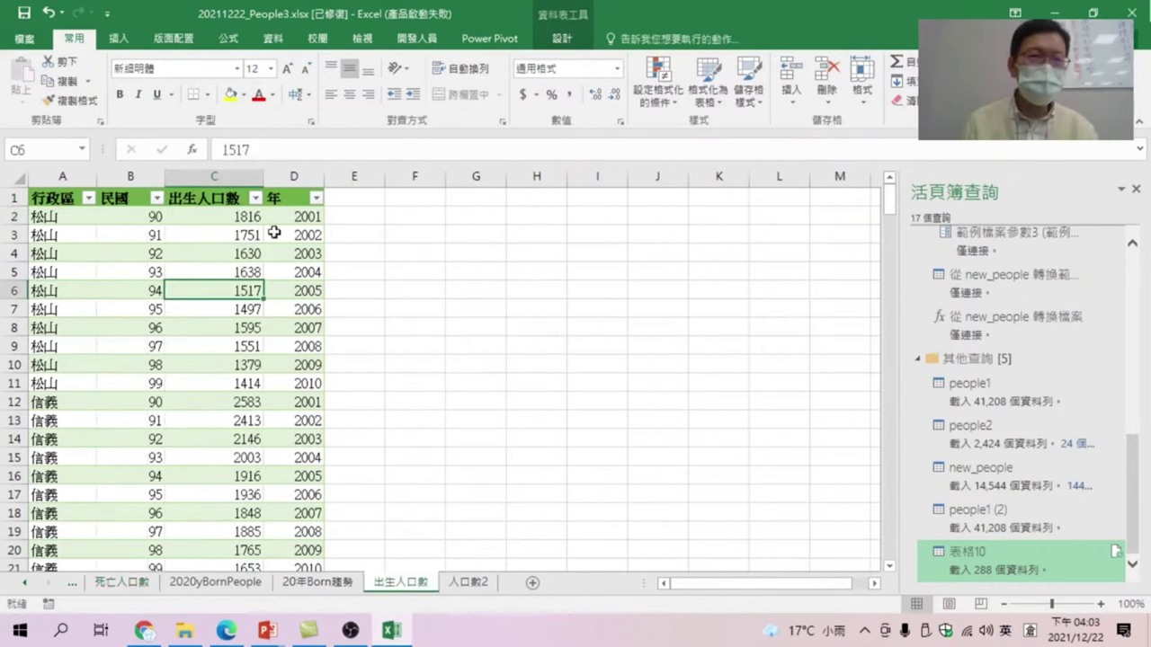
Insert a new column before 出生人口數 with the header Key2.
{"action": "left_click", "coordinate": [214, 176]}
{"action": "right_click", "coordinate": [214, 173]}
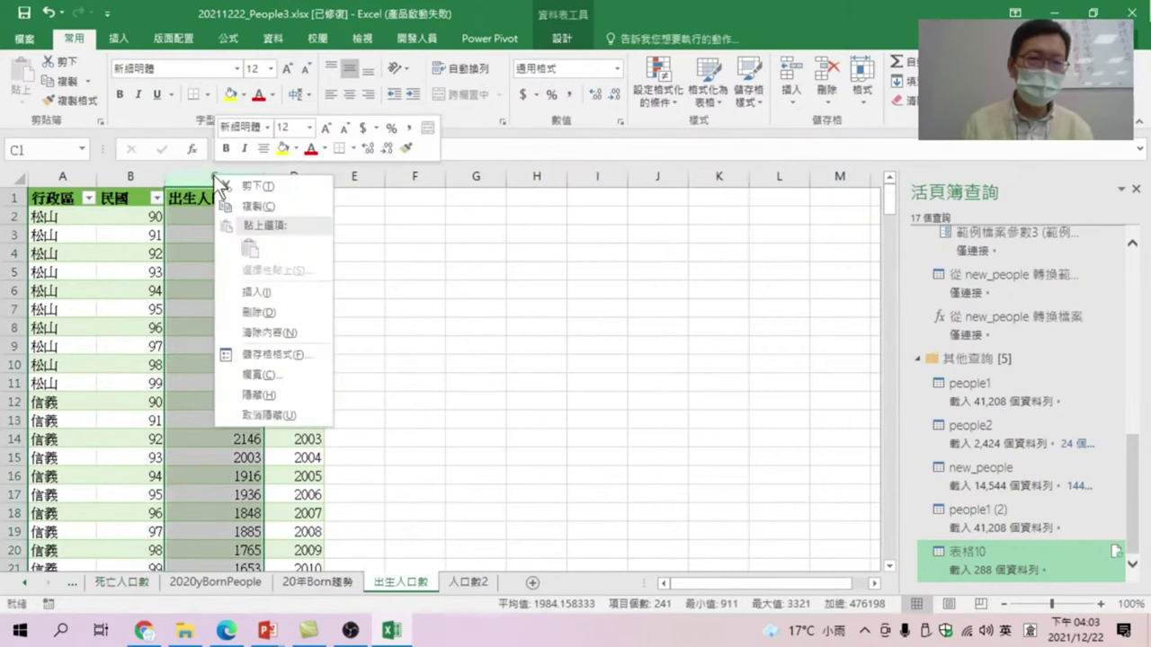
{"action": "left_click", "coordinate": [259, 286]}
{"action": "left_click", "coordinate": [200, 195]}
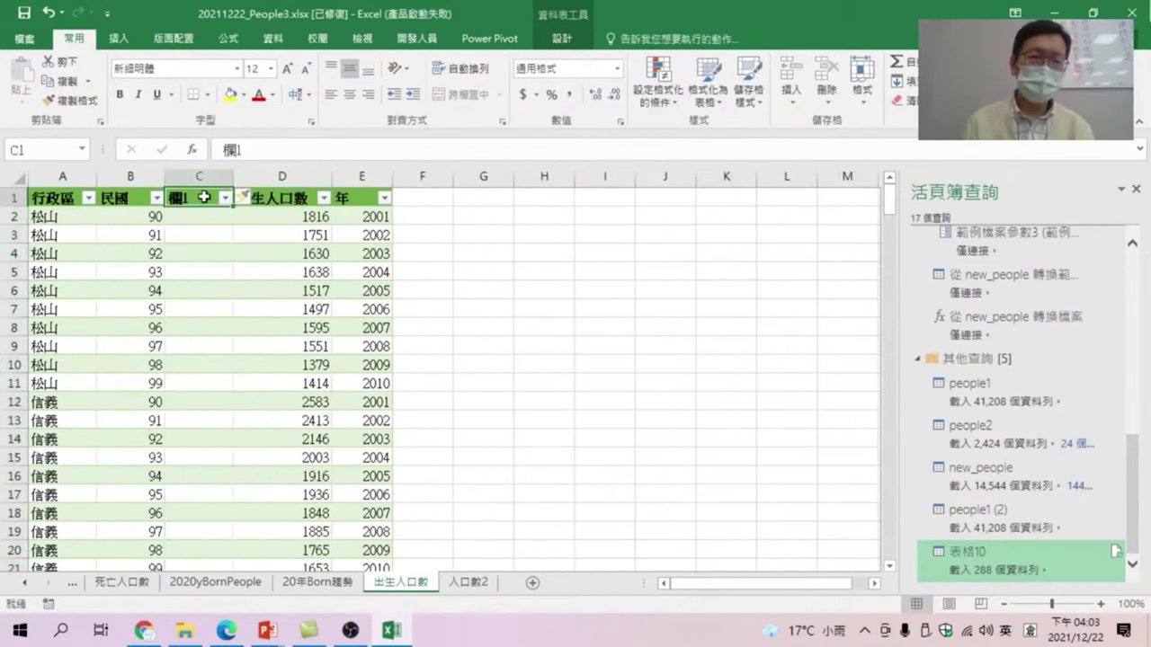
{"action": "type", "text": "Key2"}
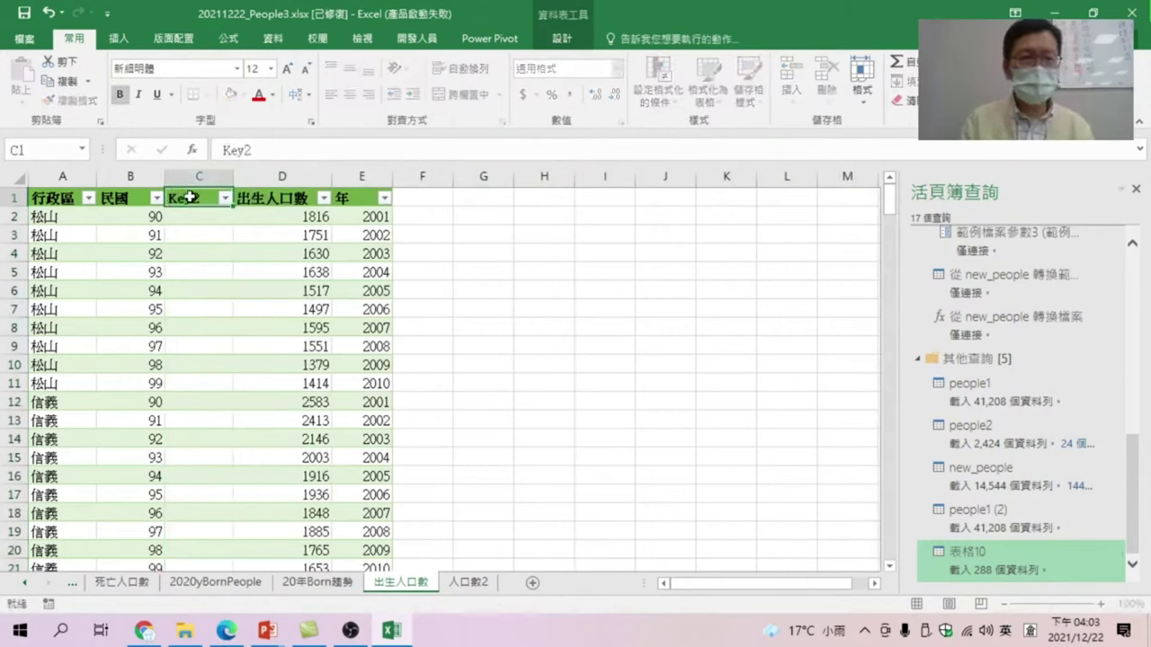
{"action": "key", "text": "Return"}
{"action": "type", "text": "="}
{"action": "left_click", "coordinate": [117, 224]}
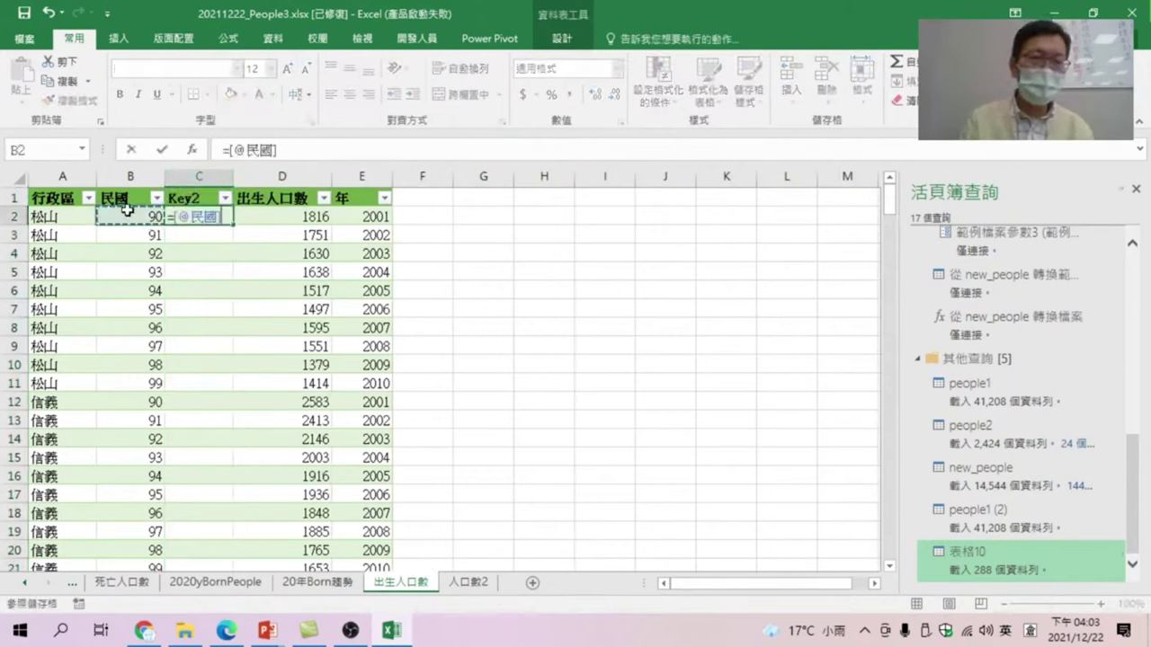
{"action": "type", "text": "&"}
{"action": "left_click", "coordinate": [46, 217]}
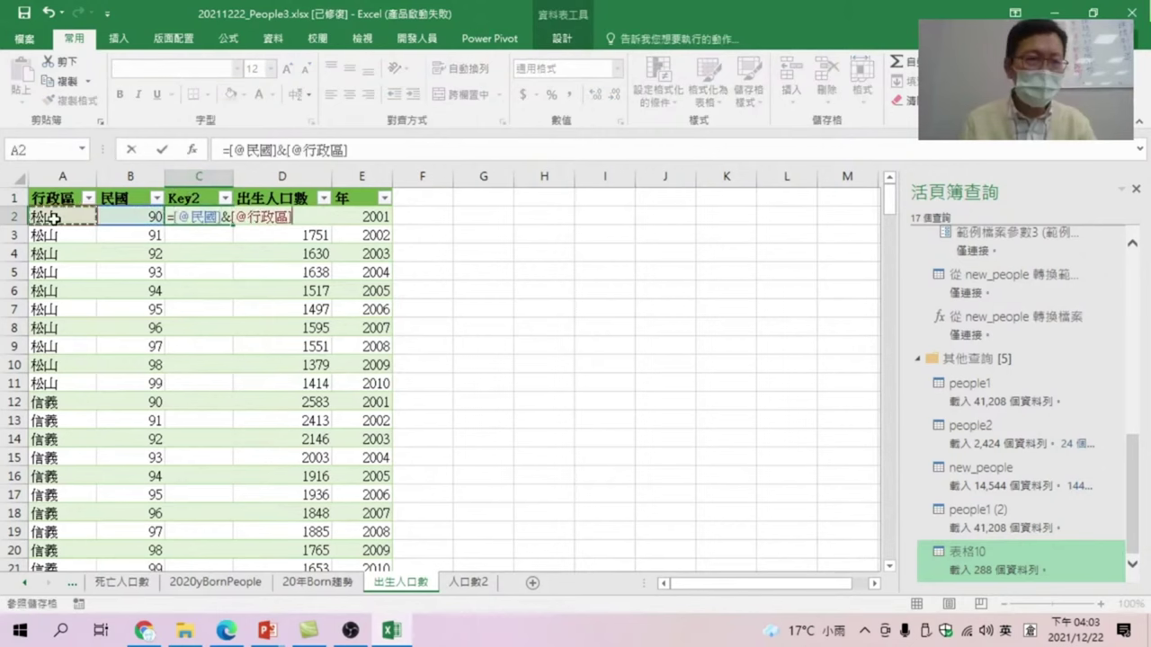
{"action": "key", "text": "Return"}
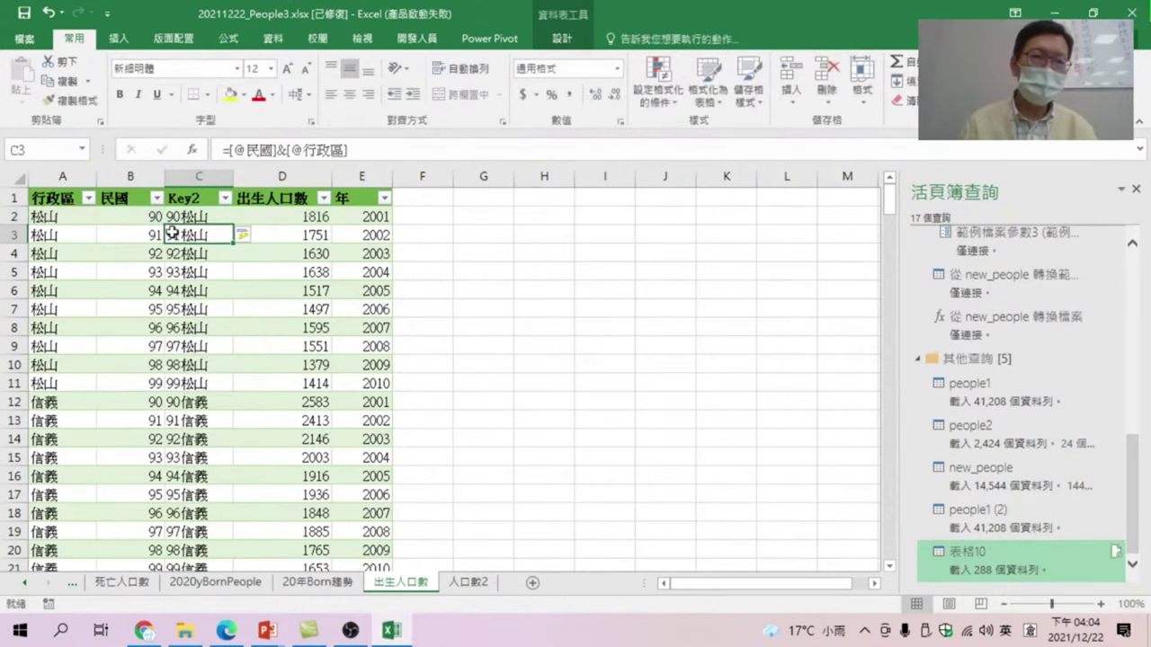
On 死亡人口數, name the Key1 and death-count columns' range DeathPeople.
{"action": "left_click", "coordinate": [136, 584]}
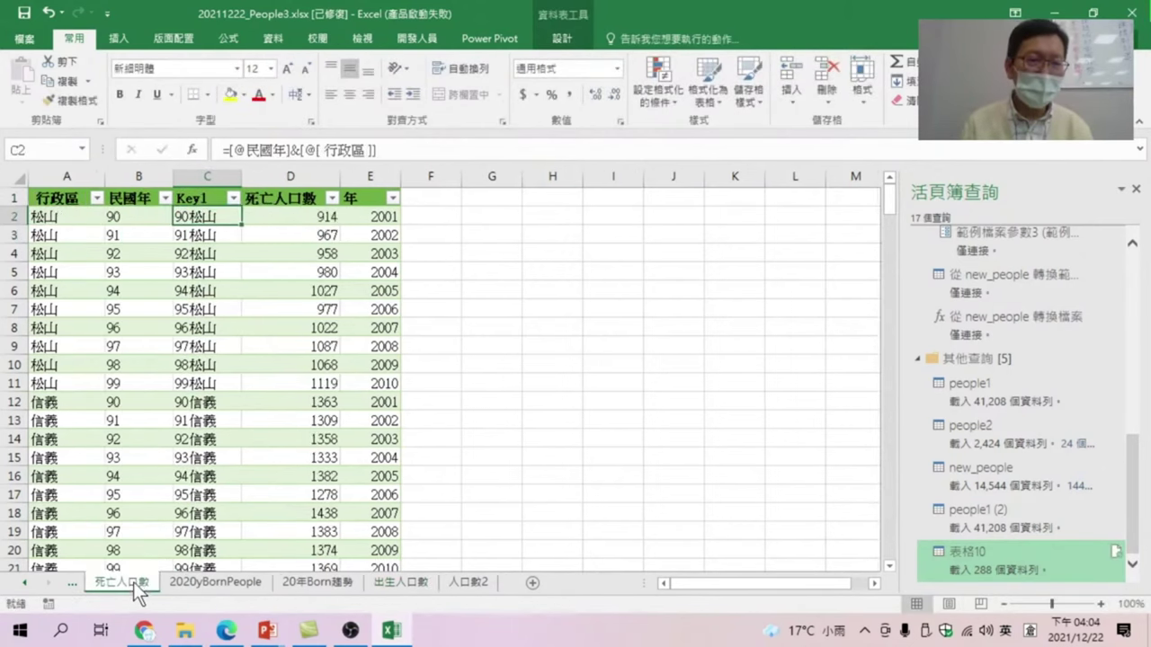
{"action": "mouse_move", "coordinate": [207, 198]}
{"action": "left_mouse_down"}
{"action": "mouse_move", "coordinate": [289, 459]}
{"action": "mouse_move", "coordinate": [274, 508]}
{"action": "left_mouse_up"}
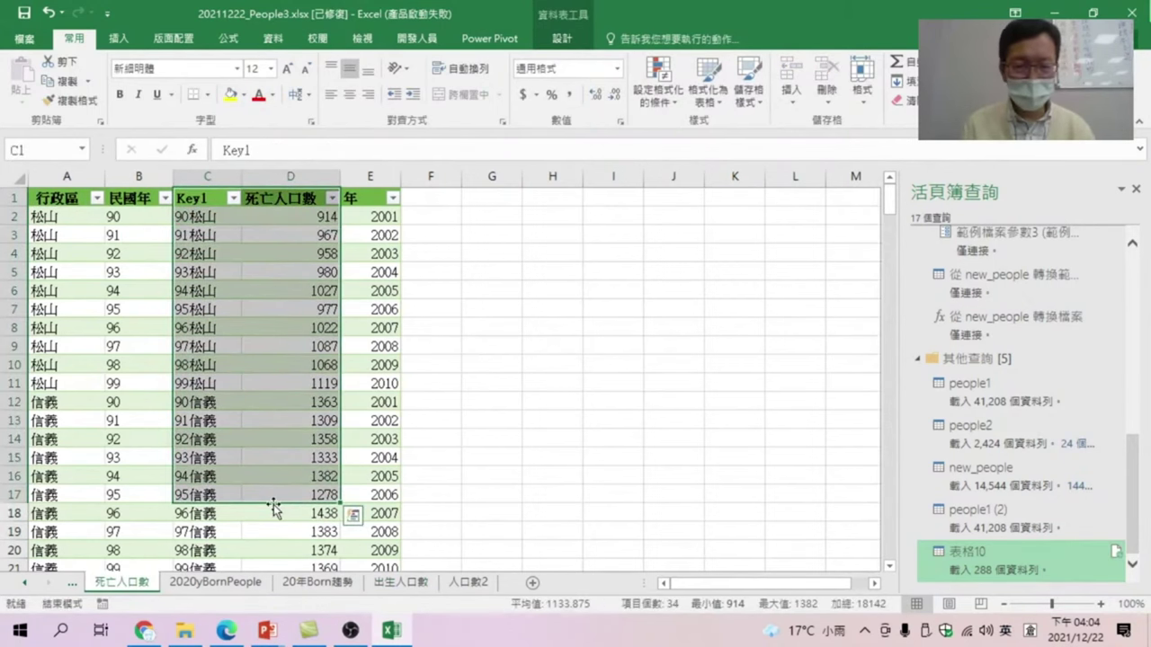
{"action": "key", "text": "ctrl+shift+Down"}
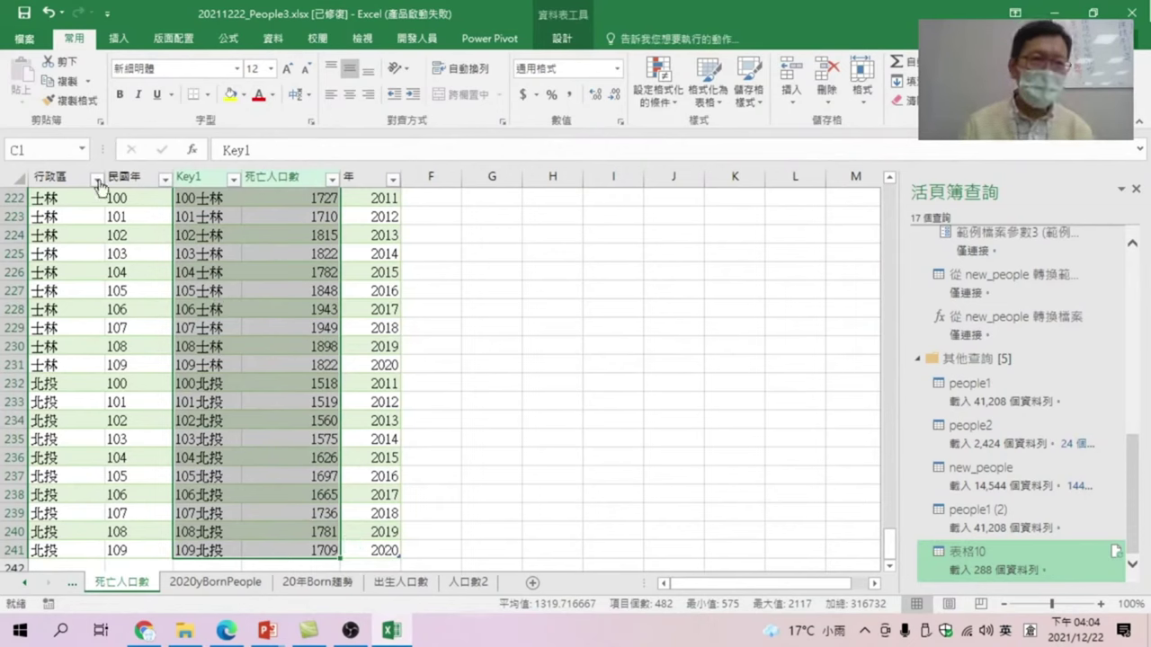
{"action": "left_click", "coordinate": [59, 147]}
{"action": "type", "text": "D"}
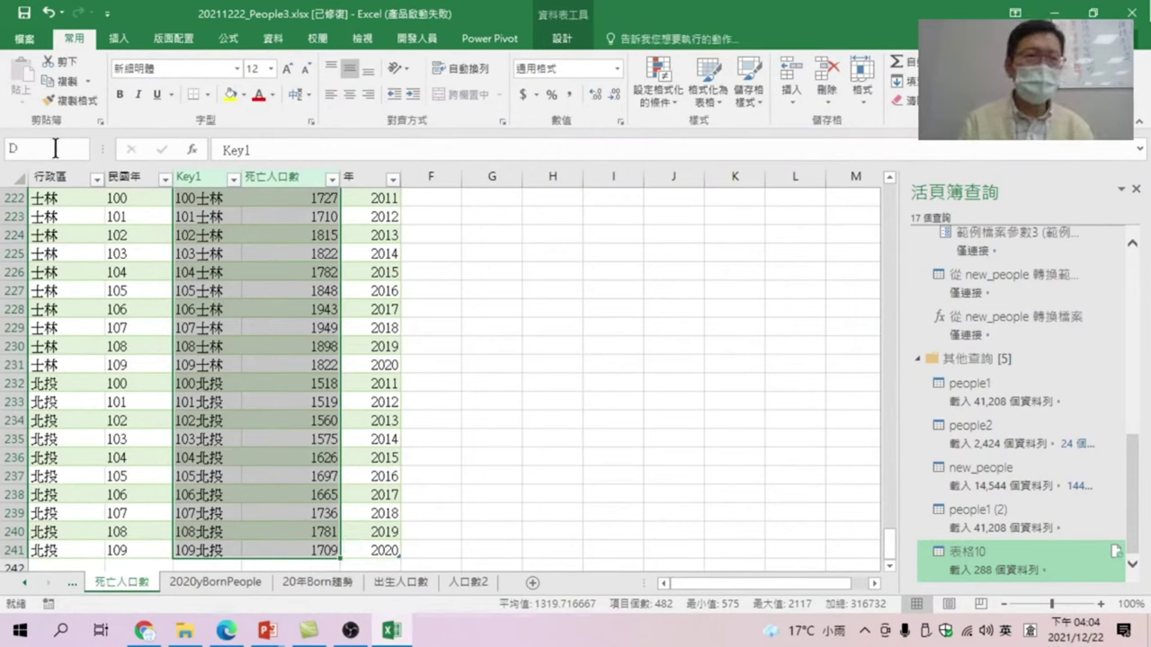
{"action": "type", "text": "eath"}
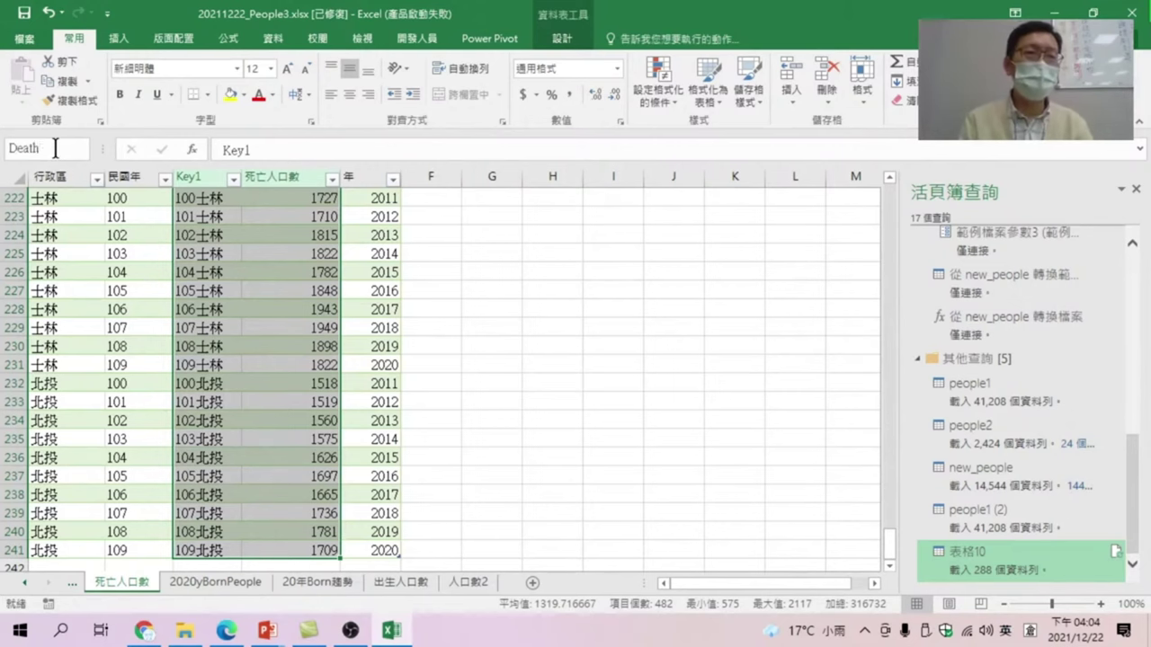
{"action": "type", "text": "People"}
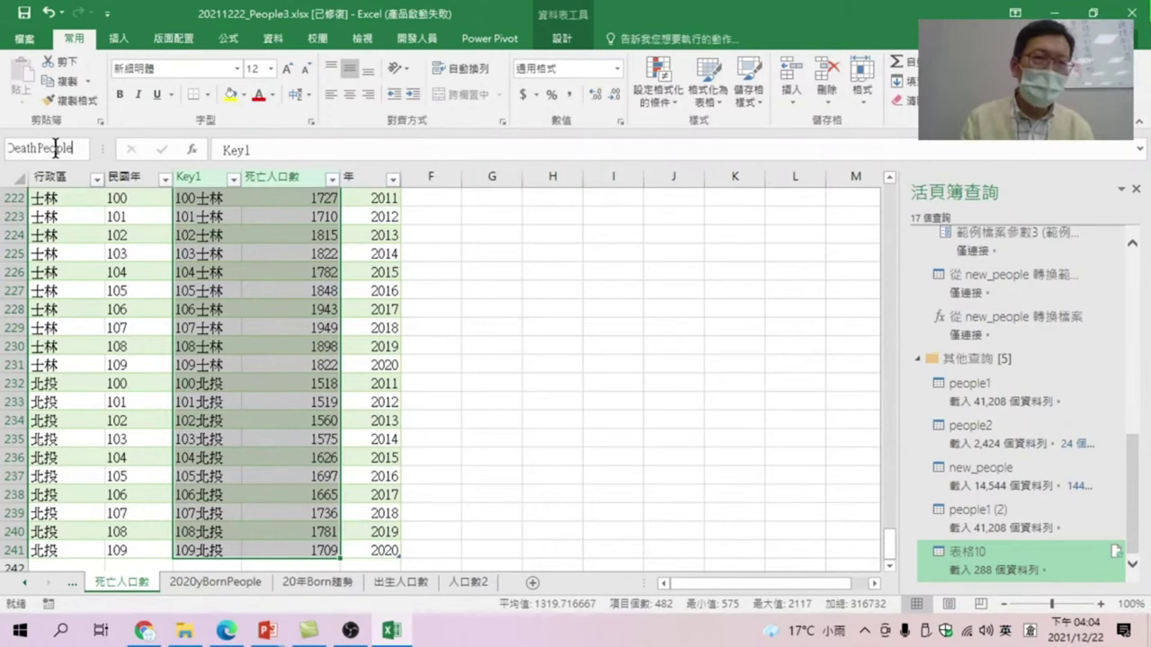
{"action": "key", "text": "Return"}
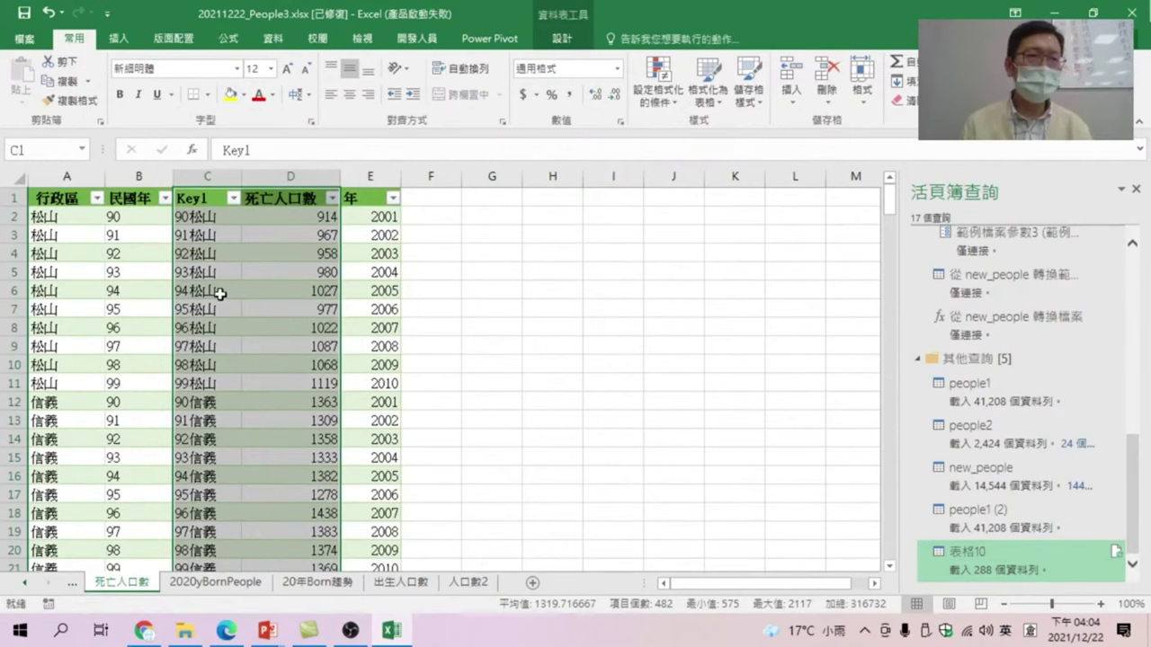
Sort the death table A to Z by Key1, review it, then open 出生人口數.
{"action": "left_click", "coordinate": [208, 232]}
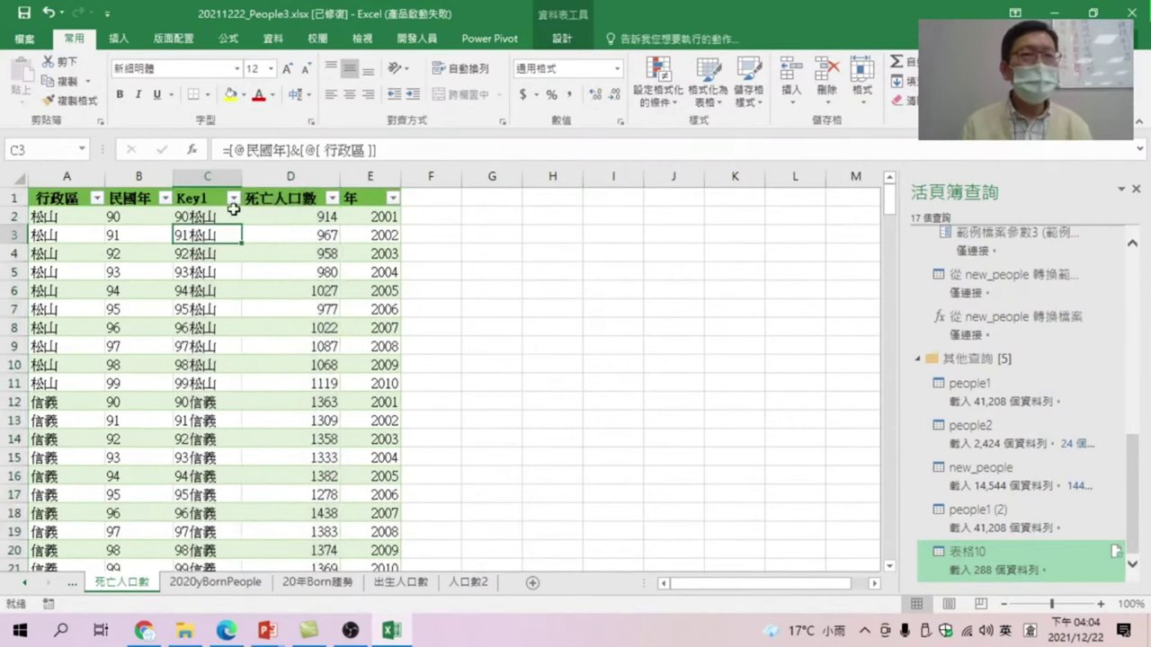
{"action": "left_click", "coordinate": [233, 197]}
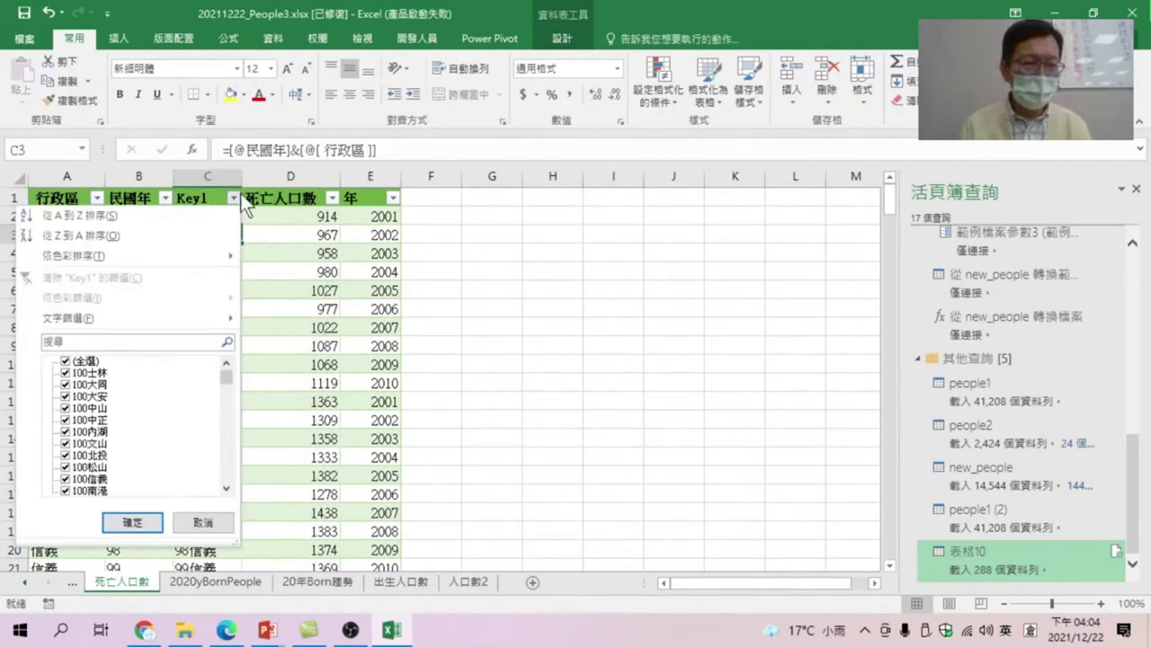
{"action": "left_click", "coordinate": [95, 215]}
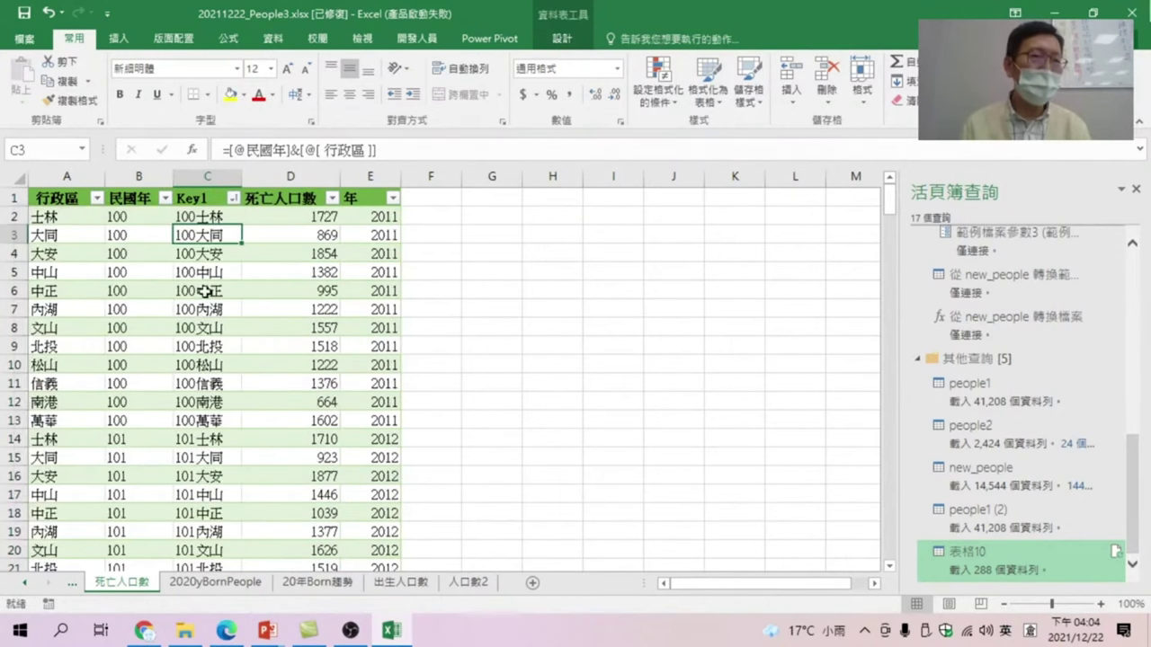
{"action": "scroll", "coordinate": [207, 359], "scroll_direction": "down", "scroll_amount": 11}
{"action": "scroll", "coordinate": [206, 458], "scroll_direction": "down", "scroll_amount": 12}
{"action": "scroll", "coordinate": [209, 490], "scroll_direction": "down", "scroll_amount": 12}
{"action": "scroll", "coordinate": [209, 513], "scroll_direction": "down", "scroll_amount": 11}
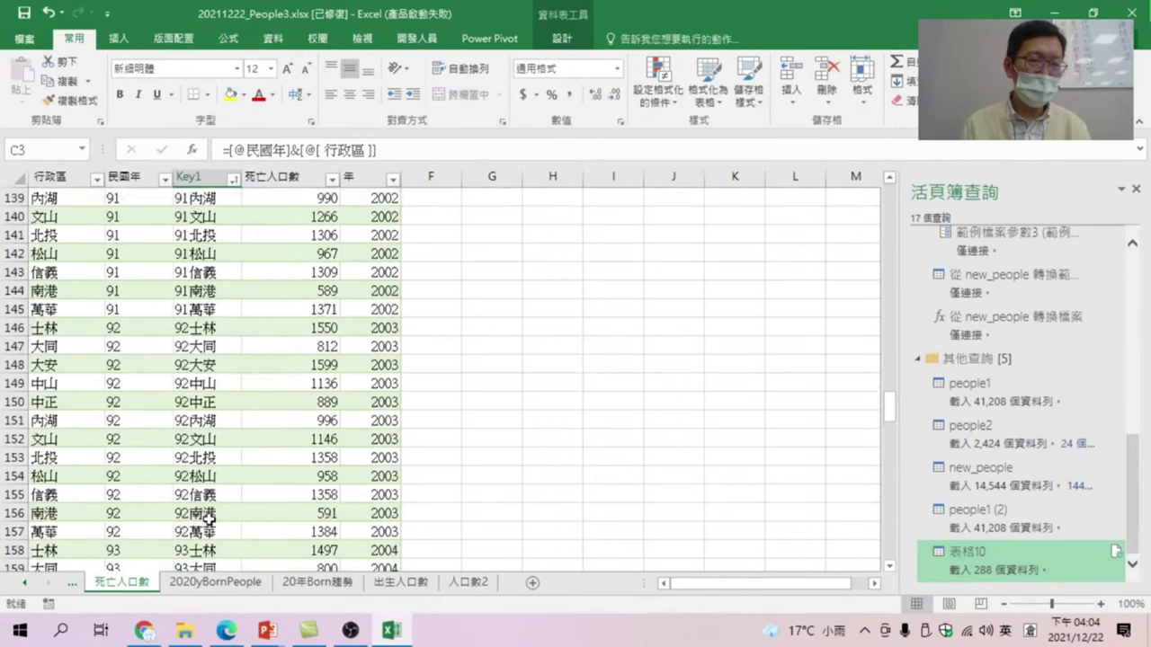
{"action": "scroll", "coordinate": [209, 518], "scroll_direction": "down", "scroll_amount": 7}
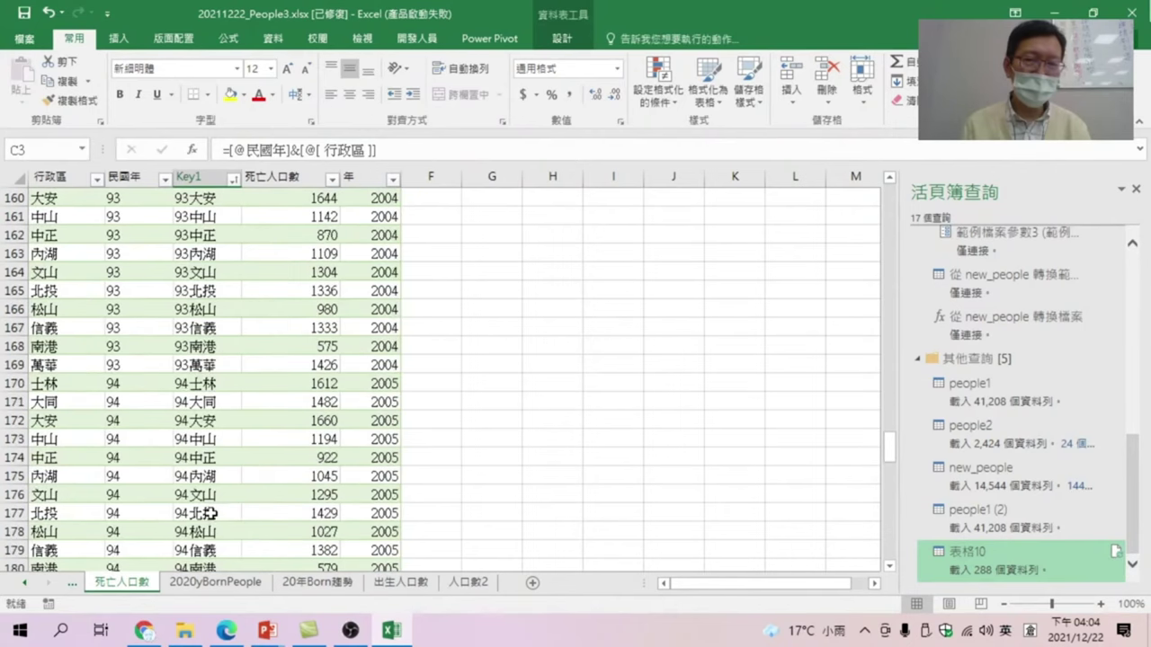
{"action": "left_click", "coordinate": [394, 583]}
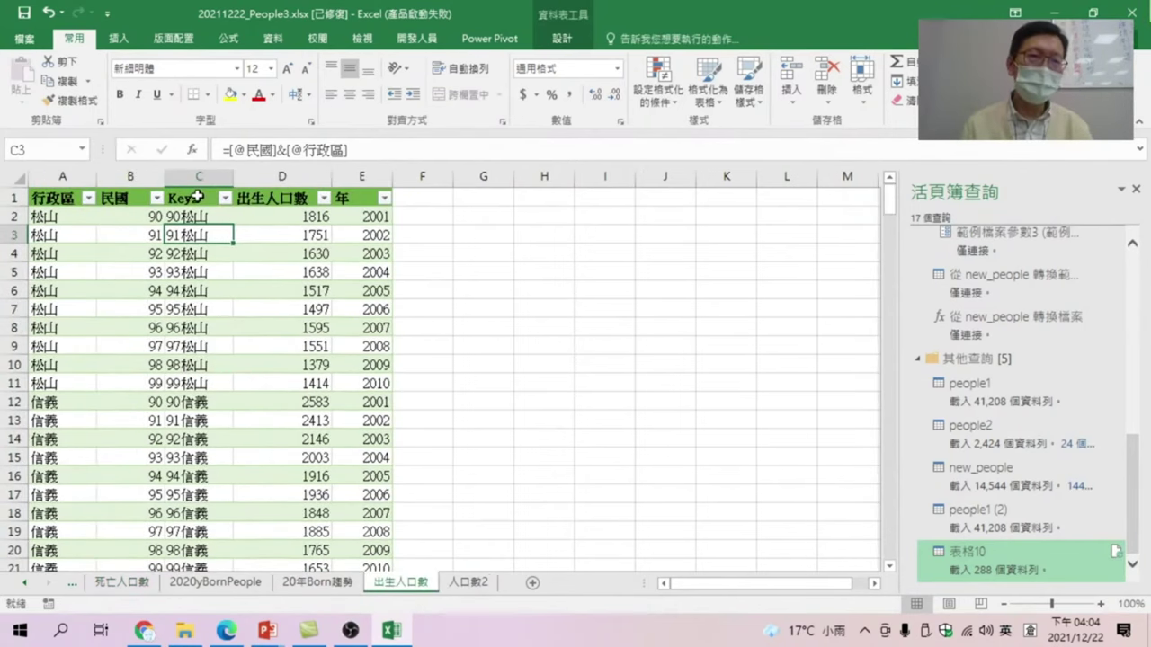
Name the Key2 and birth-count columns' range, down to the last row, BornPeople.
{"action": "left_click_drag", "start_coordinate": [189, 198], "coordinate": [286, 420]}
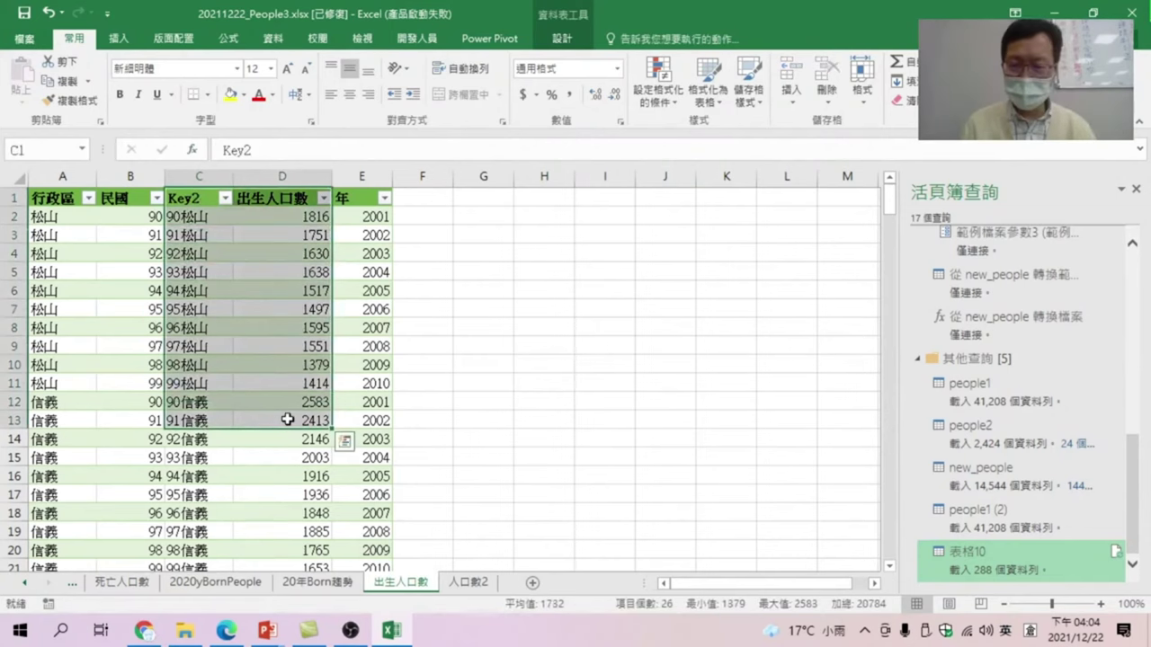
{"action": "key", "text": "ctrl+shift+Down"}
{"action": "left_click", "coordinate": [59, 145]}
{"action": "type", "text": "BornPe"}
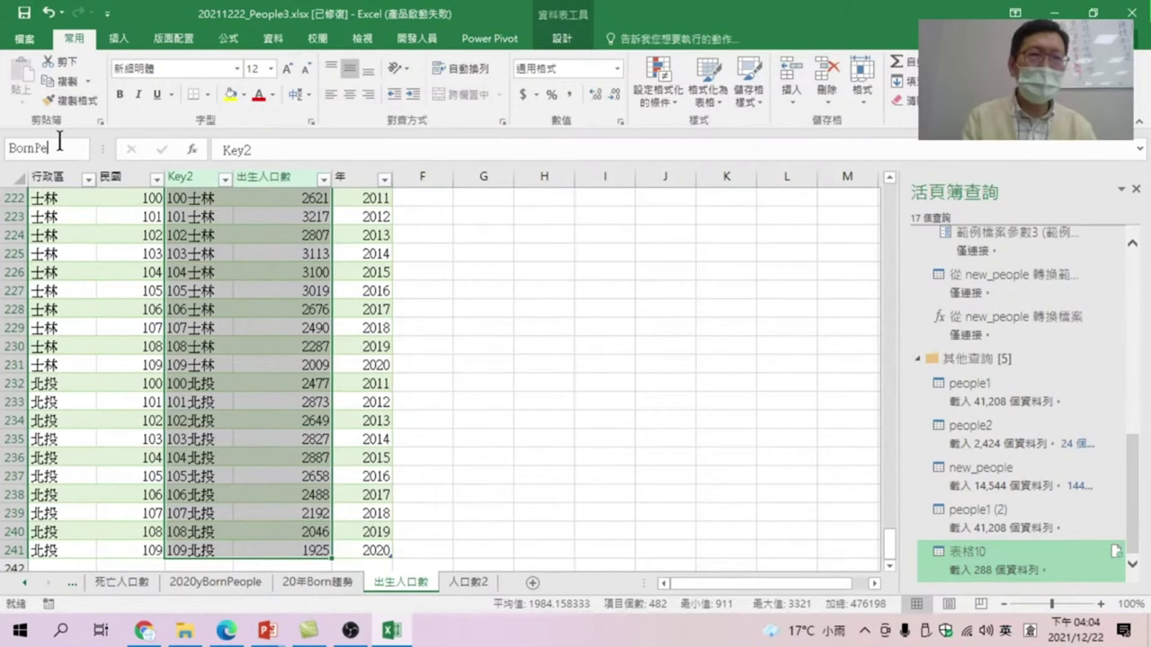
{"action": "type", "text": "ople"}
{"action": "key", "text": "Return"}
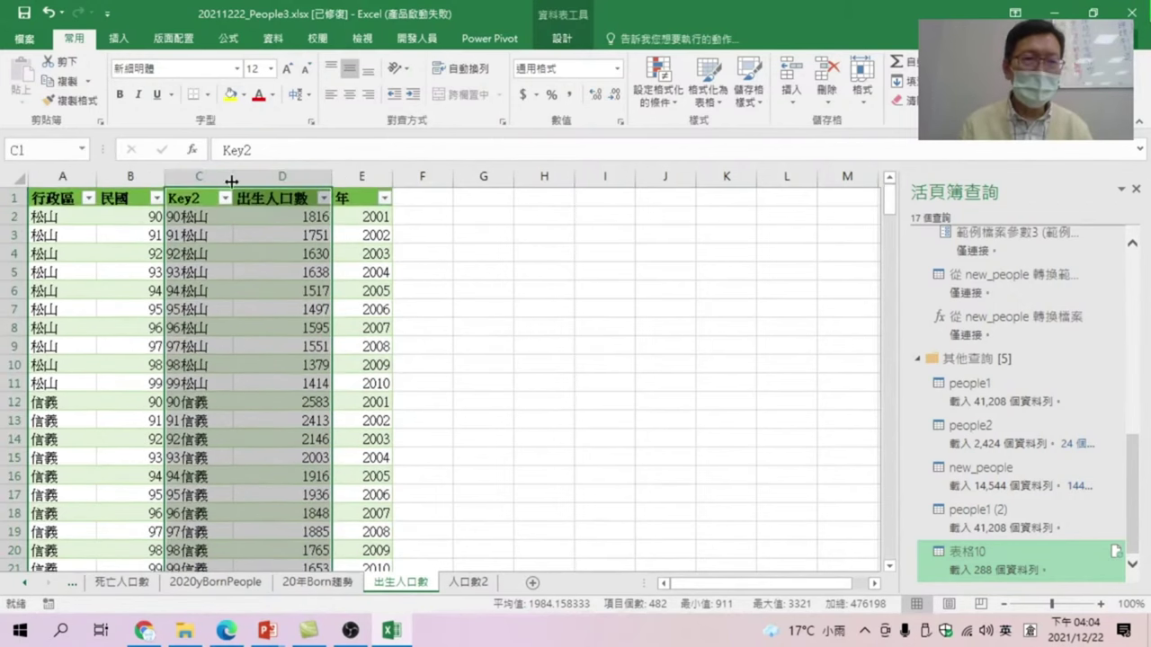
Sort the birth table by Key2 from A to Z.
{"action": "left_click", "coordinate": [202, 219]}
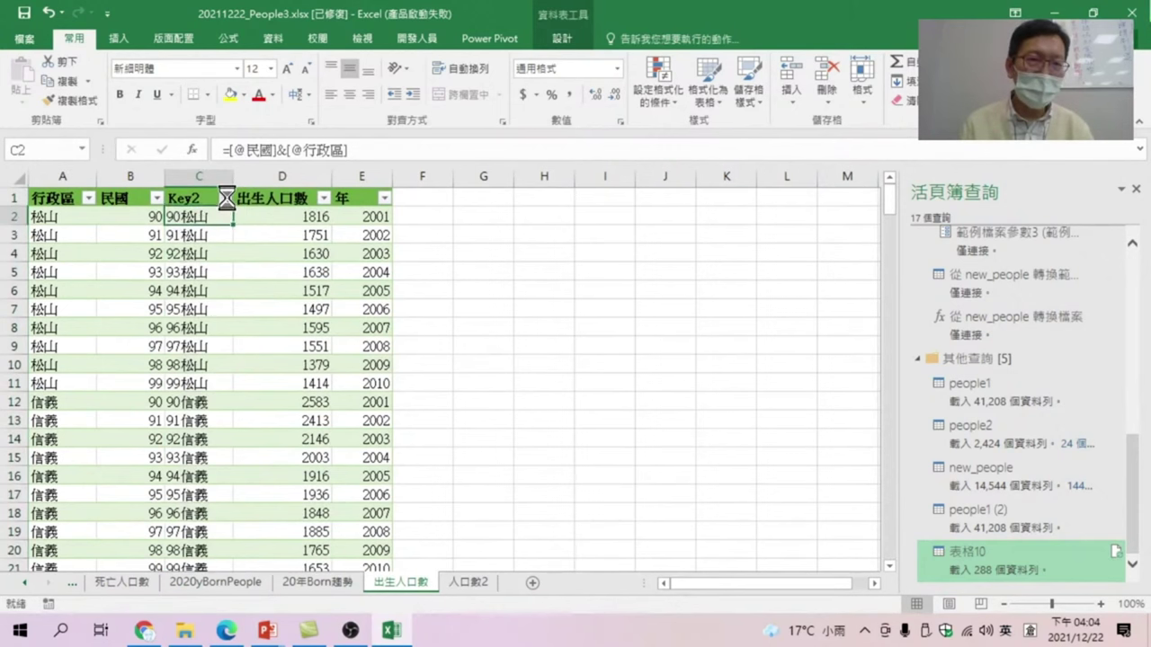
{"action": "left_click", "coordinate": [225, 198]}
{"action": "key", "text": "Escape"}
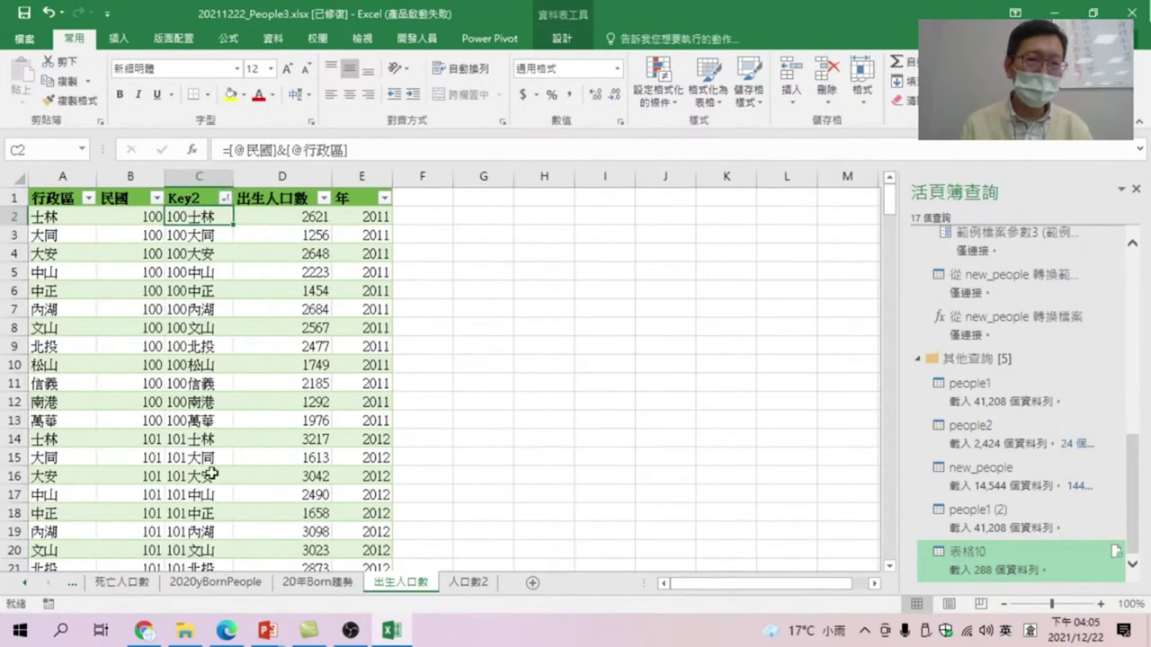
On the 人口數2 sheet, rename the table's 欄1 column header to Key.
{"action": "left_click", "coordinate": [476, 581]}
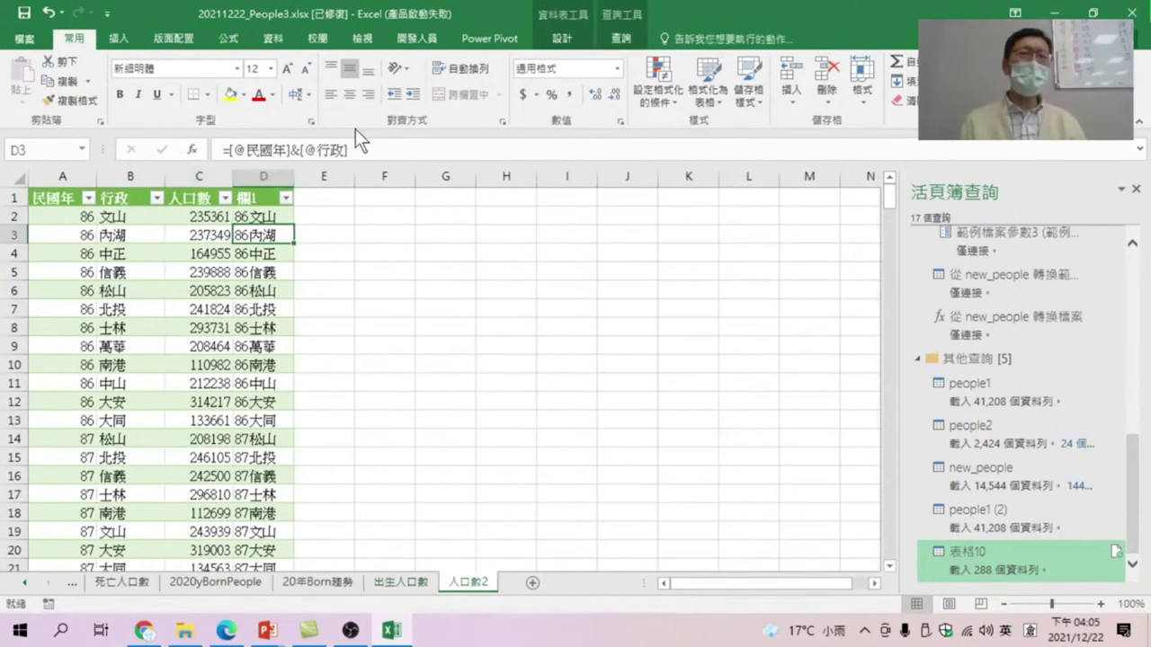
{"action": "left_click", "coordinate": [322, 199]}
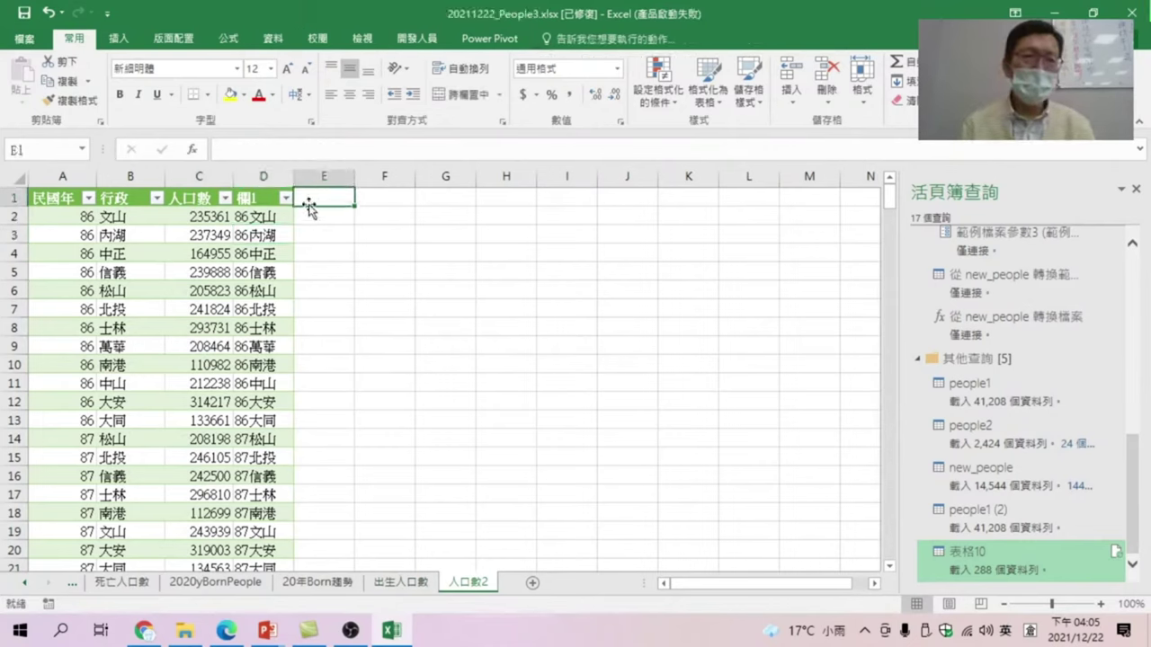
{"action": "left_click", "coordinate": [256, 196]}
{"action": "type", "text": "Key"}
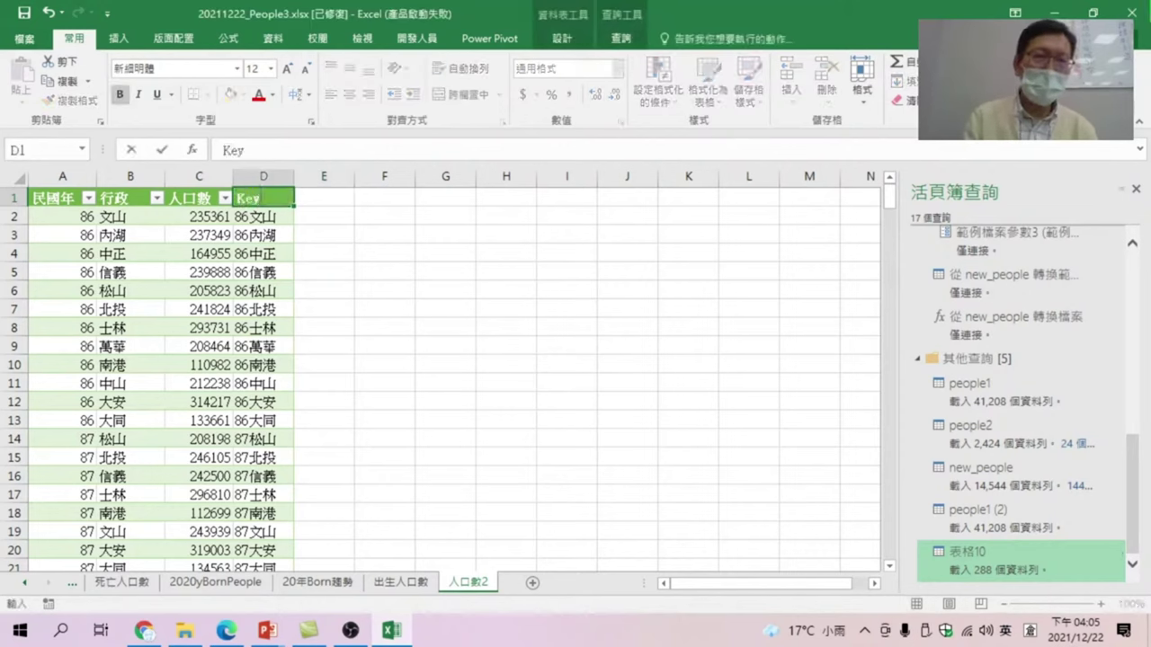
{"action": "key", "text": "Return"}
Add a new table column headed 出生人口數 beside Key.
{"action": "left_click", "coordinate": [322, 205]}
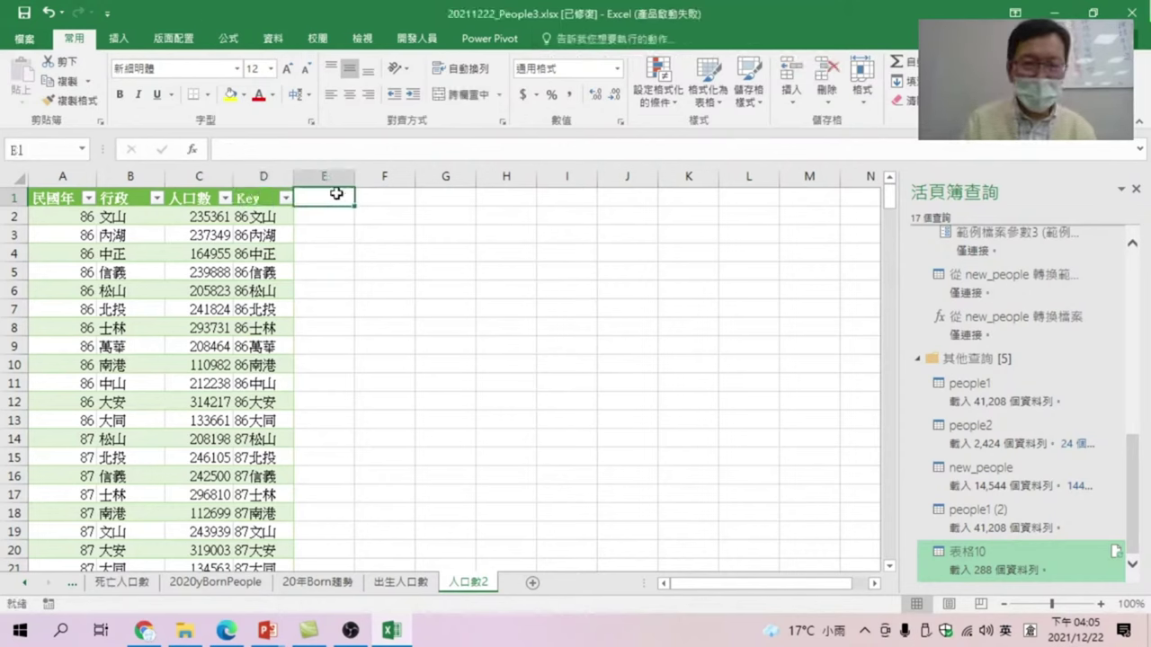
{"action": "type", "text": "uu出生"}
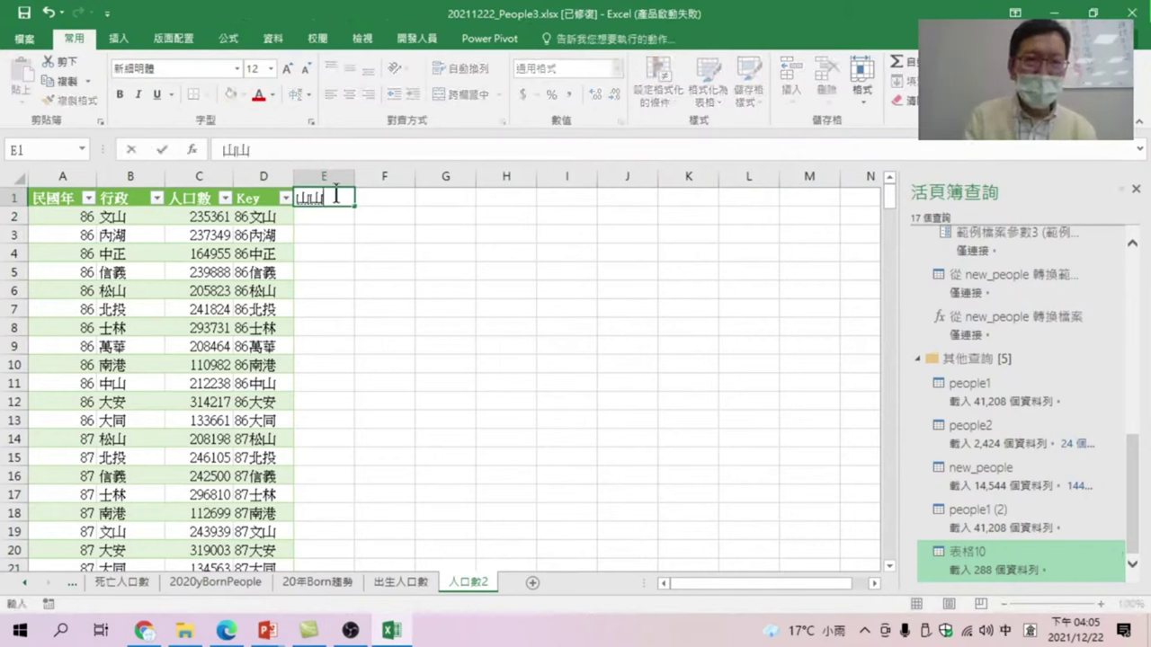
{"action": "type", "text": "人口數"}
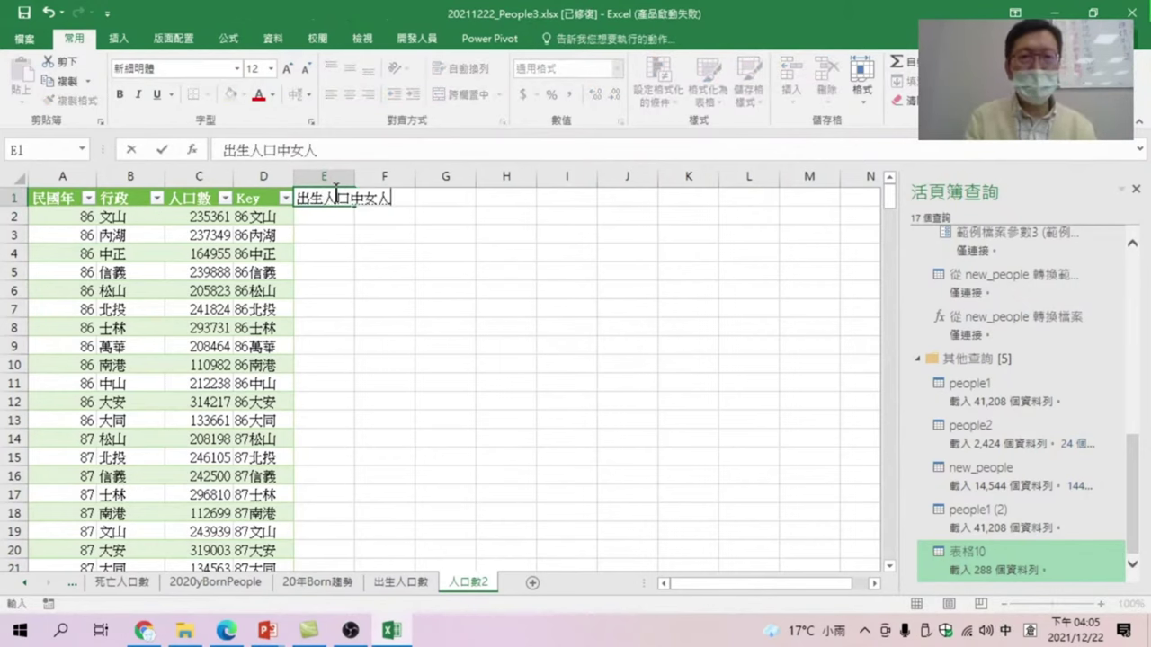
{"action": "key", "text": "Down"}
{"action": "key", "text": "Escape"}
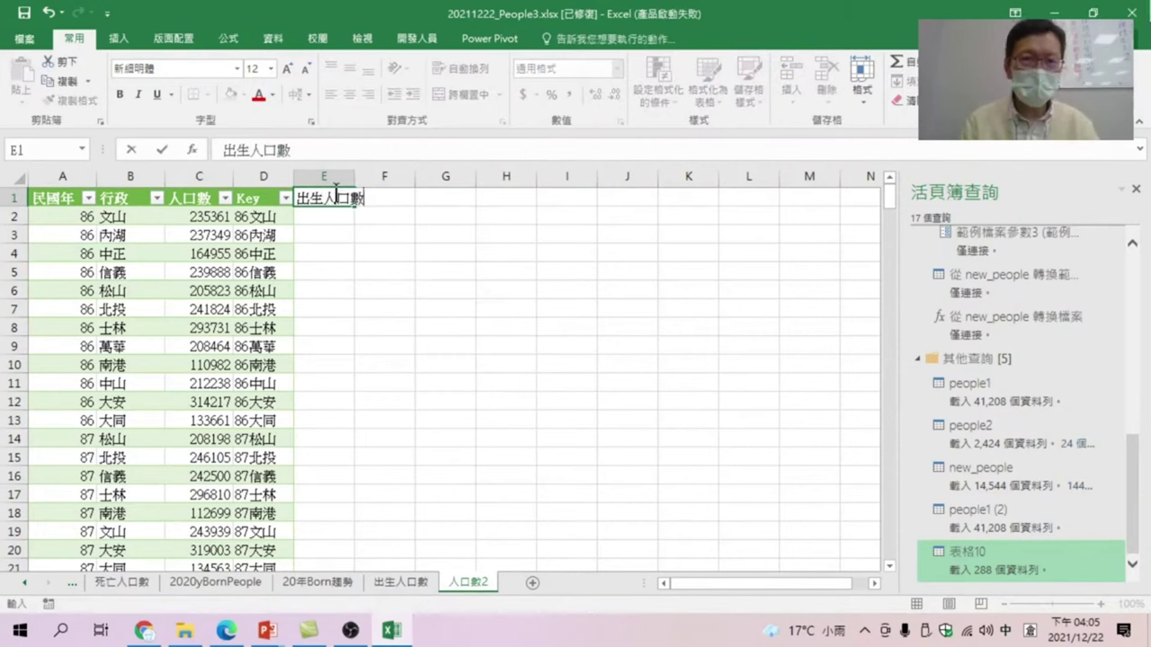
{"action": "key", "text": "Return"}
{"action": "type", "text": "="}
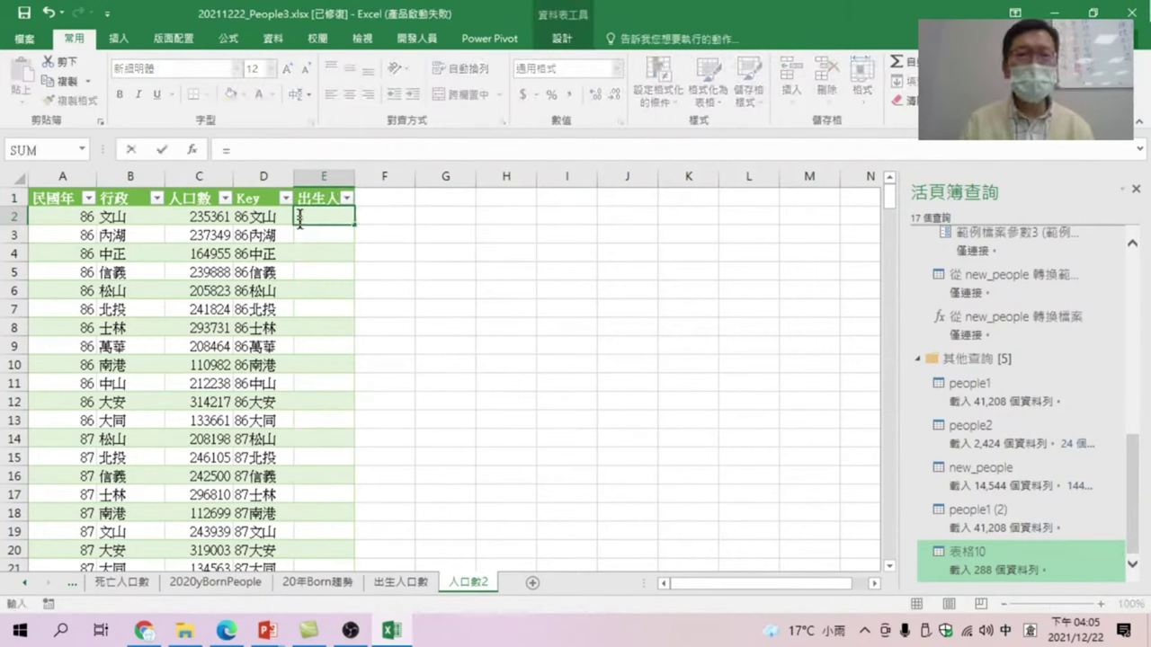
{"action": "type", "text": "v"}
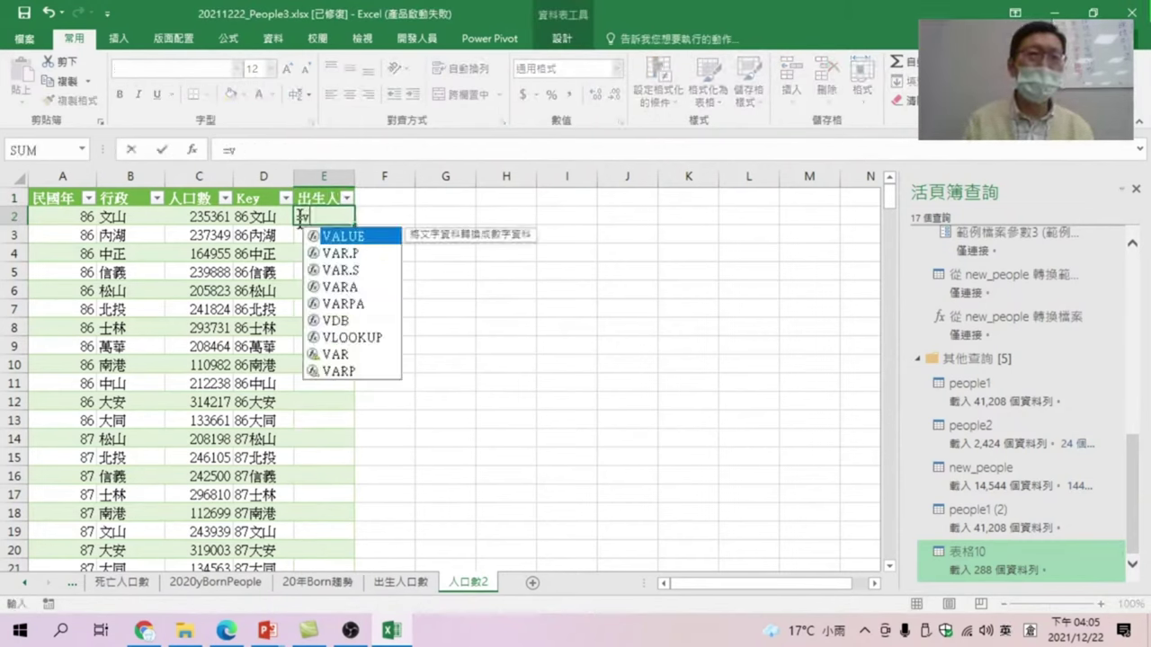
{"action": "type", "text": "lookup"}
{"action": "key", "text": "Tab"}
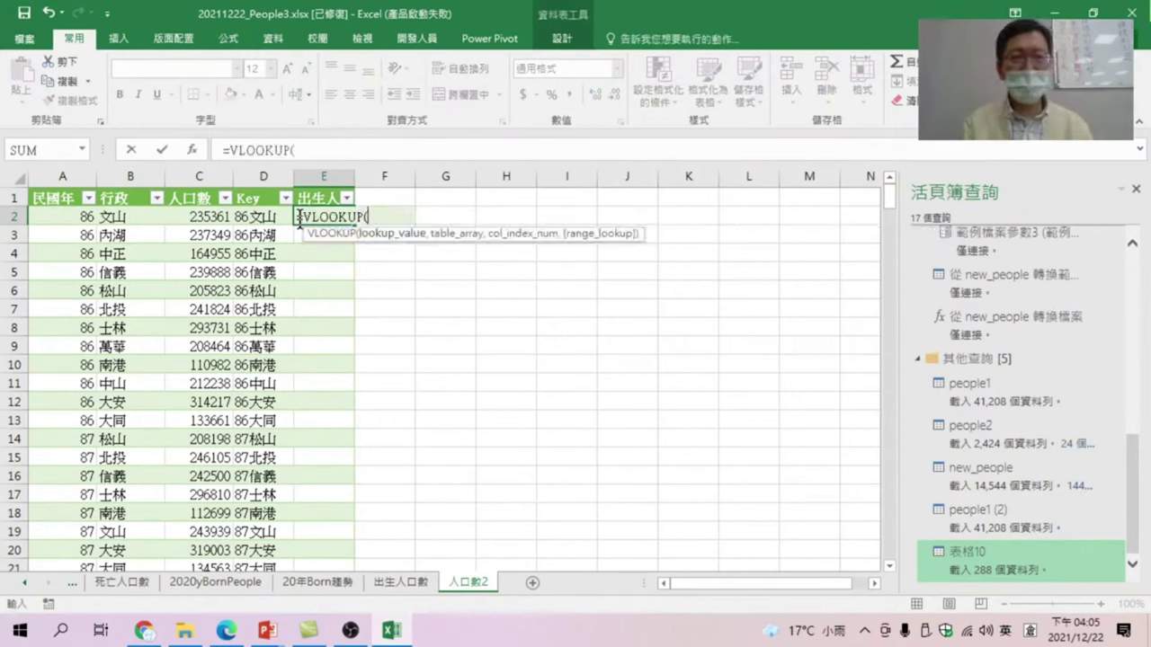
{"action": "left_click", "coordinate": [258, 217]}
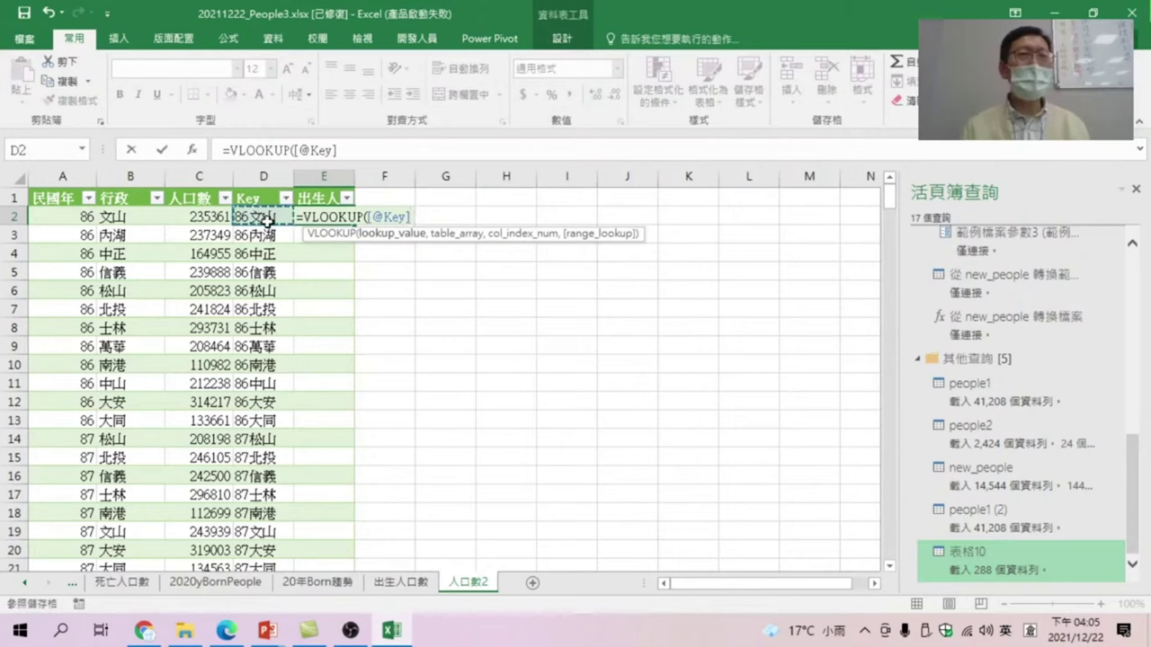
{"action": "type", "text": ","}
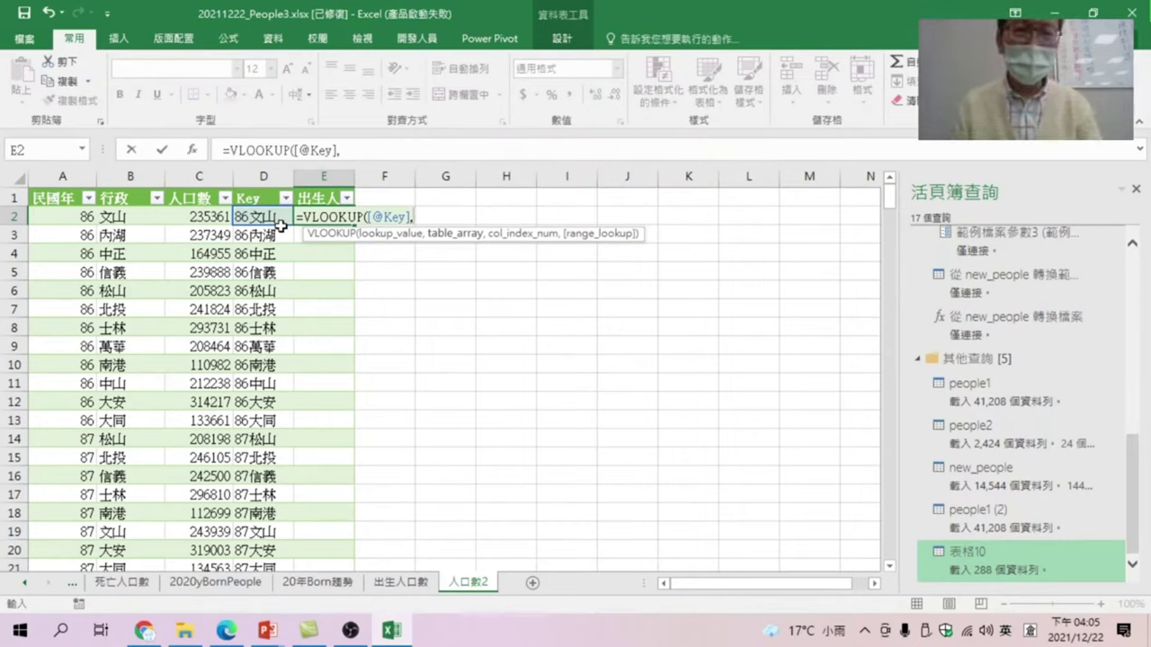
{"action": "type", "text": "B"}
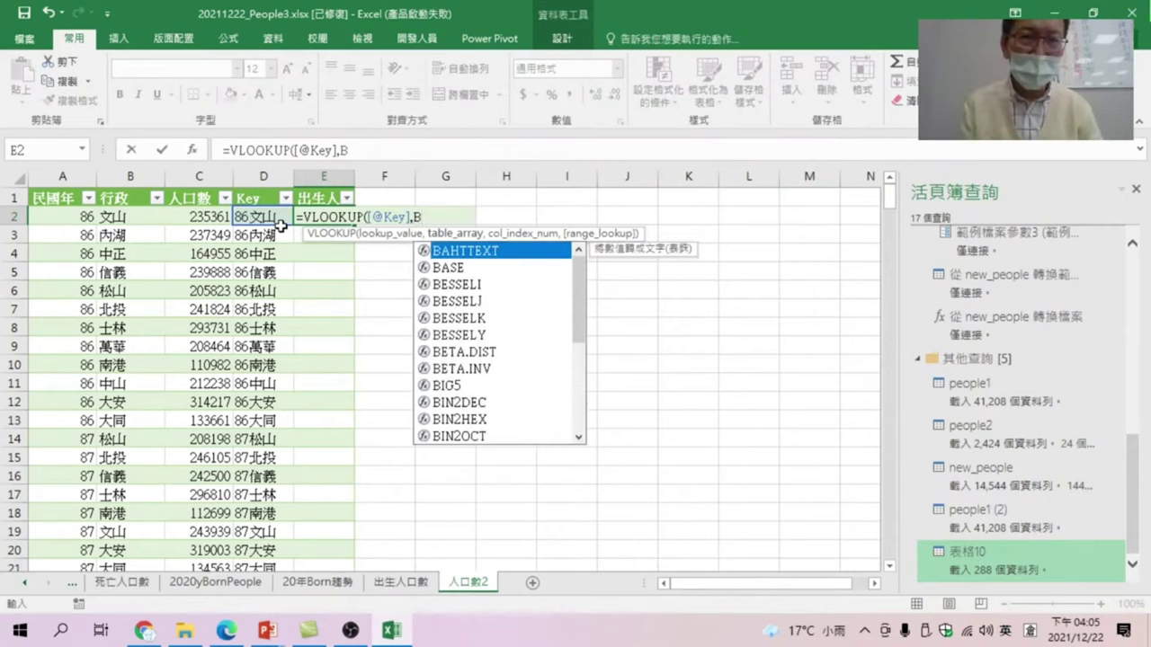
{"action": "type", "text": "or"}
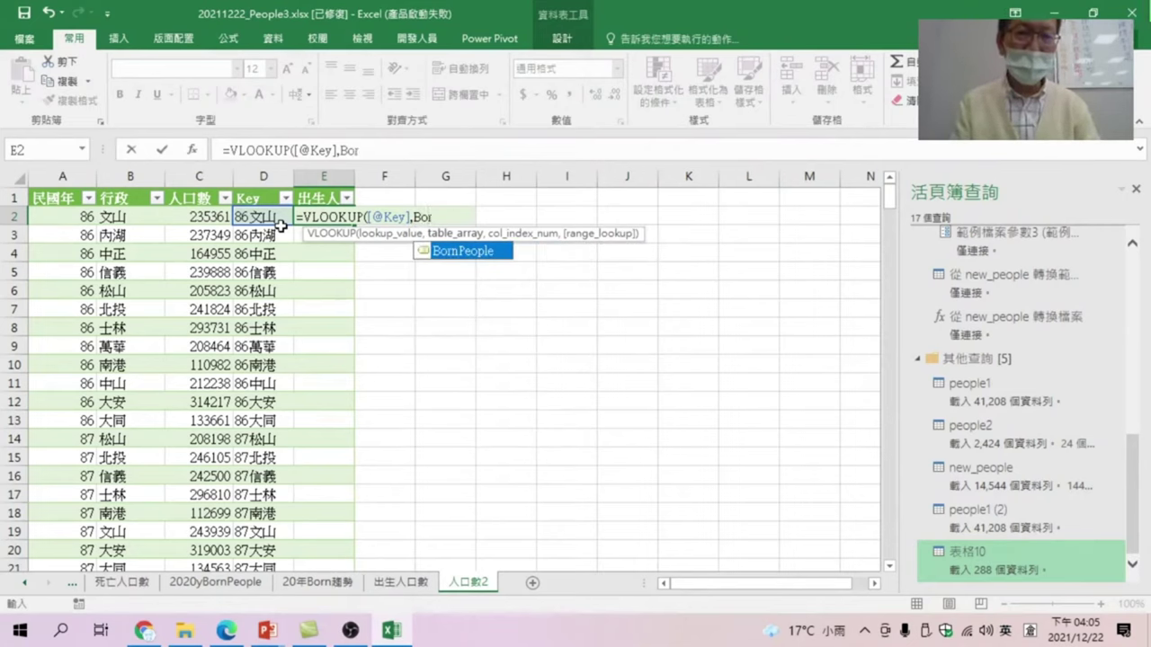
{"action": "key", "text": "Tab"}
{"action": "type", "text": ","}
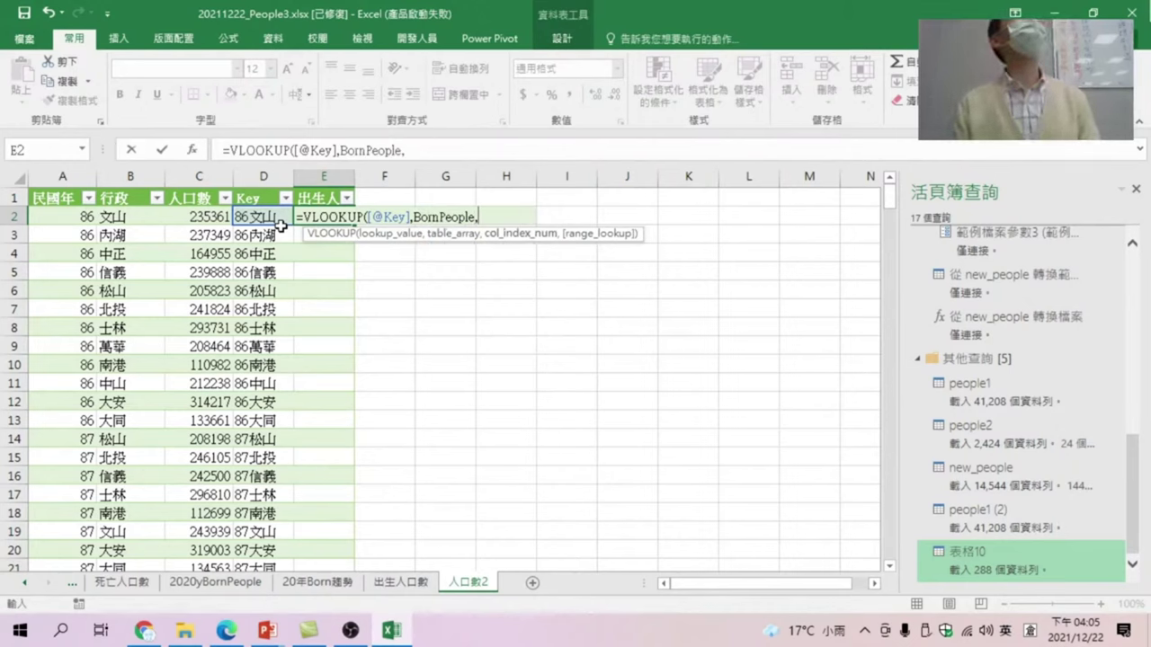
{"action": "type", "text": "2,"}
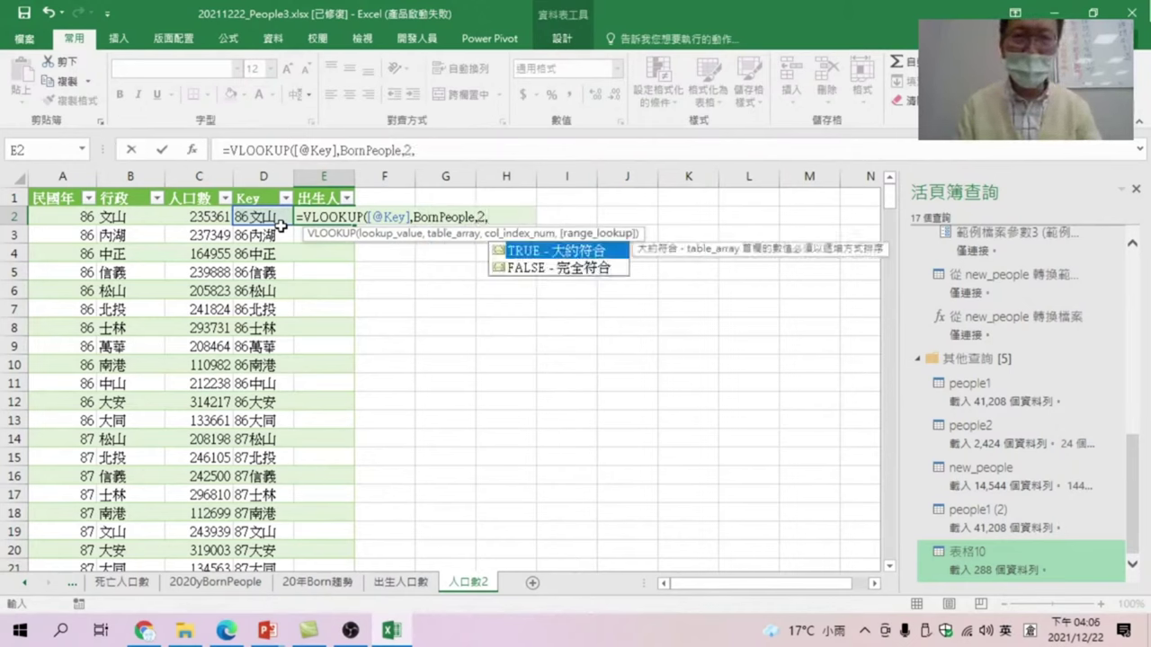
{"action": "key", "text": "Down"}
{"action": "key", "text": "Tab"}
{"action": "key", "text": "Return"}
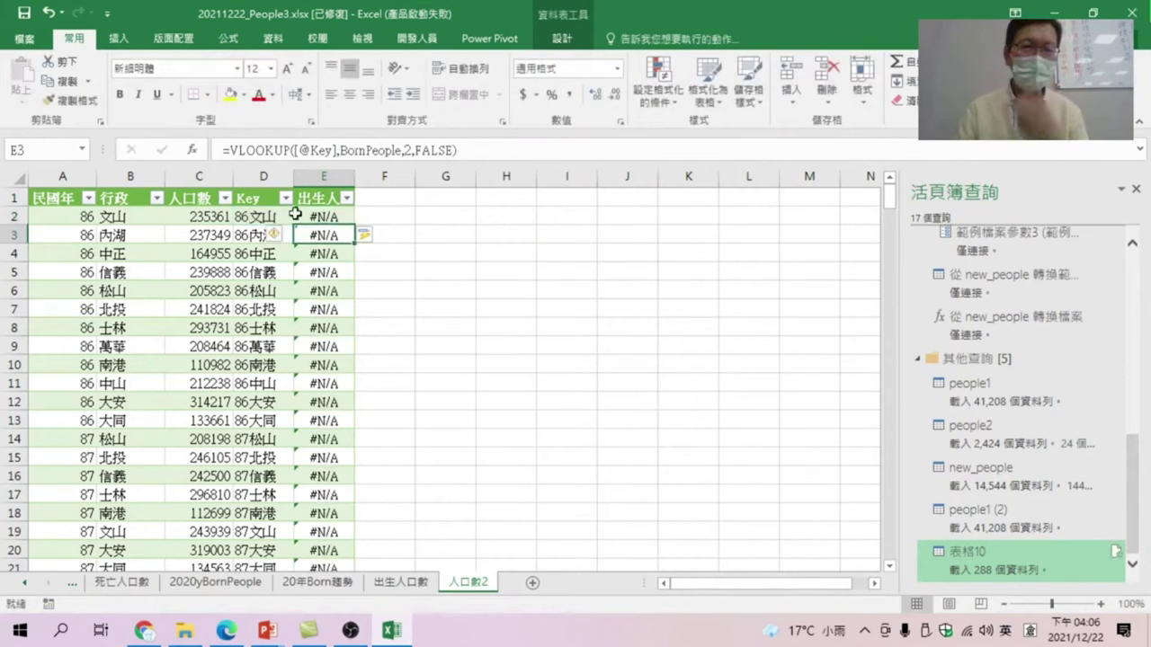
{"action": "left_click", "coordinate": [330, 217]}
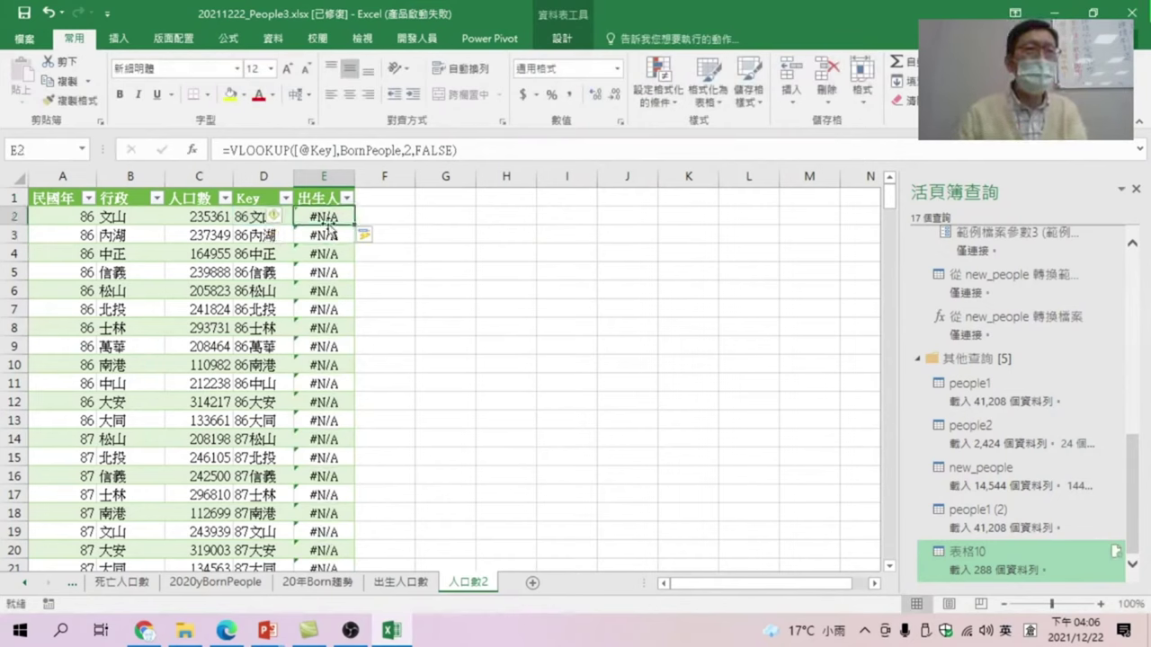
{"action": "left_click", "coordinate": [227, 150]}
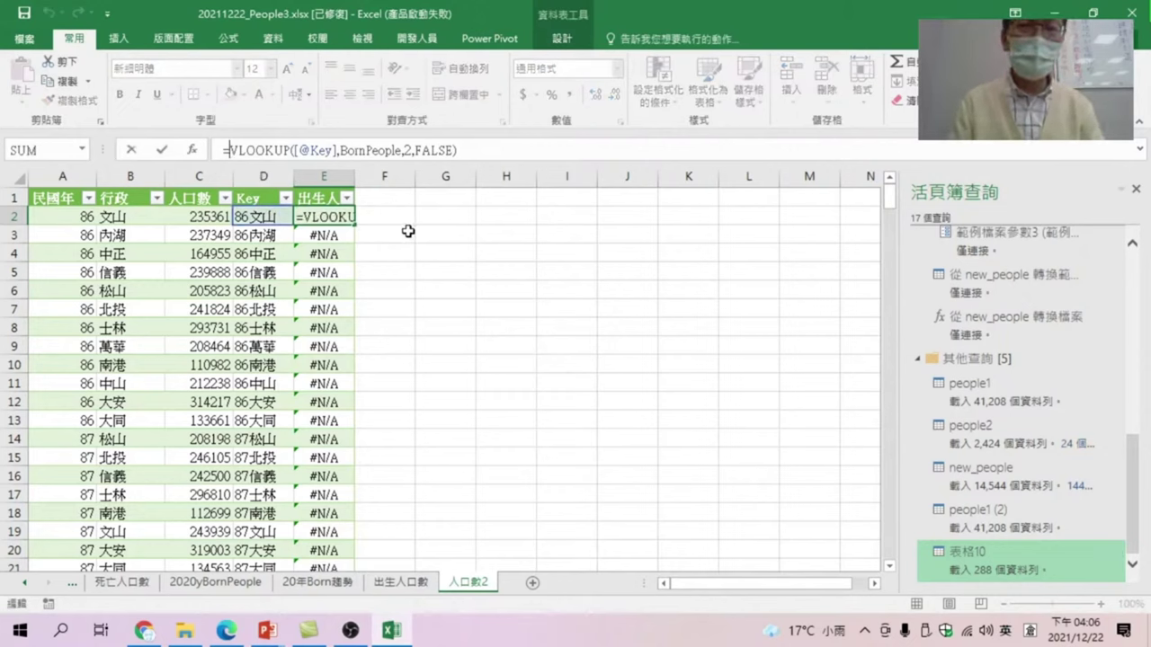
{"action": "type", "text": "if"}
{"action": "key", "text": "Down"}
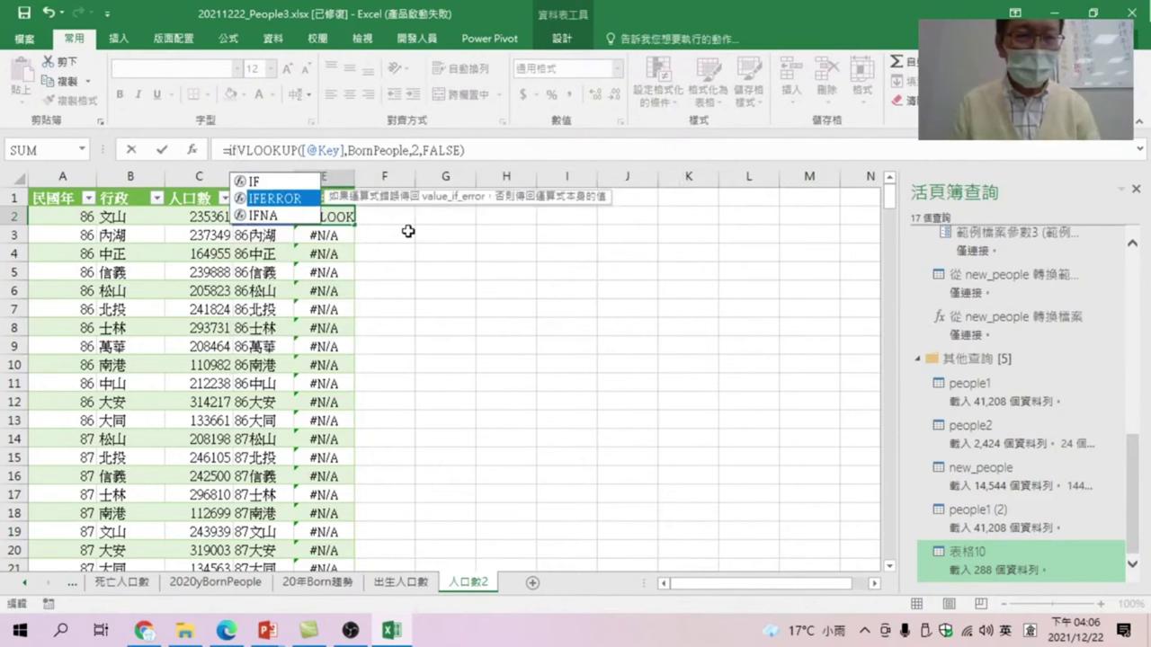
{"action": "key", "text": "Tab"}
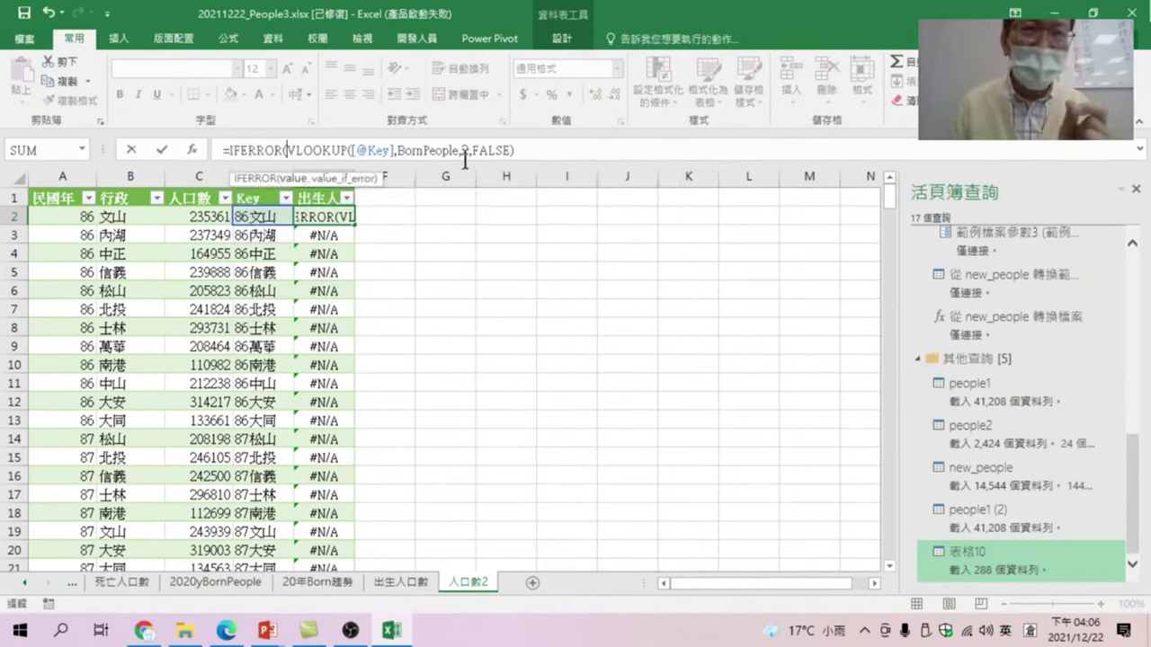
{"action": "left_click", "coordinate": [546, 150]}
{"action": "type", "text": ","}
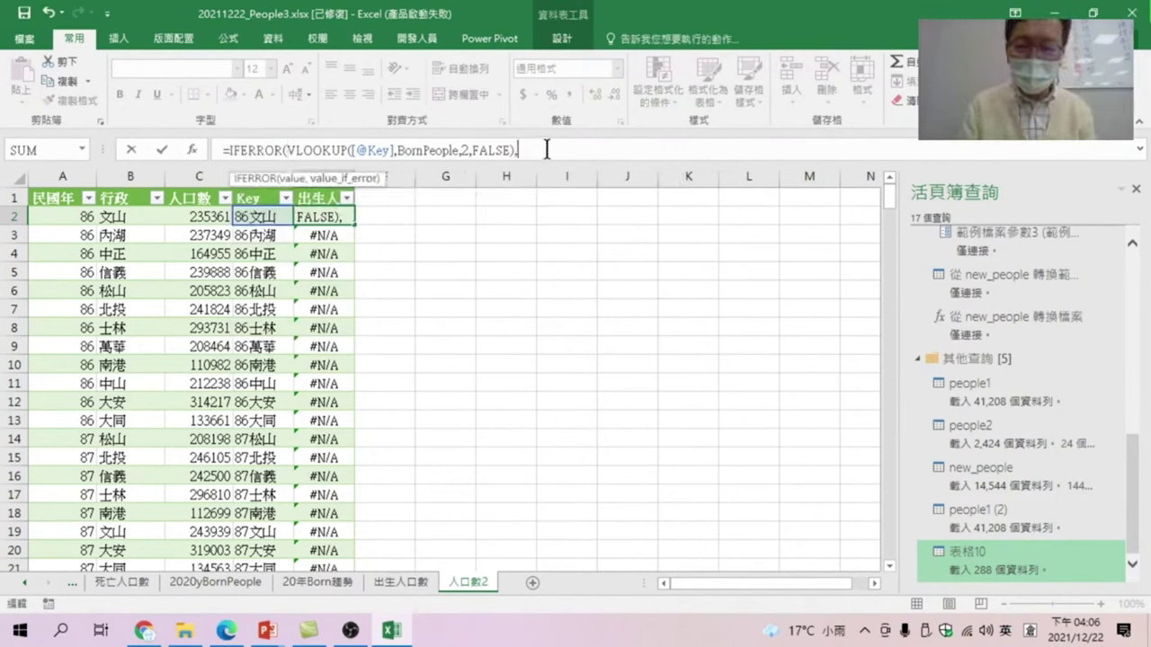
{"action": "type", "text": "\"\")"}
{"action": "key", "text": "Return"}
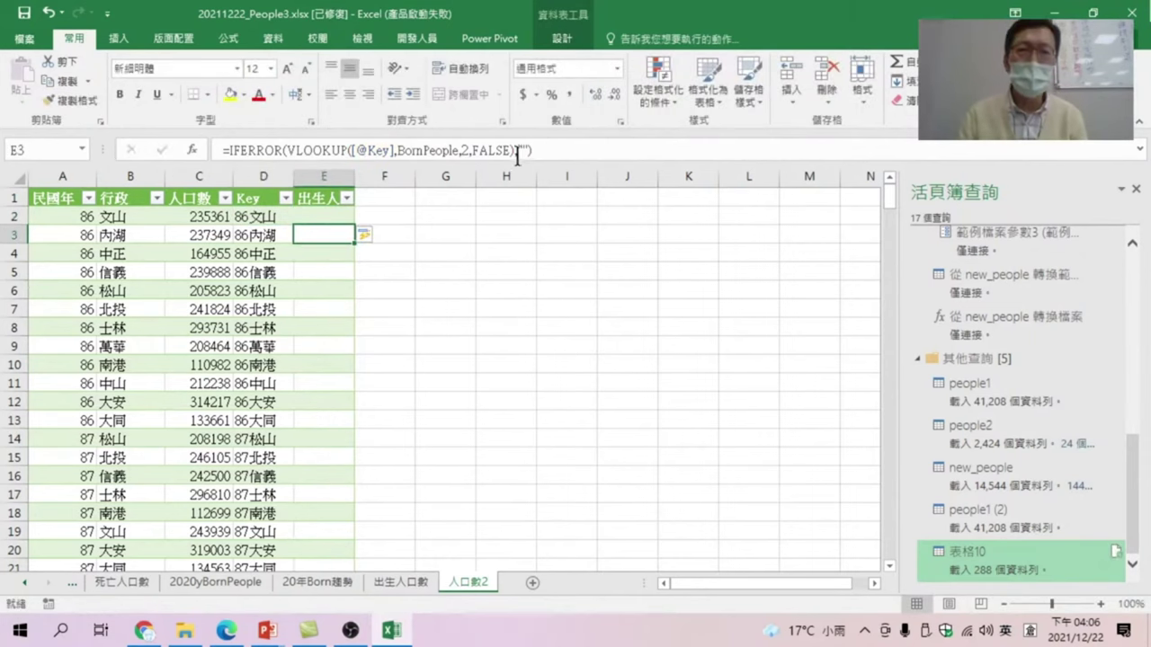
Scroll the table to confirm birth counts appear from year 90, e.g. 1816 for 90松山.
{"action": "left_click", "coordinate": [382, 200]}
{"action": "scroll", "coordinate": [333, 360], "scroll_direction": "down", "scroll_amount": 5}
{"action": "scroll", "coordinate": [314, 341], "scroll_direction": "down", "scroll_amount": 7}
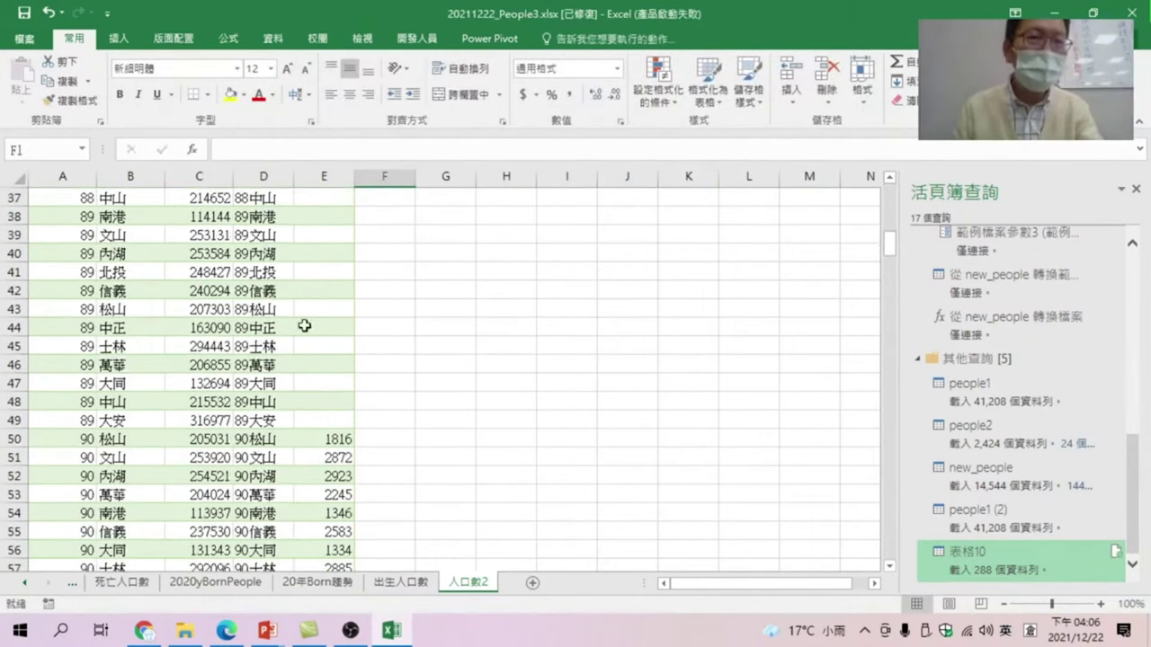
{"action": "scroll", "coordinate": [303, 328], "scroll_direction": "up", "scroll_amount": 8}
{"action": "scroll", "coordinate": [301, 331], "scroll_direction": "down", "scroll_amount": 9}
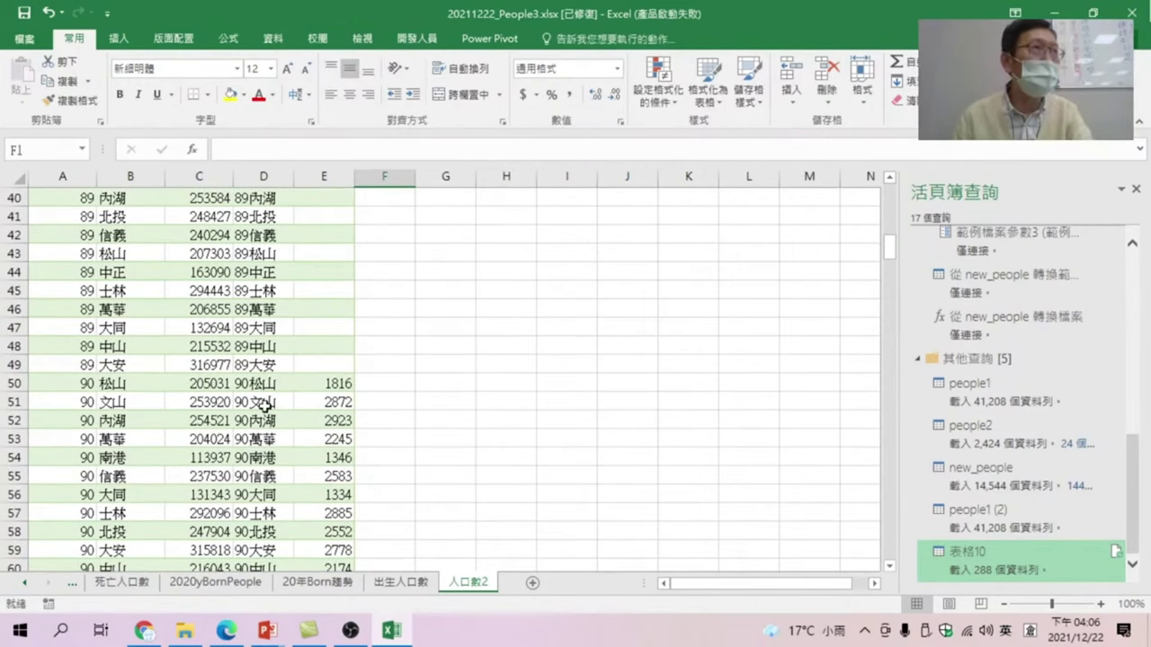
{"action": "scroll", "coordinate": [327, 384], "scroll_direction": "up", "scroll_amount": 13}
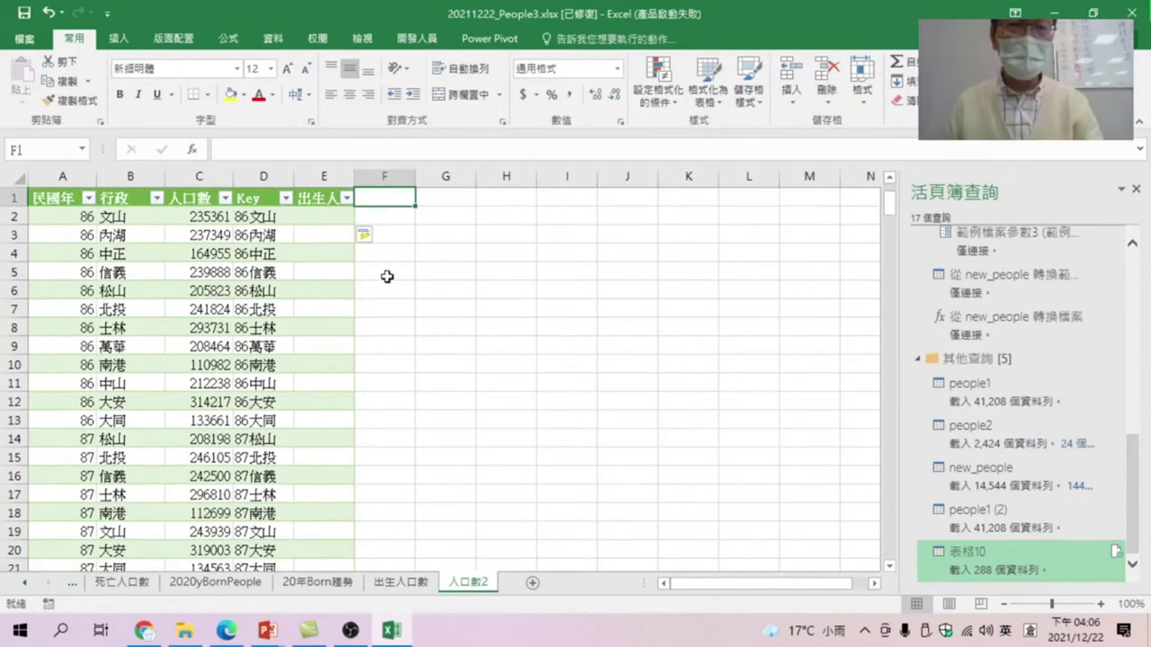
Add a death-count header in F1 and copy the lookup formula from E2.
{"action": "type", "text": "m"}
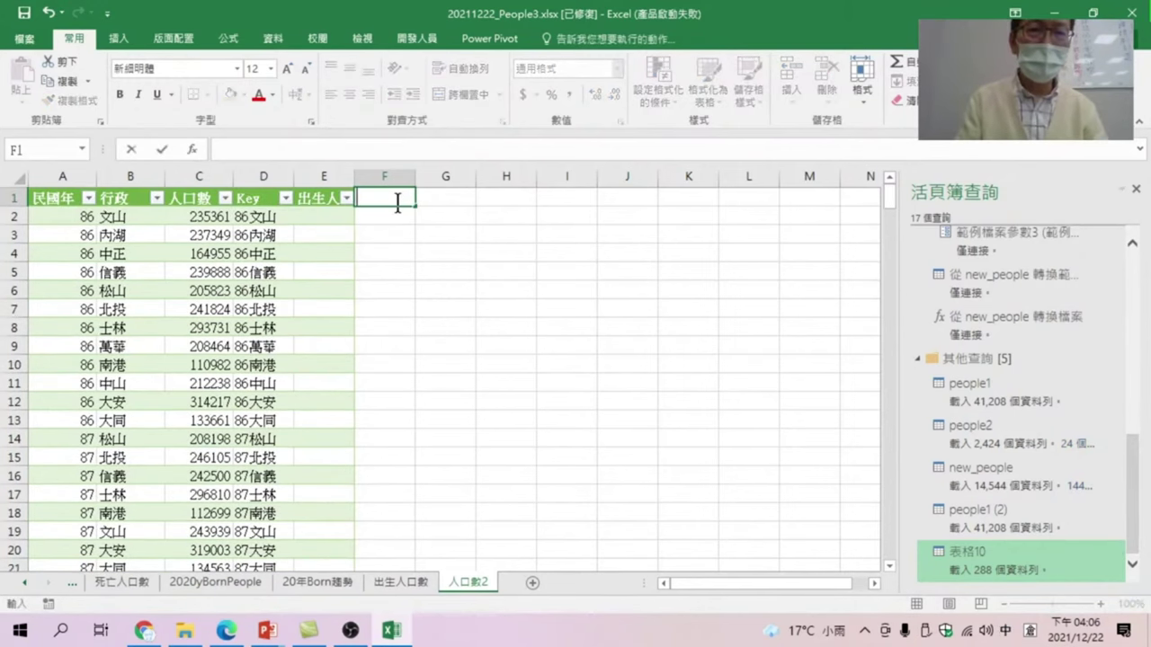
{"action": "type", "text": "死亡人口中女人"}
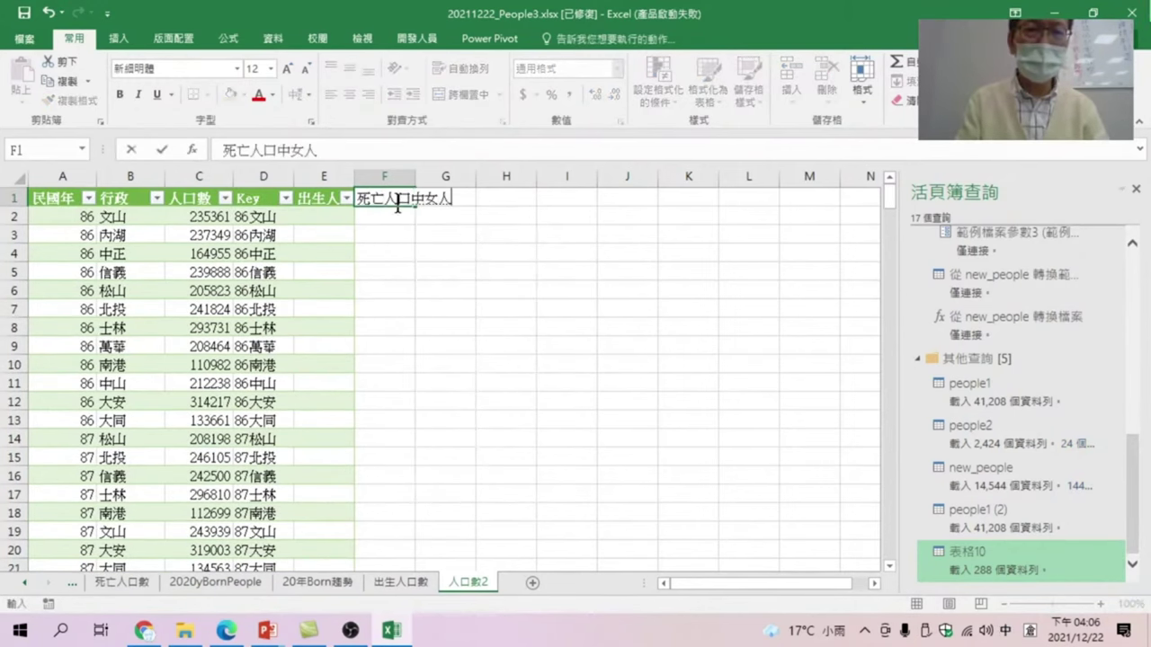
{"action": "key", "text": "Return"}
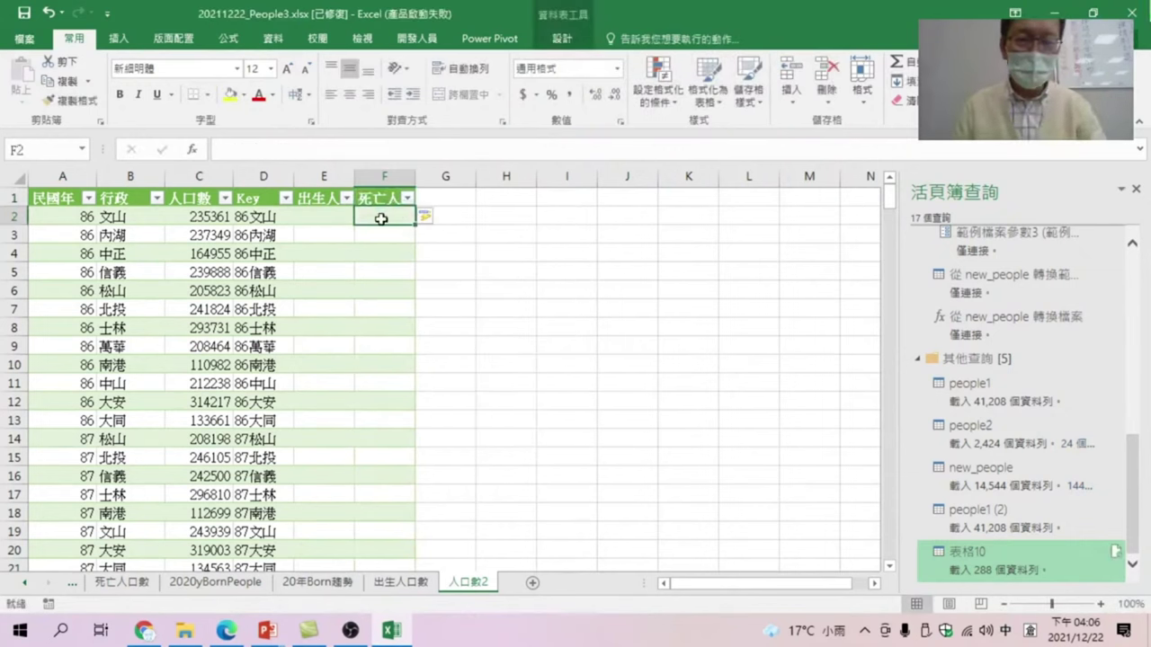
{"action": "left_click", "coordinate": [342, 223]}
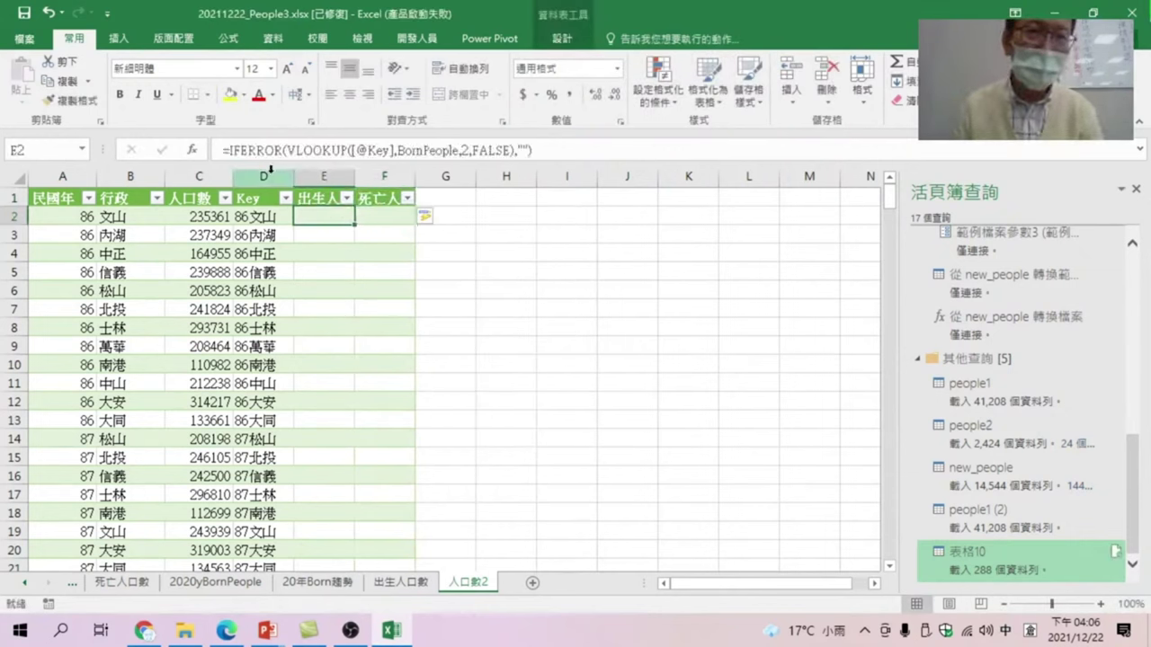
{"action": "left_click_drag", "start_coordinate": [223, 150], "coordinate": [621, 160]}
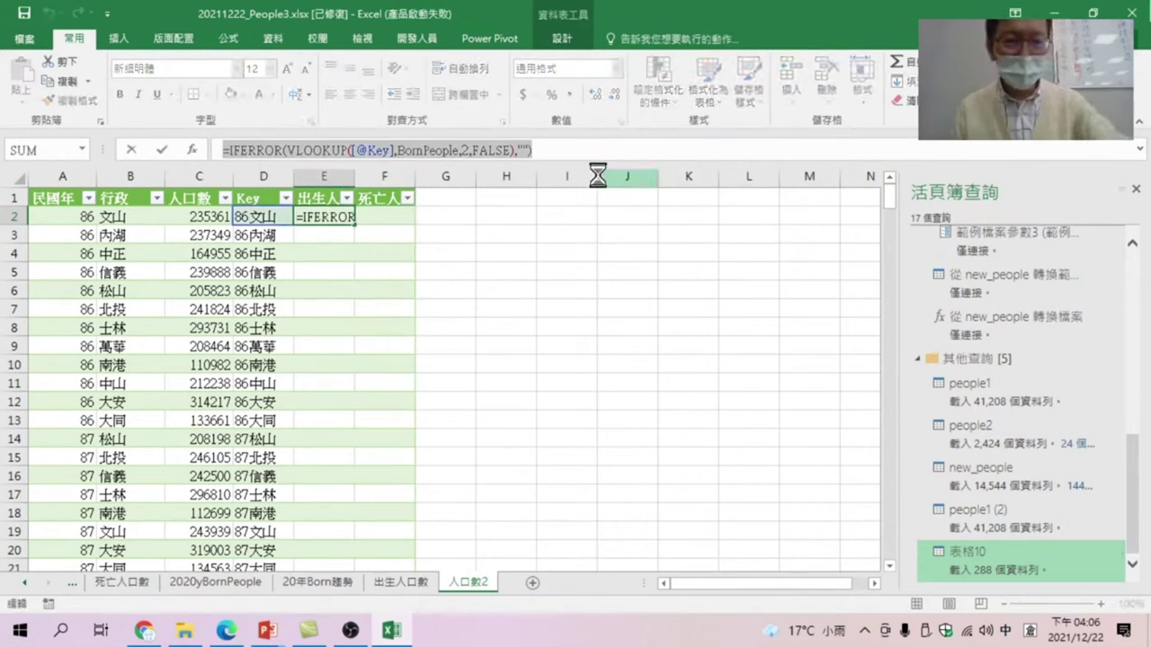
{"action": "left_click", "coordinate": [488, 265]}
{"action": "key", "text": "Escape"}
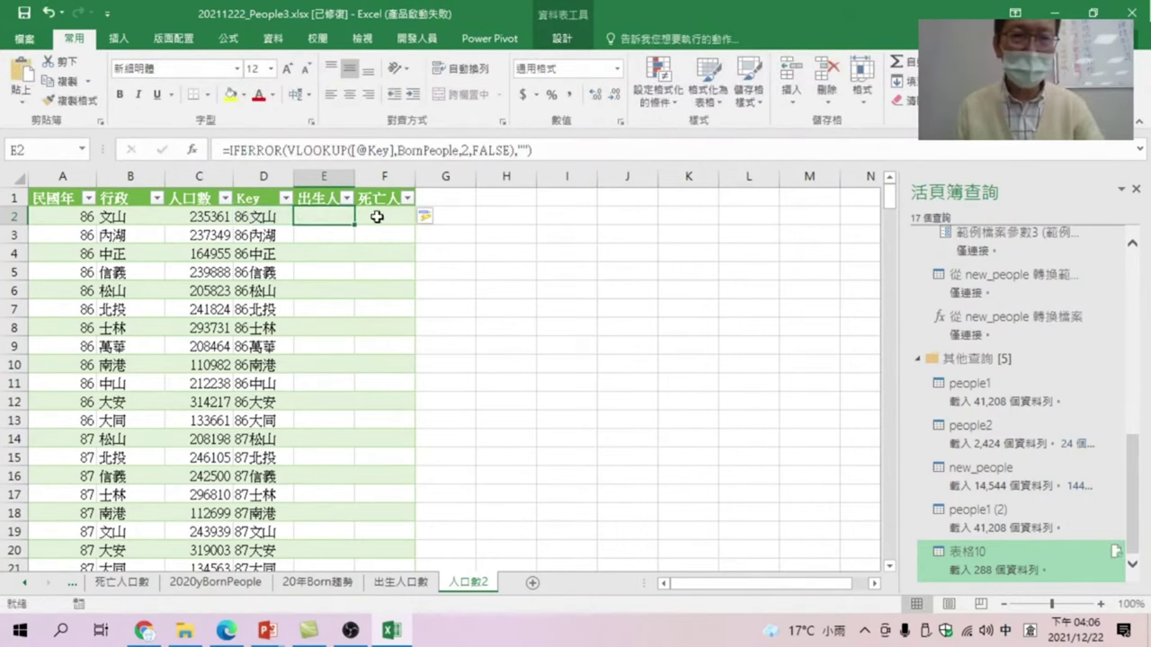
Paste the formula into F2 and change BornPeople to DeathPeople.
{"action": "left_click", "coordinate": [378, 216]}
{"action": "left_click", "coordinate": [282, 150]}
{"action": "type", "text": "=IFERROR(VLOOKUP([@Key],BornPeople,2,FALSE),\"\")"}
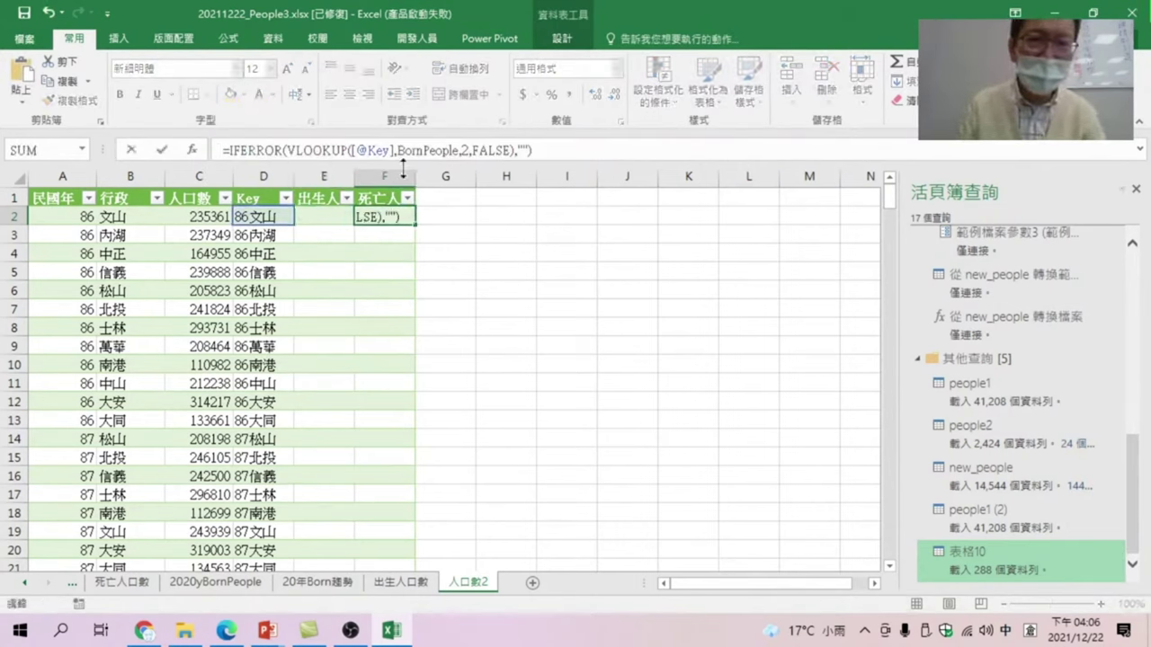
{"action": "left_click_drag", "start_coordinate": [399, 148], "coordinate": [418, 148]}
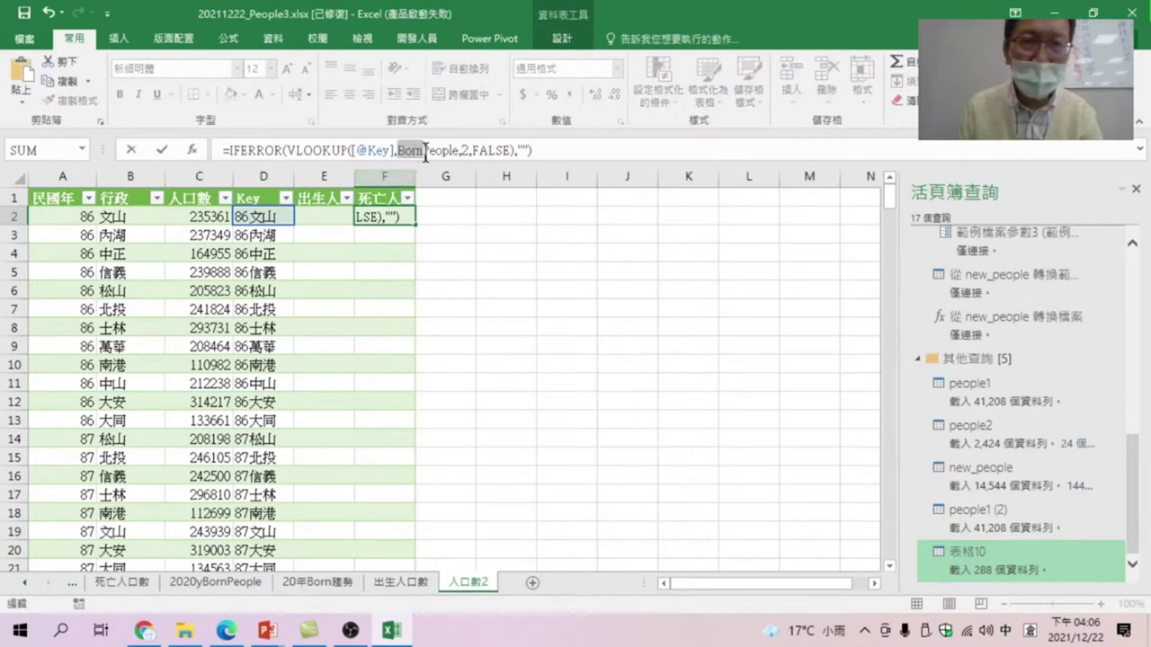
{"action": "type", "text": "D"}
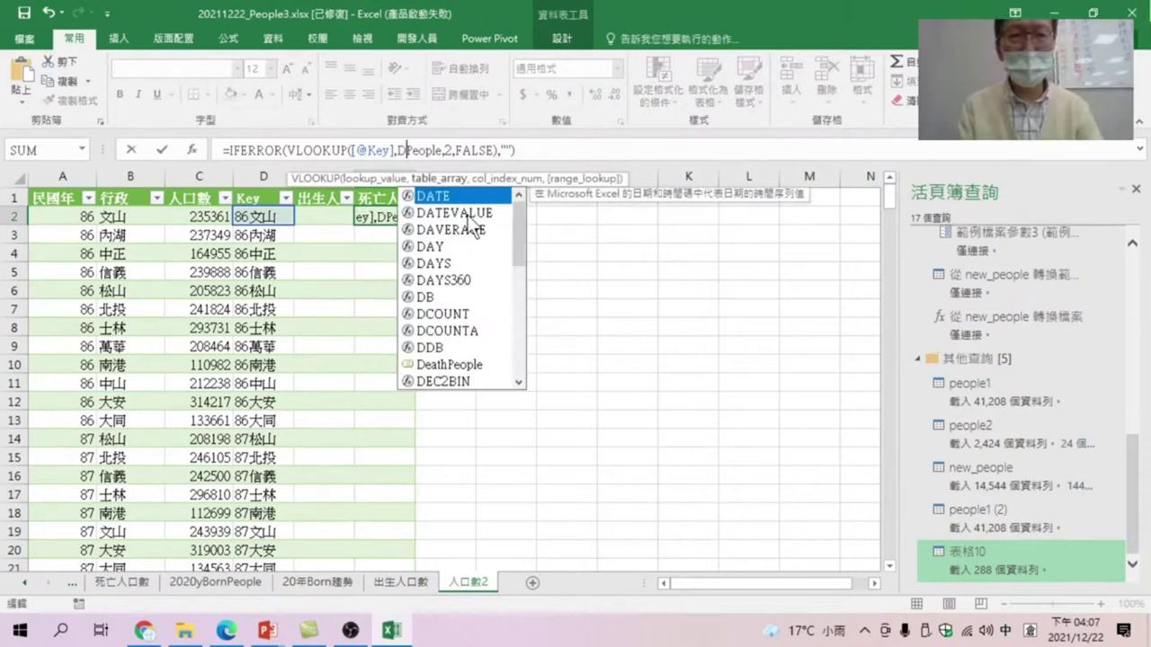
{"action": "type", "text": "eath"}
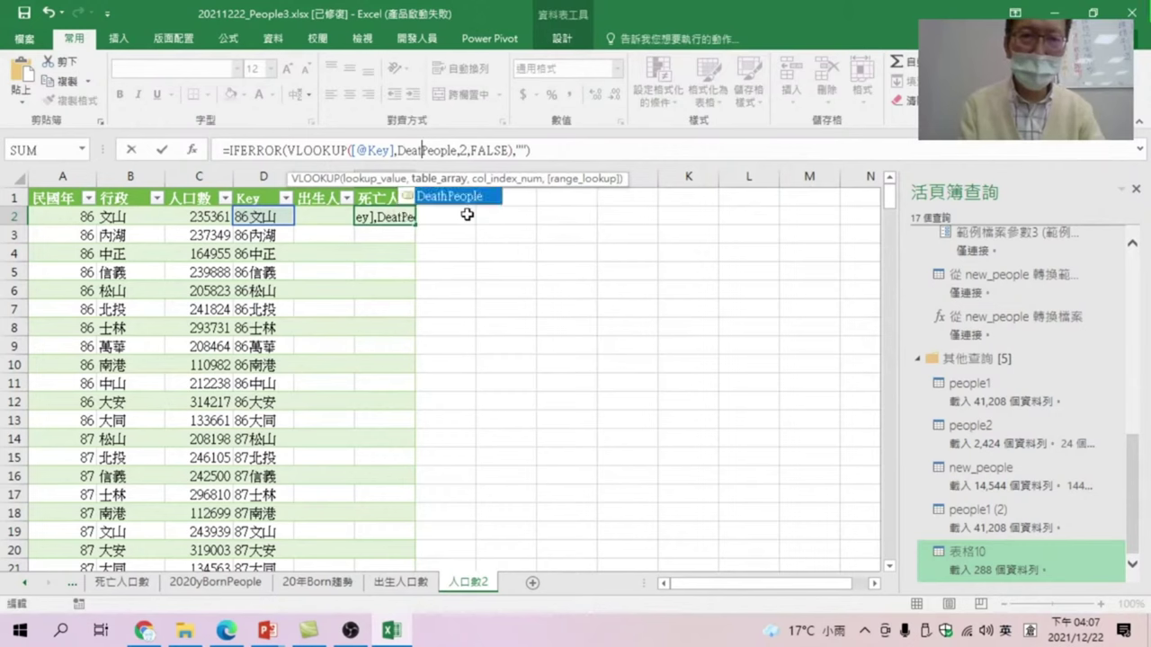
{"action": "key", "text": "Tab"}
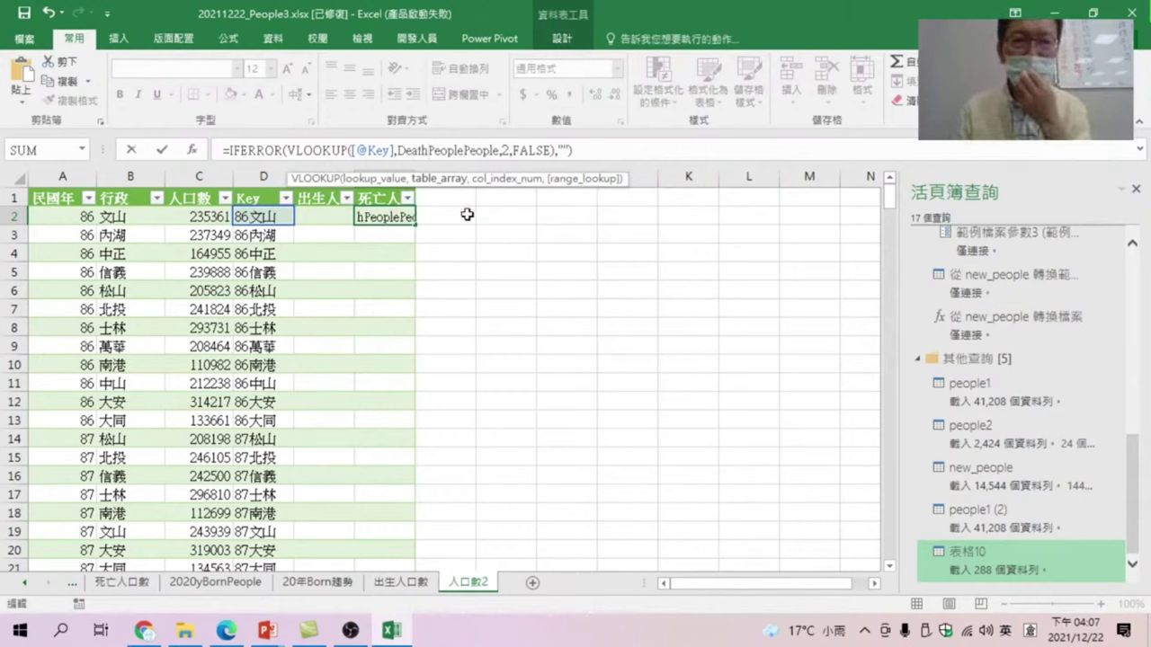
{"action": "key", "text": "shift+Right"}
{"action": "key", "text": "shift+Right"}
{"action": "key", "text": "shift+Right"}
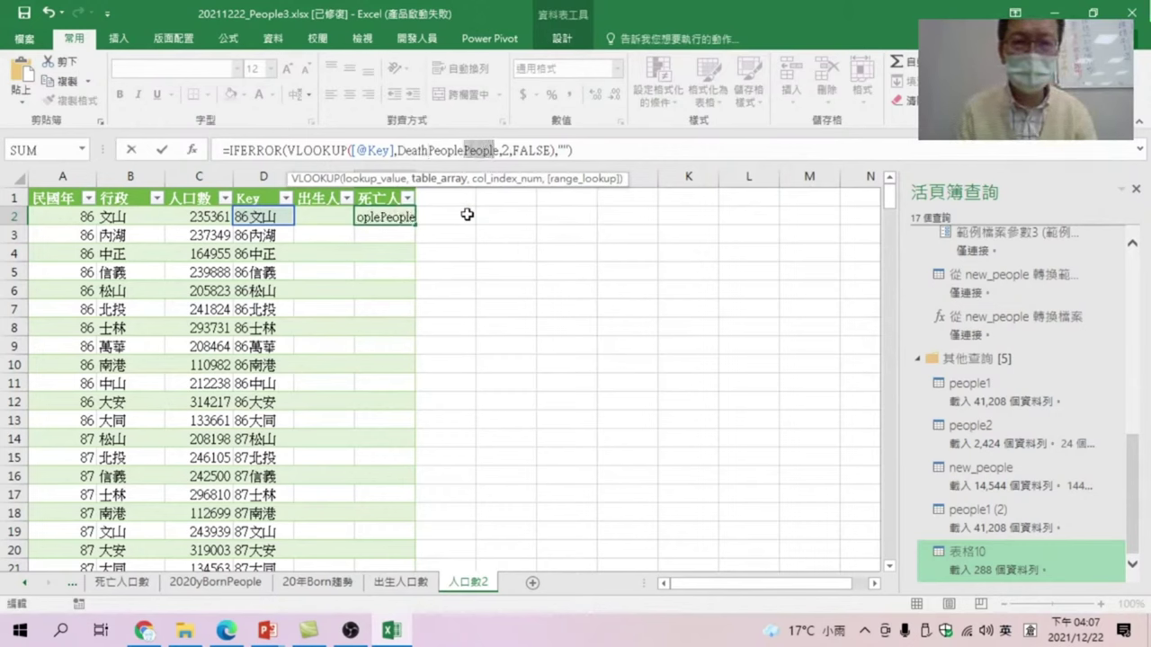
{"action": "key", "text": "BackSpace"}
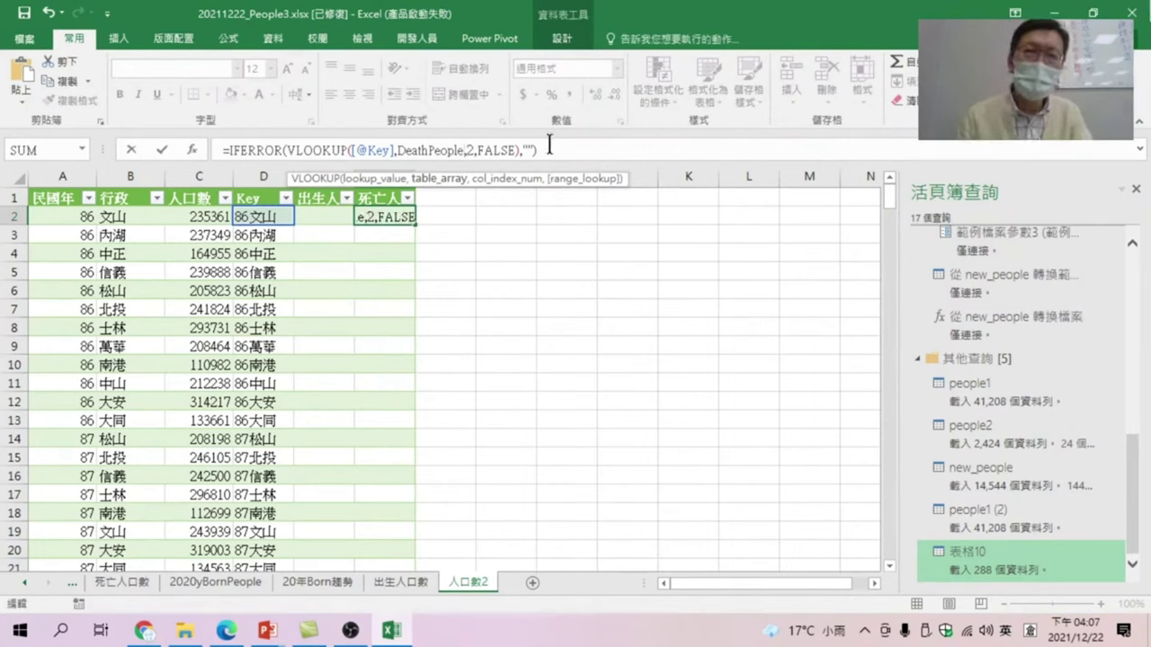
{"action": "left_click", "coordinate": [550, 145]}
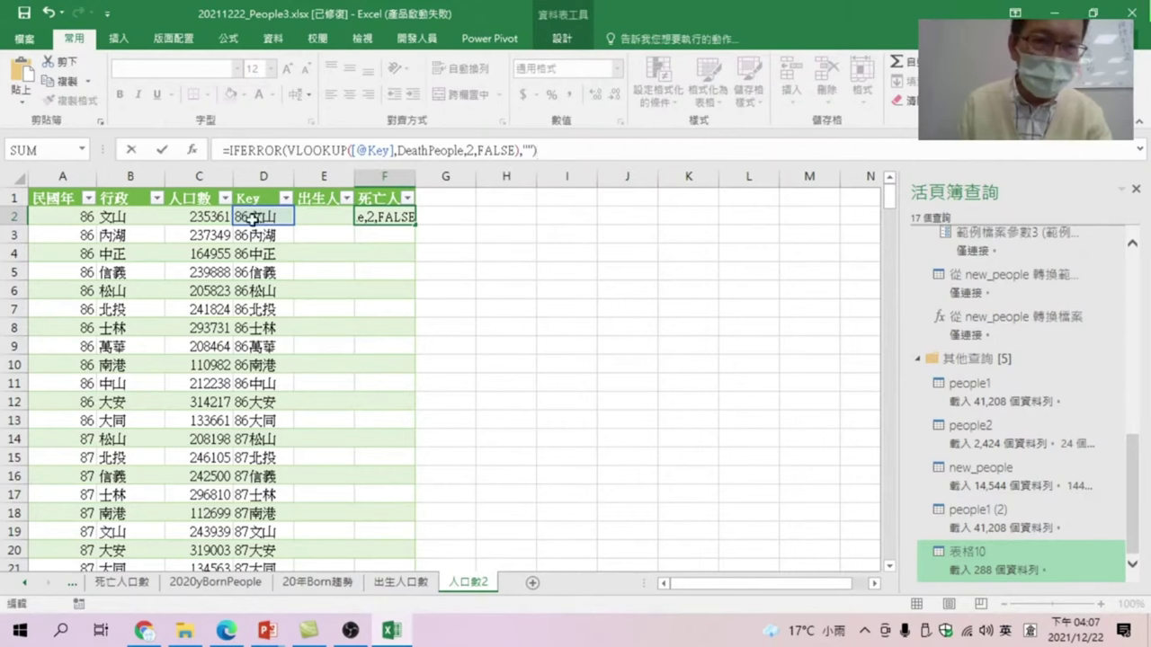
{"action": "key", "text": "Return"}
Check the death-count values down the table, e.g. 914 for 90松山.
{"action": "left_click", "coordinate": [386, 216]}
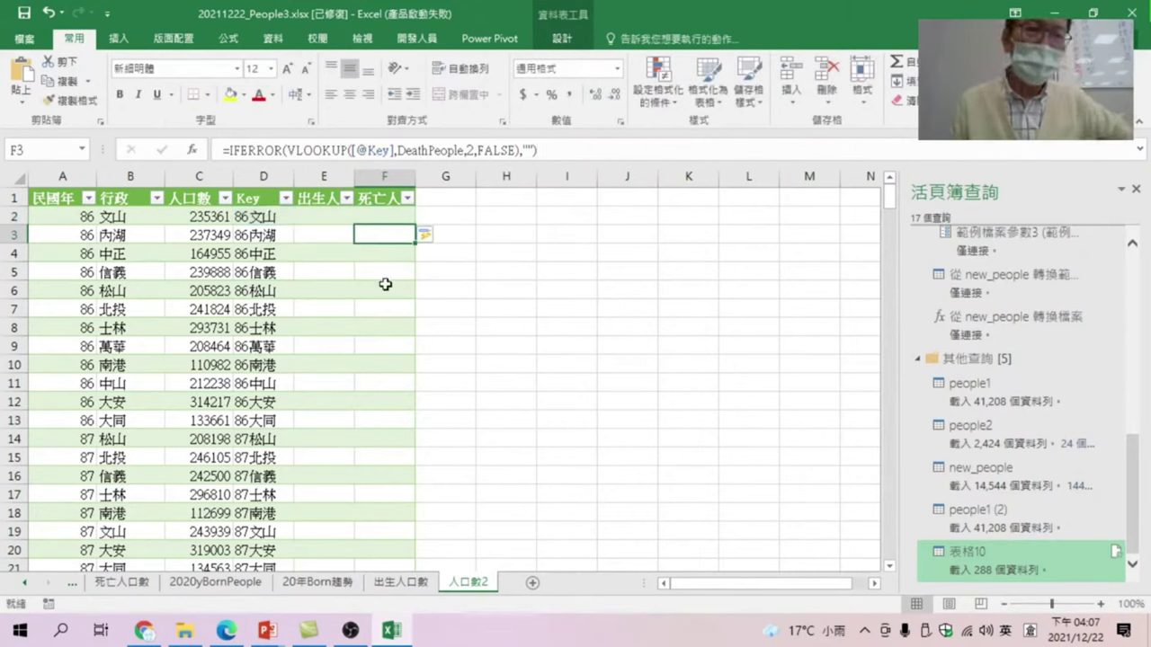
{"action": "left_click", "coordinate": [387, 291]}
{"action": "scroll", "coordinate": [387, 342], "scroll_direction": "down", "scroll_amount": 12}
{"action": "scroll", "coordinate": [386, 384], "scroll_direction": "down", "scroll_amount": 1}
{"action": "scroll", "coordinate": [386, 386], "scroll_direction": "up", "scroll_amount": 2}
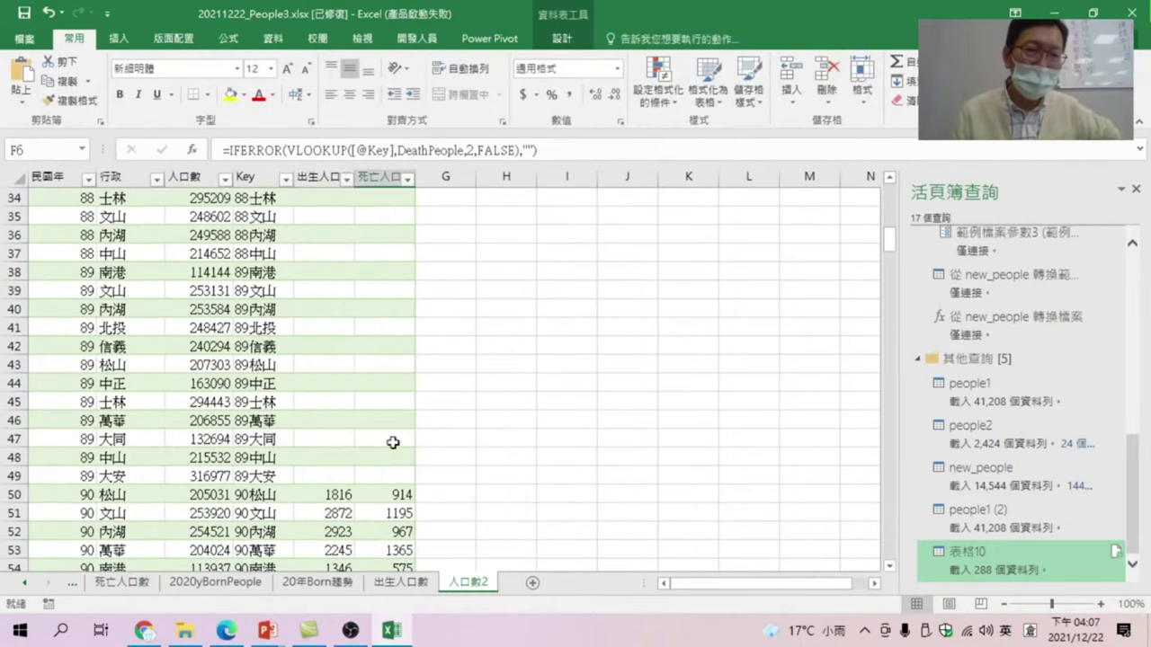
{"action": "scroll", "coordinate": [380, 440], "scroll_direction": "down", "scroll_amount": 2}
{"action": "scroll", "coordinate": [377, 422], "scroll_direction": "up", "scroll_amount": 7}
{"action": "scroll", "coordinate": [390, 359], "scroll_direction": "up", "scroll_amount": 6}
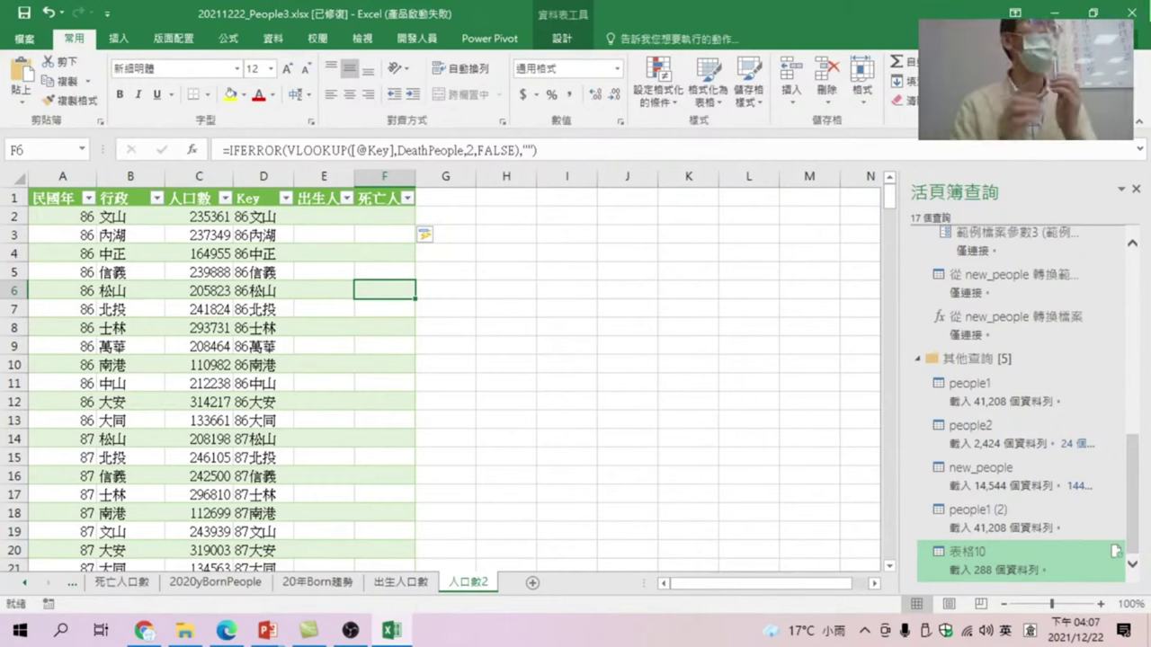
{"action": "left_click", "coordinate": [450, 201]}
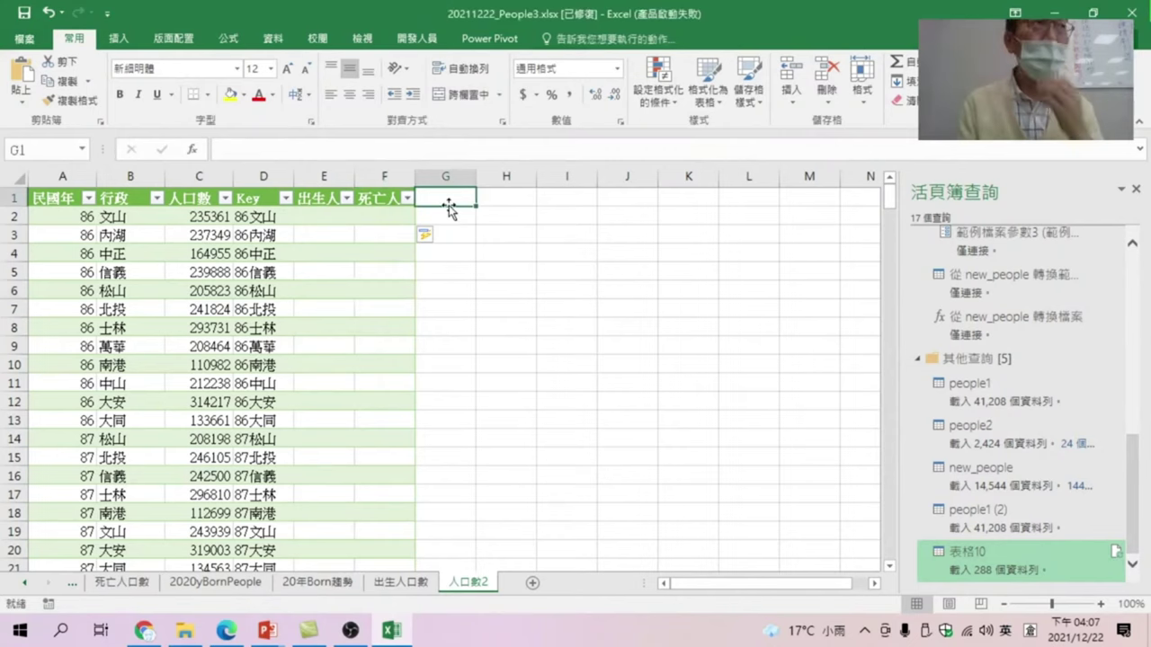
{"action": "type", "text": "uu"}
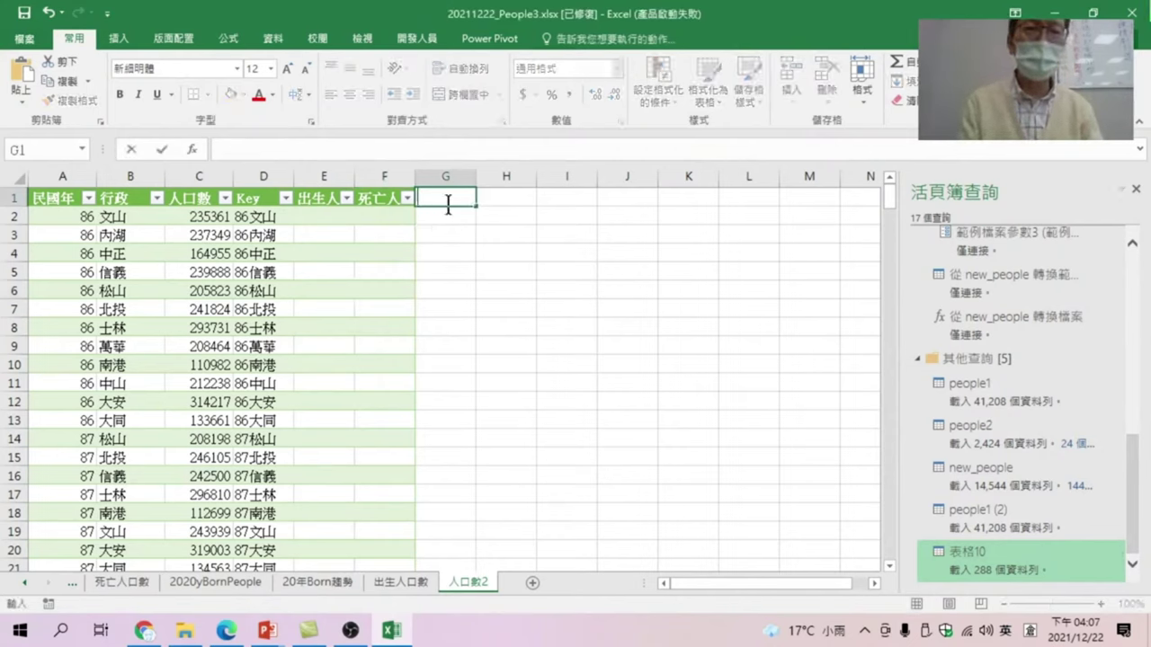
{"action": "type", "text": "出生率"}
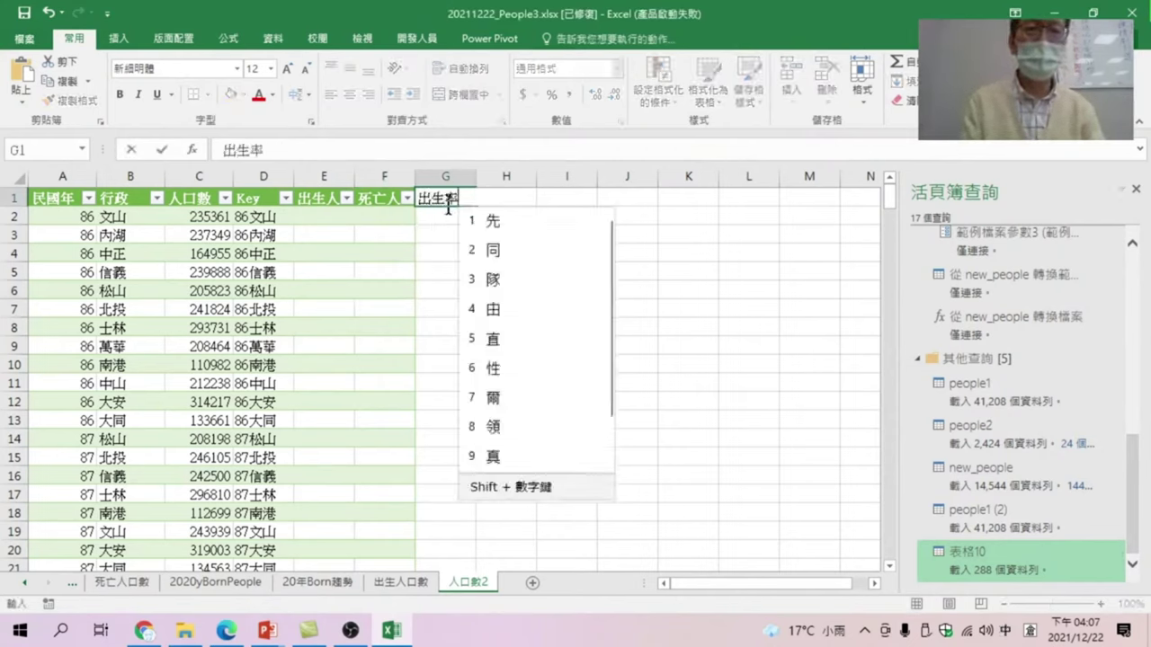
{"action": "key", "text": "Return"}
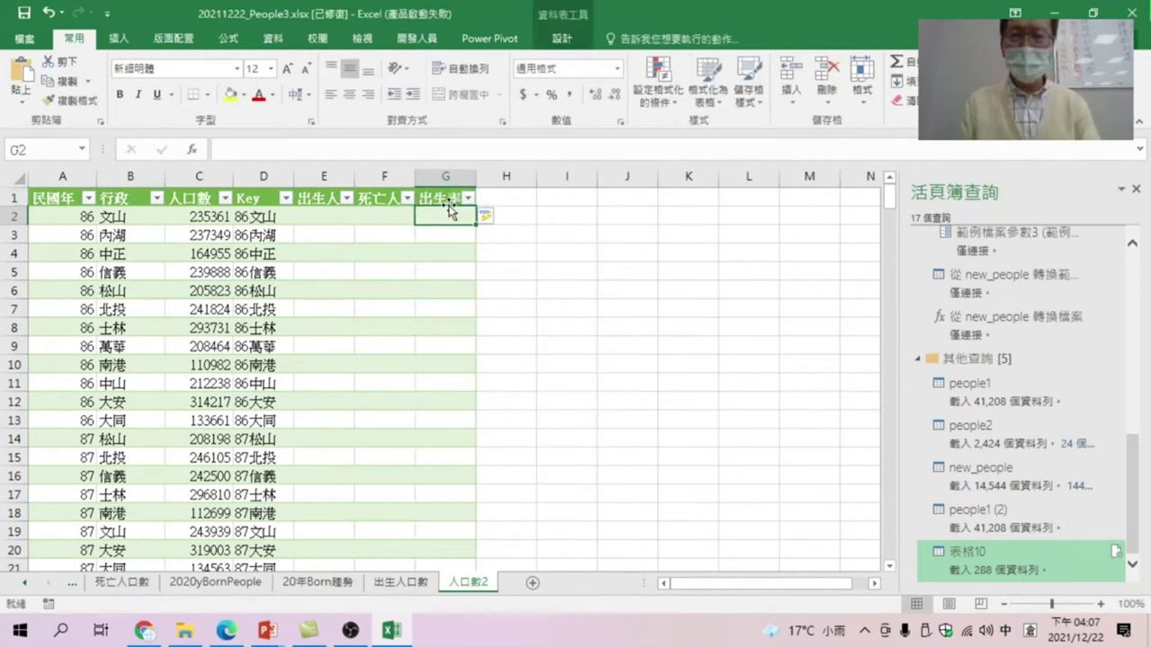
{"action": "type", "text": "="}
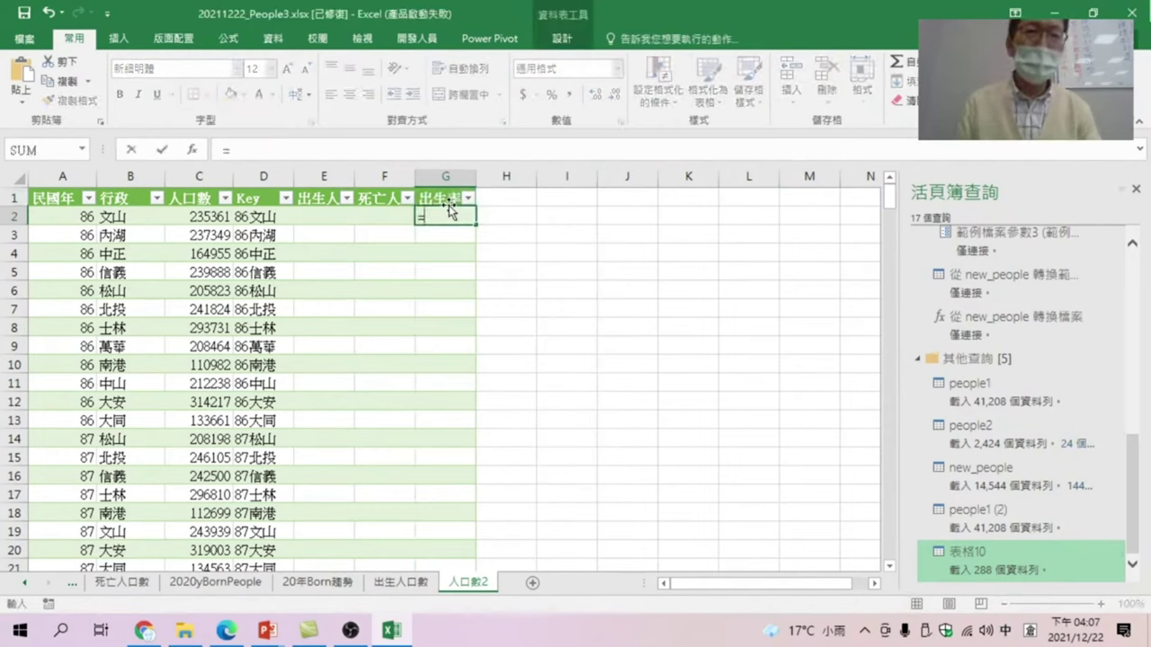
{"action": "left_click", "coordinate": [316, 215]}
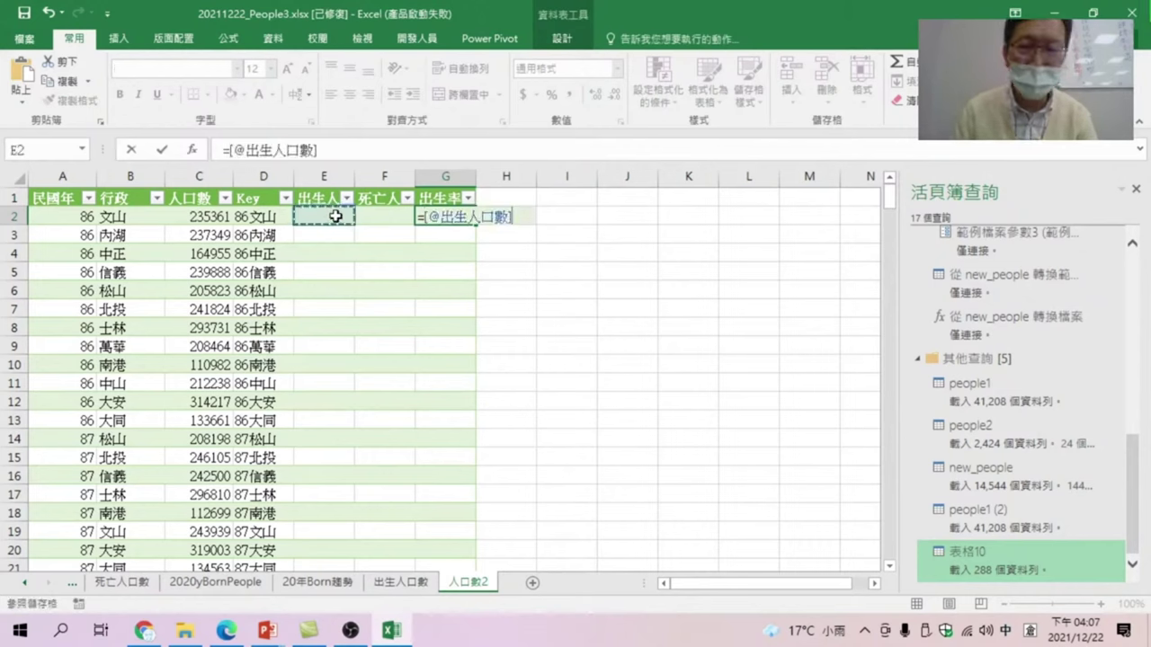
{"action": "type", "text": "/"}
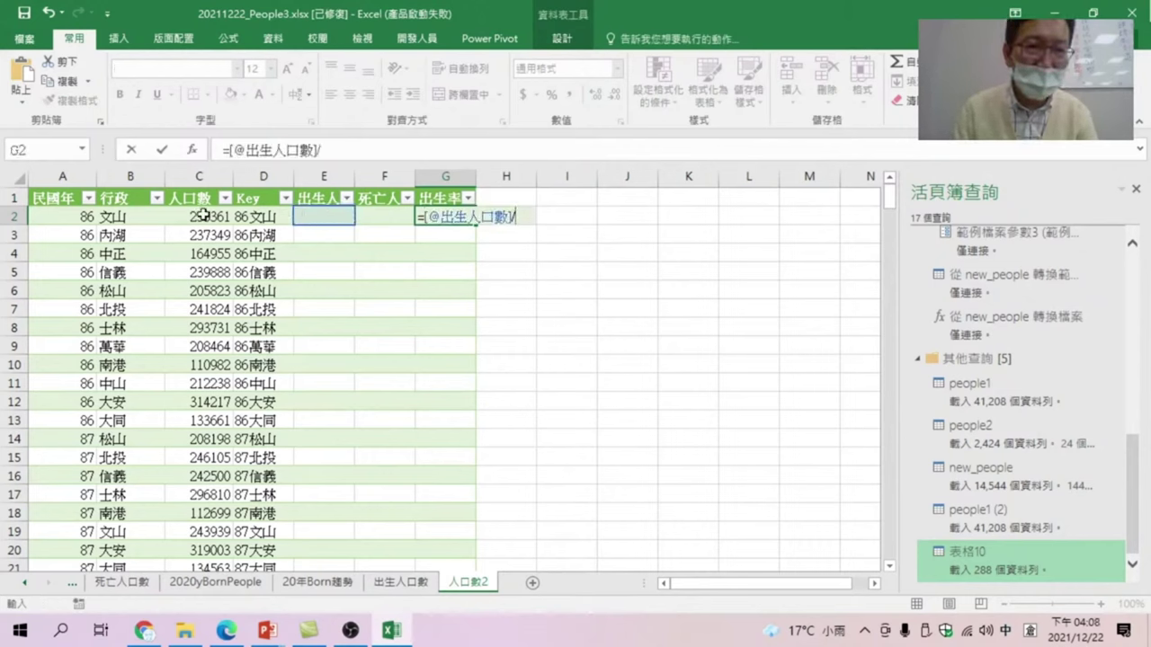
{"action": "left_click", "coordinate": [204, 216]}
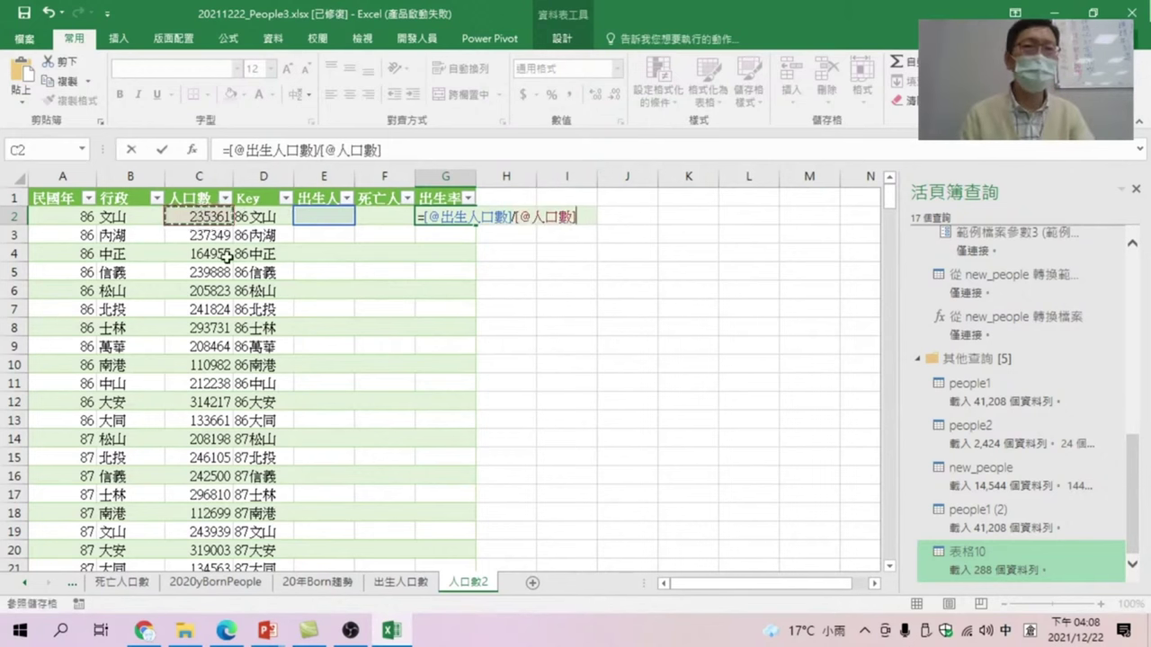
{"action": "key", "text": "Return"}
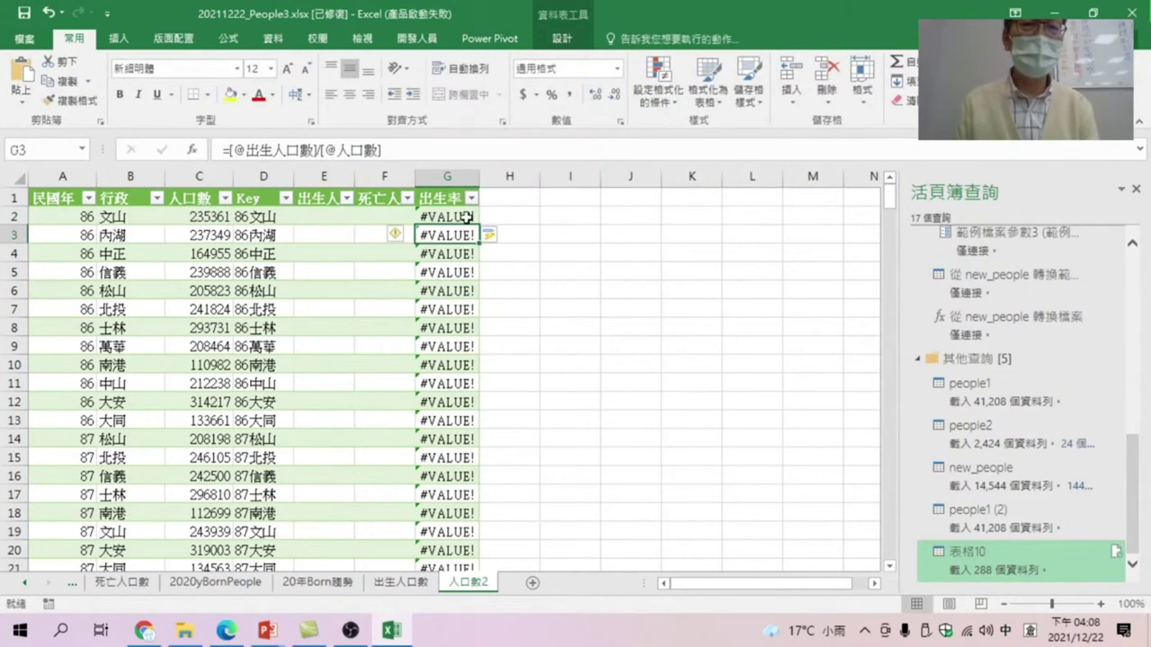
{"action": "left_click", "coordinate": [442, 216]}
{"action": "left_click", "coordinate": [226, 150]}
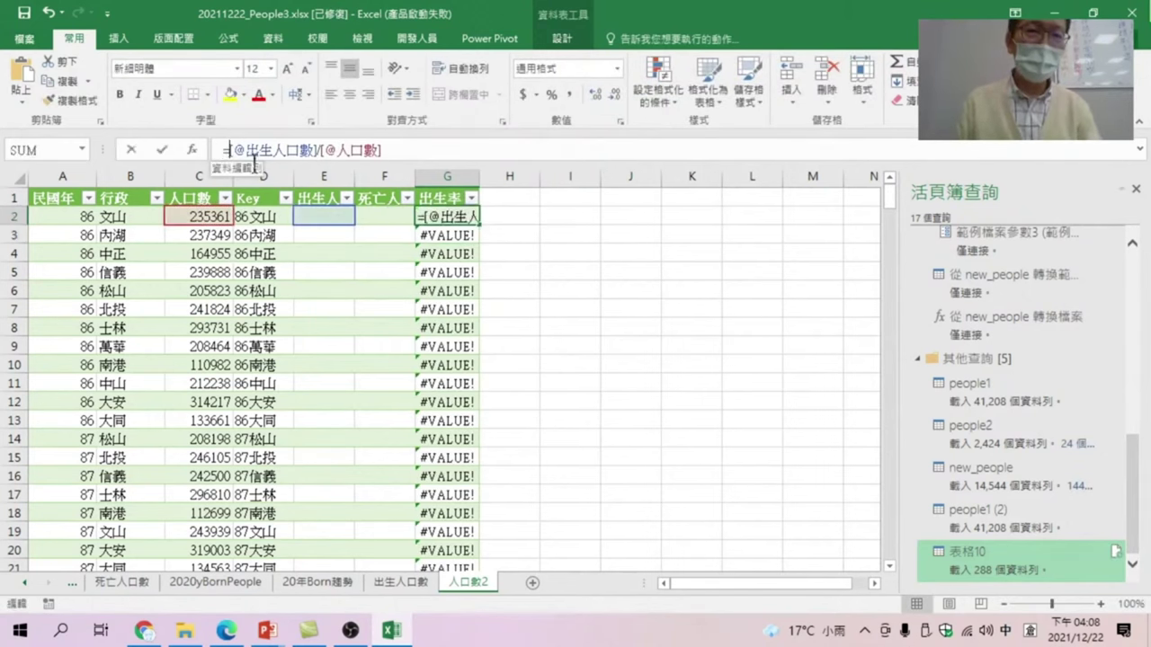
{"action": "type", "text": "戈"}
{"action": "key", "text": "shift"}
{"action": "key", "text": "BackSpace"}
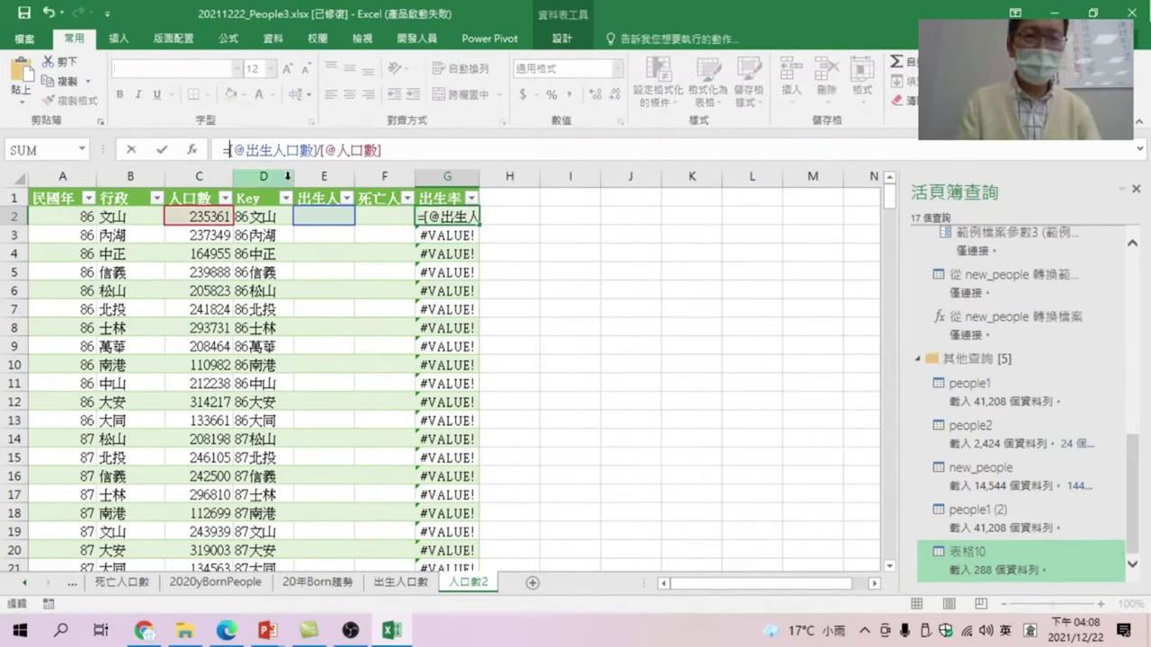
{"action": "type", "text": "if"}
{"action": "key", "text": "Down"}
{"action": "key", "text": "Tab"}
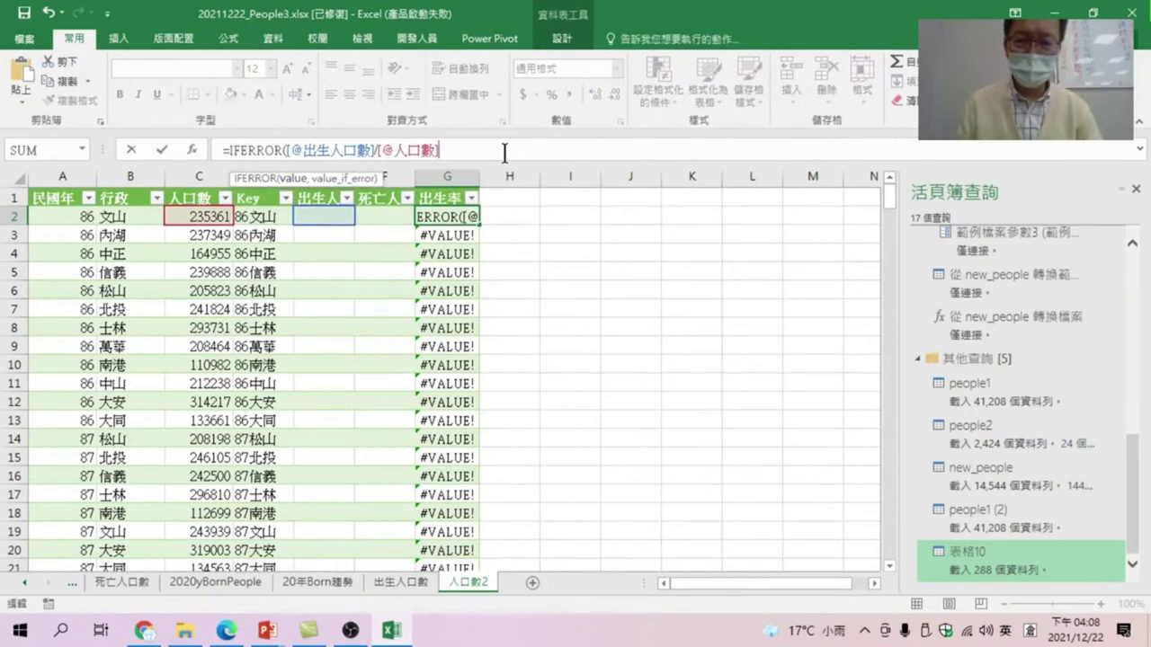
{"action": "type", "text": ",\"\")"}
{"action": "key", "text": "Return"}
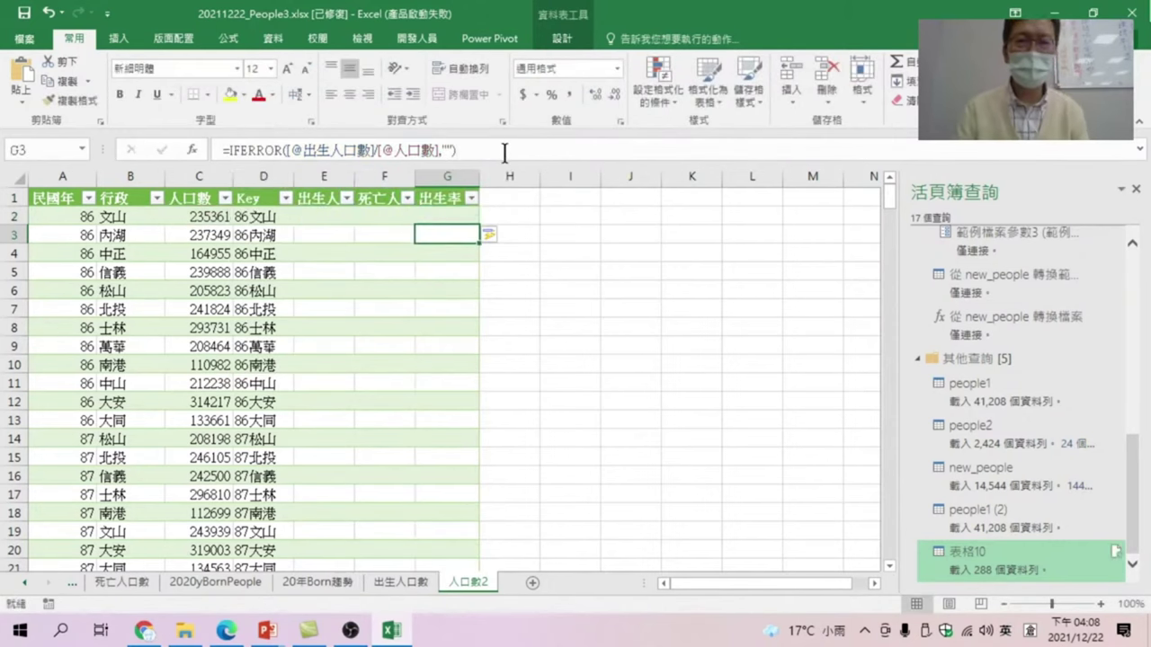
Scroll to check the birth rates, e.g. 0.008857 for 90松山.
{"action": "scroll", "coordinate": [441, 344], "scroll_direction": "down", "scroll_amount": 8}
{"action": "scroll", "coordinate": [441, 344], "scroll_direction": "down", "scroll_amount": 5}
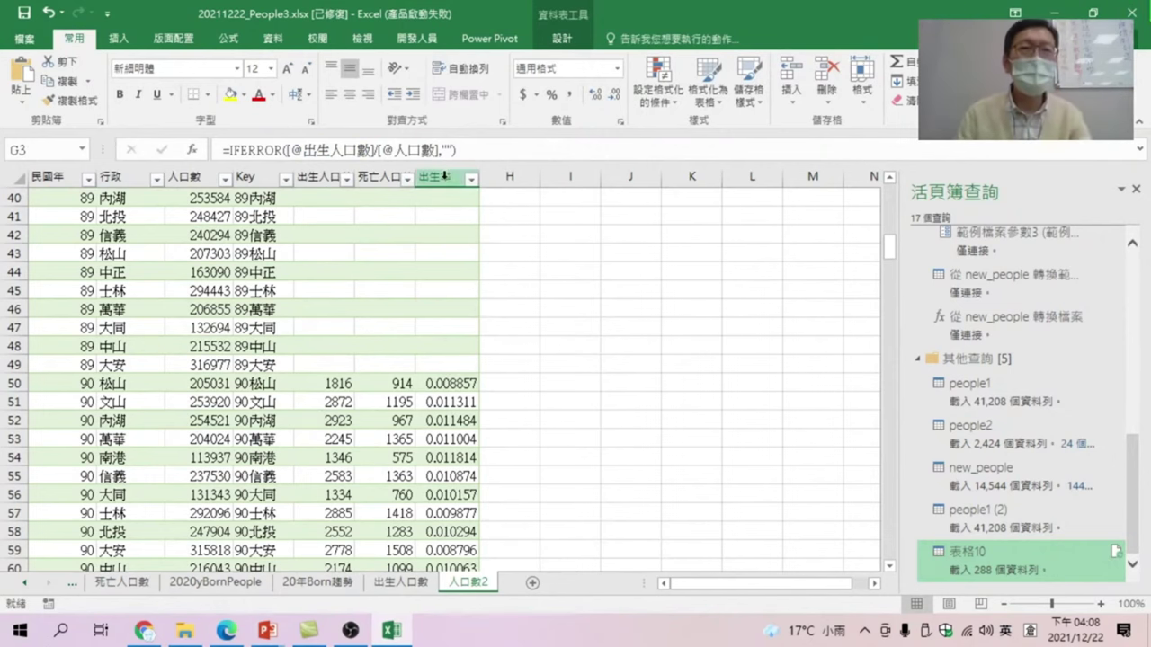
{"action": "scroll", "coordinate": [506, 219], "scroll_direction": "up", "scroll_amount": 13}
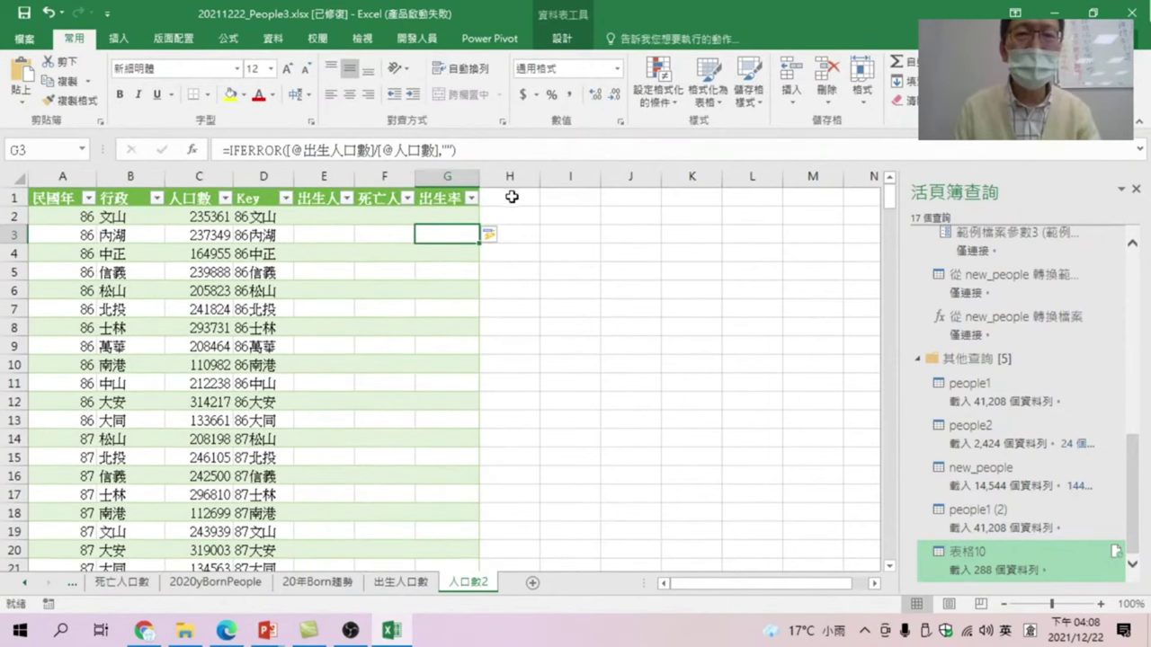
{"action": "left_click", "coordinate": [509, 197]}
Add a 死亡率 header in H1 and copy the birth-rate formula from G2.
{"action": "type", "text": "mn"}
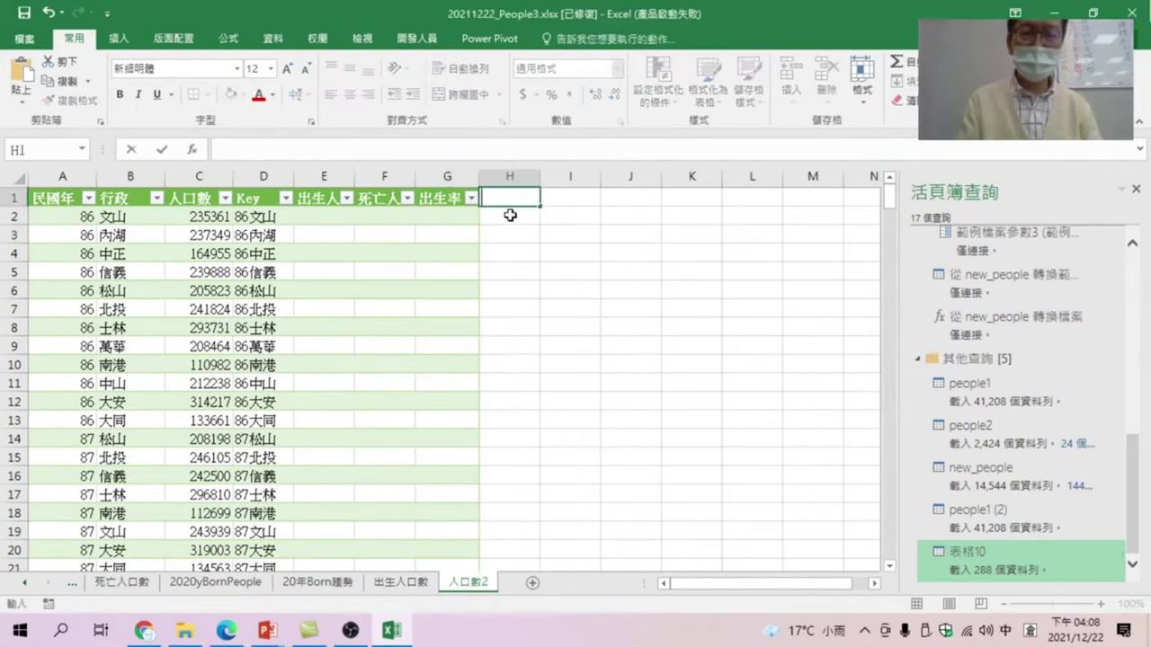
{"action": "type", "text": "死亡率"}
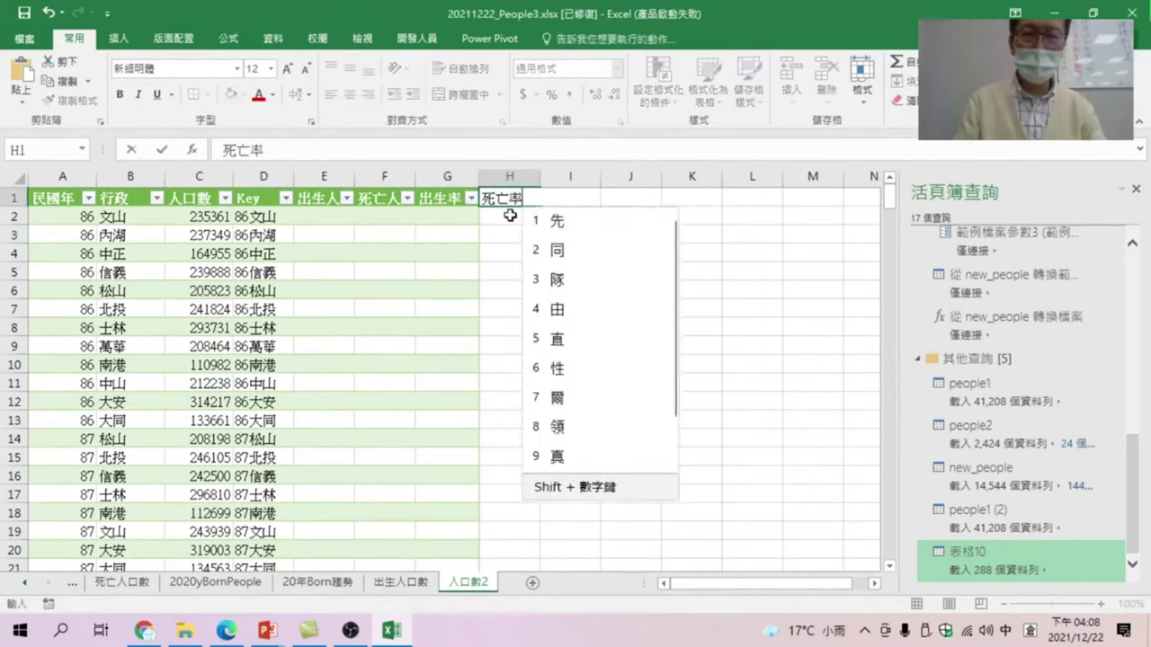
{"action": "key", "text": "Return"}
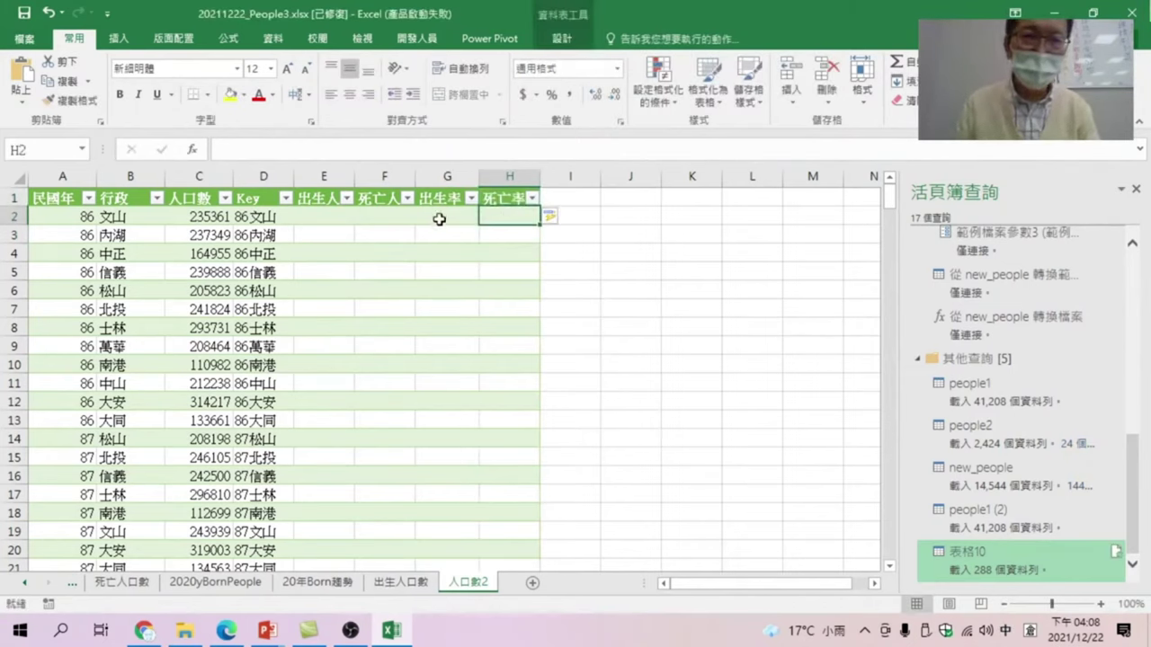
{"action": "left_click", "coordinate": [438, 220]}
{"action": "left_click_drag", "start_coordinate": [218, 150], "coordinate": [458, 150]}
{"action": "key", "text": "ctrl+c"}
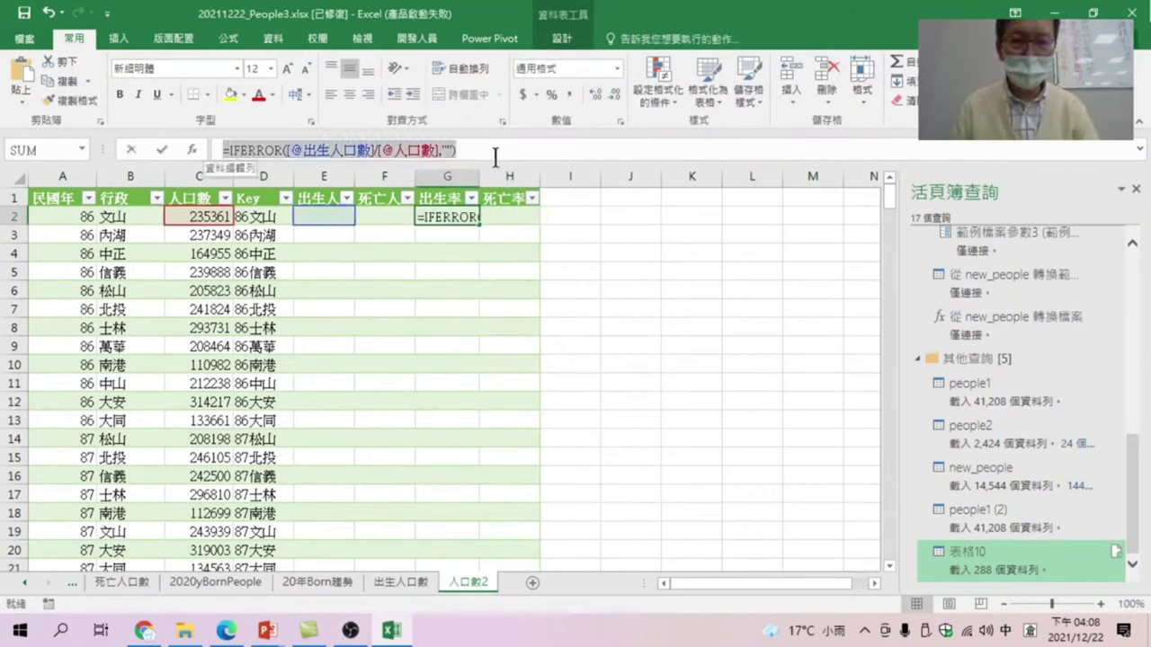
{"action": "left_click", "coordinate": [517, 278]}
{"action": "key", "text": "Escape"}
{"action": "left_click", "coordinate": [511, 218]}
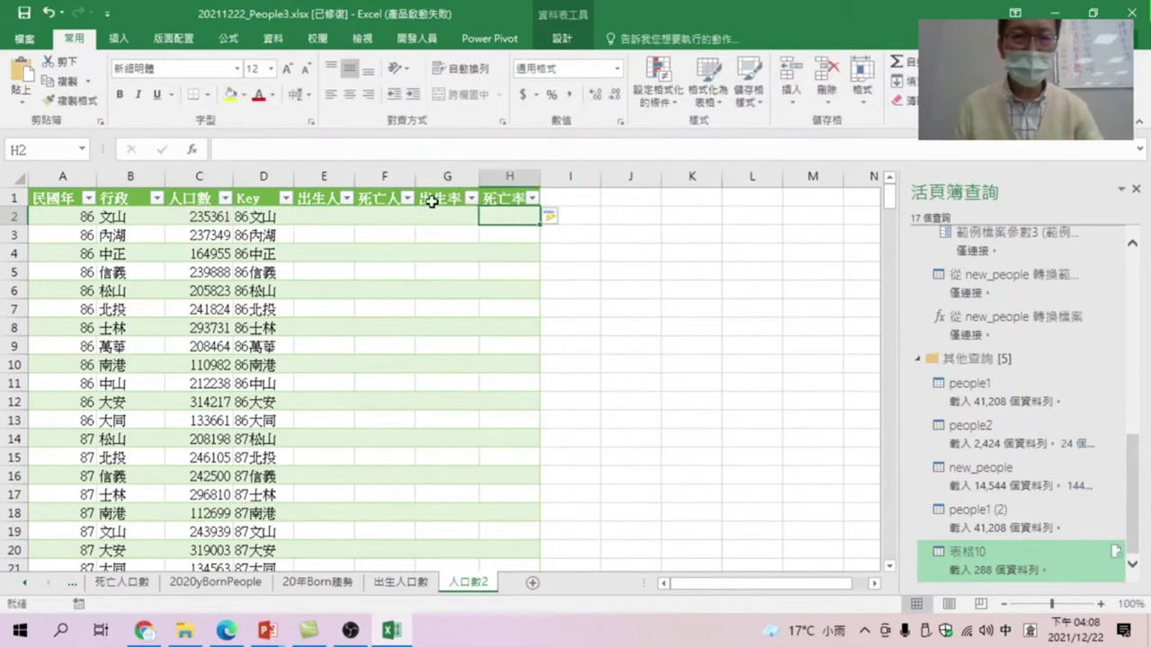
{"action": "left_click", "coordinate": [356, 146]}
{"action": "key", "text": "ctrl+v"}
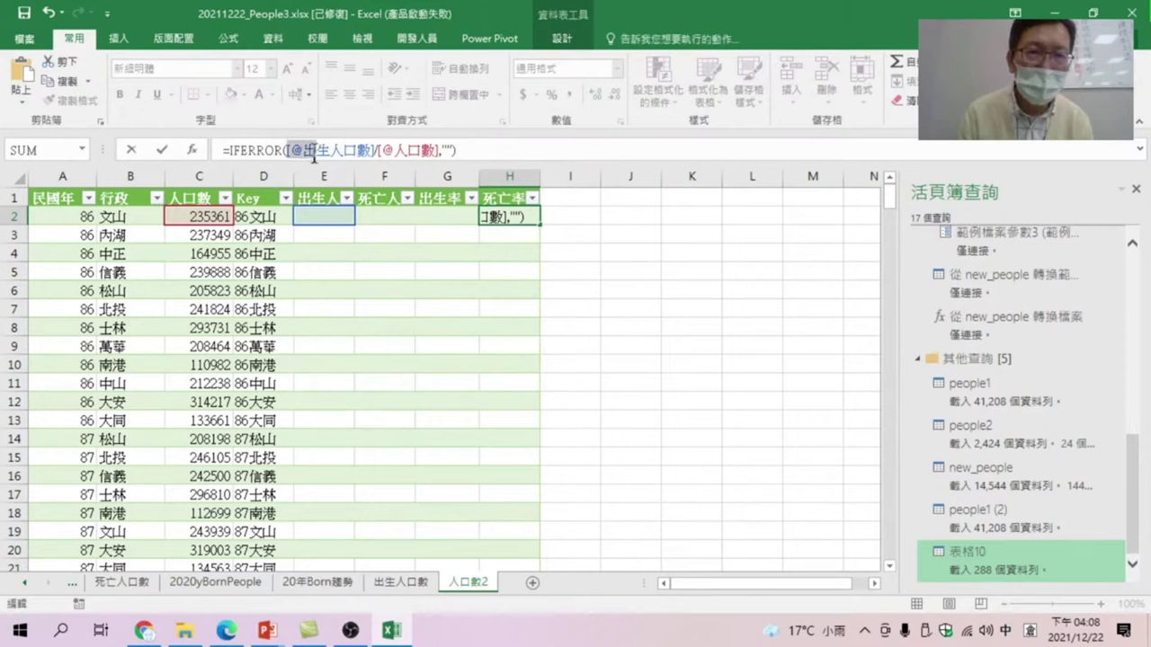
{"action": "left_click_drag", "start_coordinate": [313, 155], "coordinate": [369, 152]}
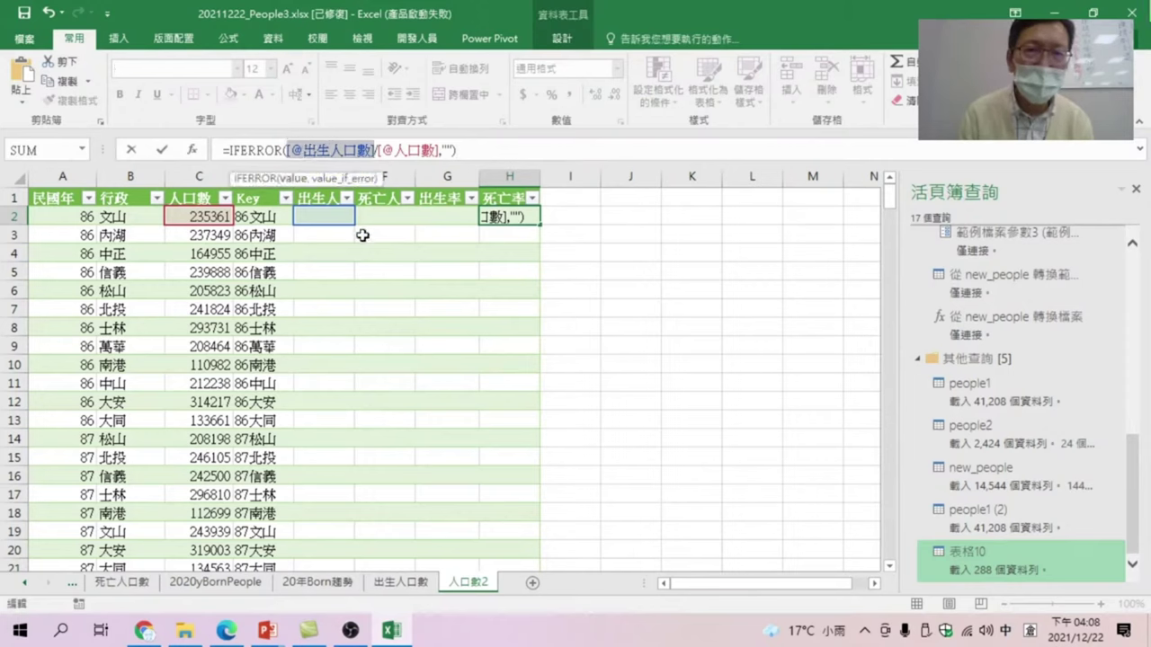
{"action": "left_click", "coordinate": [383, 219]}
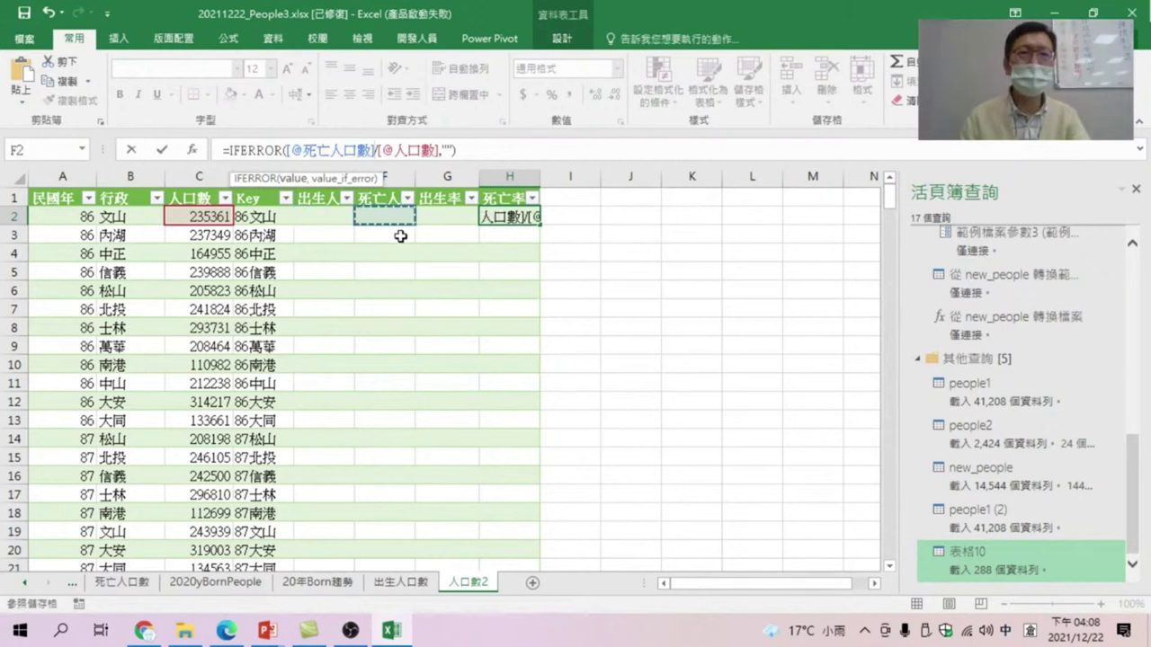
{"action": "key", "text": "Return"}
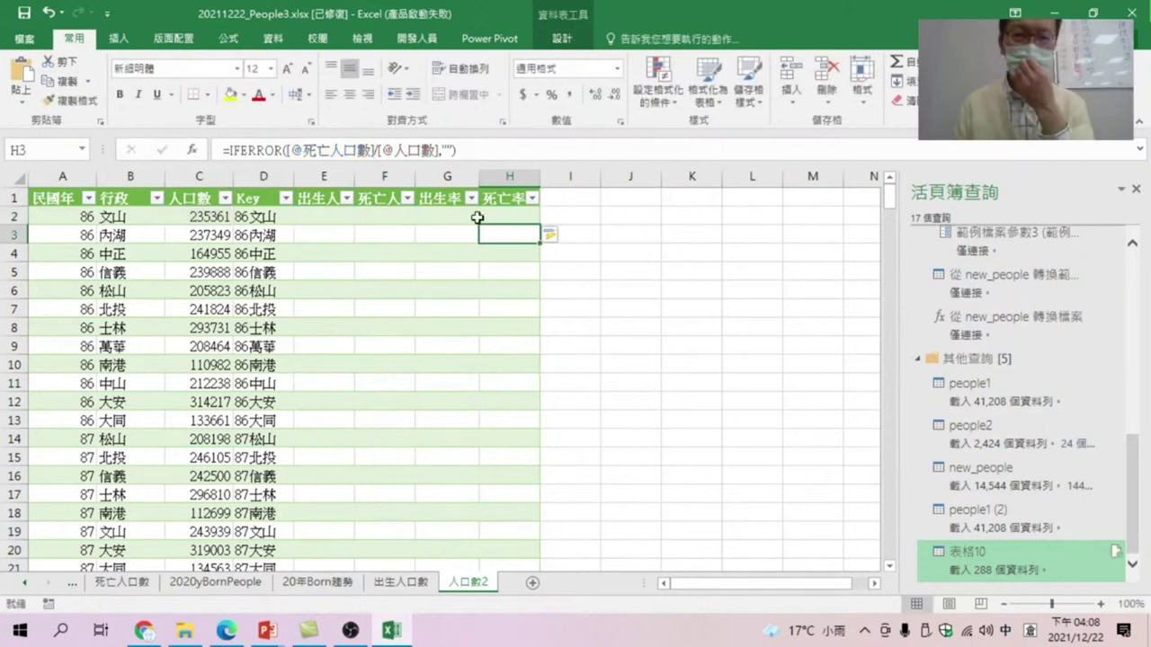
Check the death rates, e.g. 0.004458 for 90松山.
{"action": "left_click", "coordinate": [516, 216]}
{"action": "scroll", "coordinate": [521, 360], "scroll_direction": "down", "scroll_amount": 6}
{"action": "scroll", "coordinate": [522, 460], "scroll_direction": "down", "scroll_amount": 9}
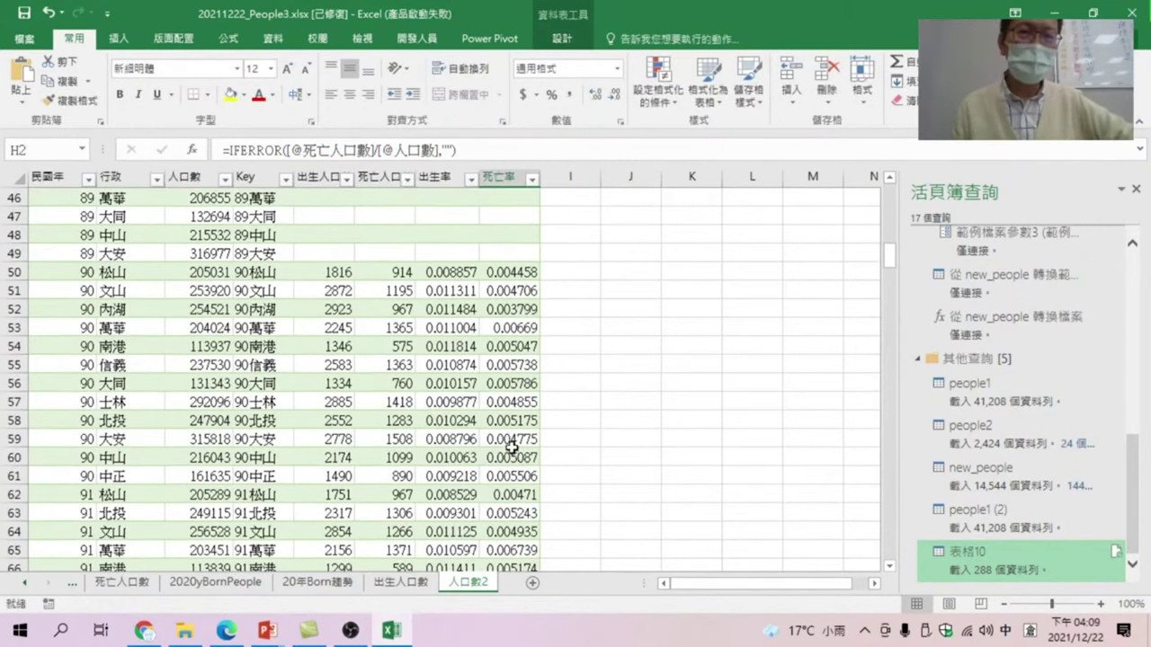
{"action": "scroll", "coordinate": [511, 447], "scroll_direction": "up", "scroll_amount": 6}
Format the 出生率 and 死亡率 columns with Percent Style.
{"action": "left_click_drag", "start_coordinate": [445, 173], "coordinate": [518, 168]}
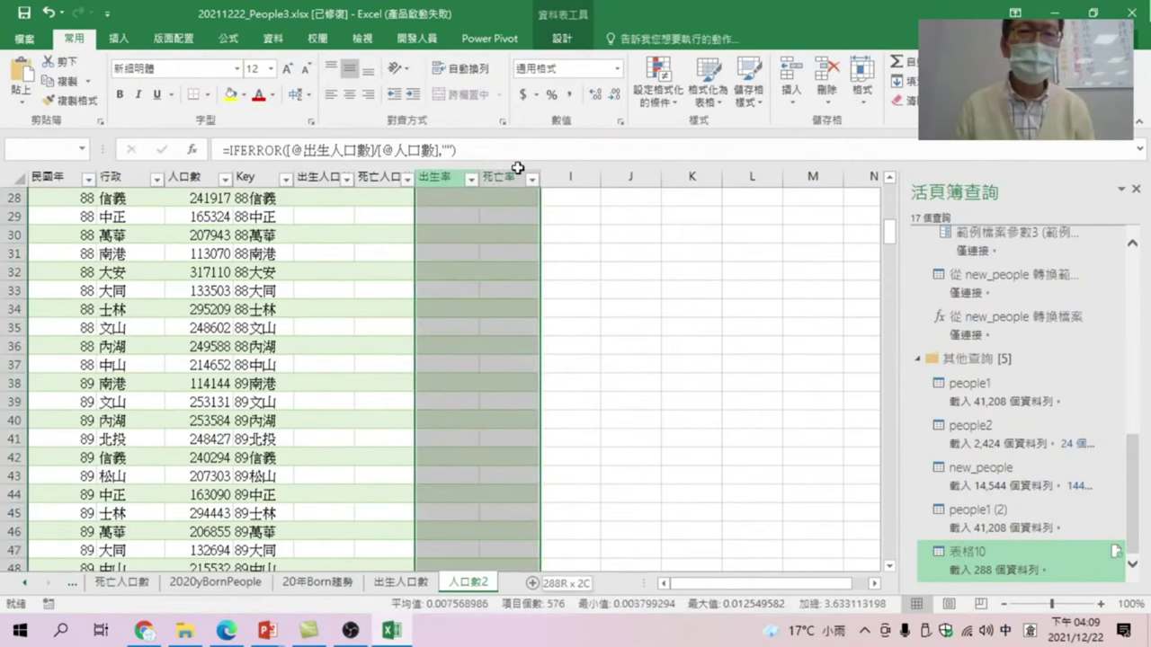
{"action": "scroll", "coordinate": [482, 270], "scroll_direction": "down", "scroll_amount": 1}
{"action": "scroll", "coordinate": [476, 347], "scroll_direction": "down", "scroll_amount": 7}
{"action": "scroll", "coordinate": [470, 218], "scroll_direction": "up", "scroll_amount": 1}
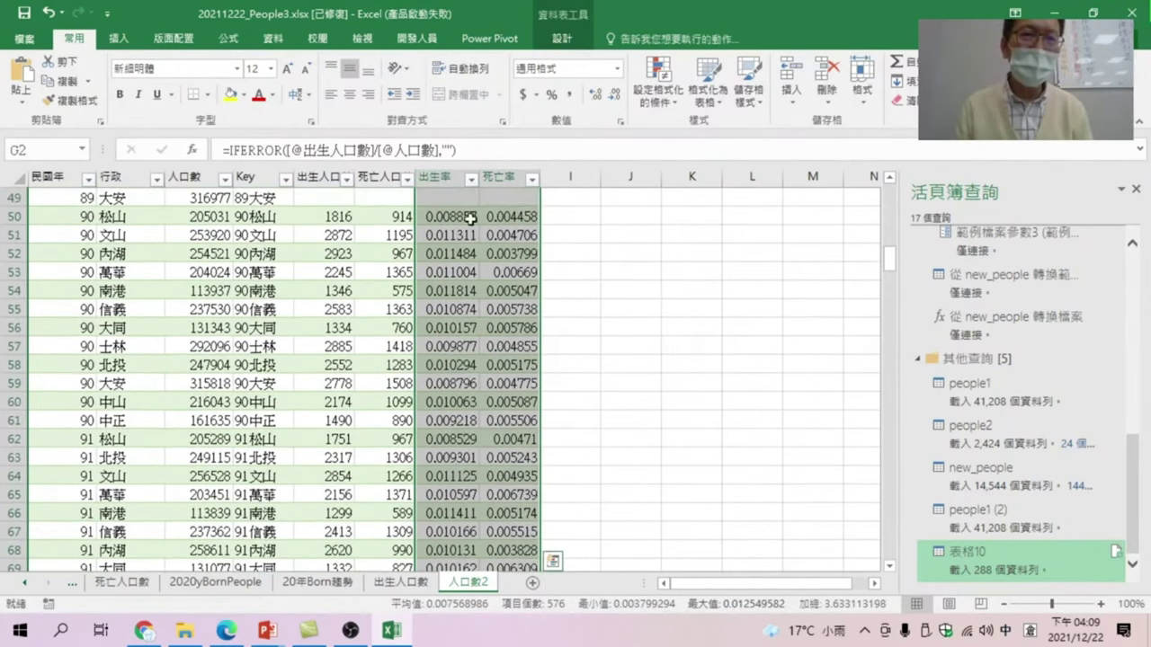
{"action": "left_click", "coordinate": [551, 95]}
{"action": "scroll", "coordinate": [522, 270], "scroll_direction": "up", "scroll_amount": 14}
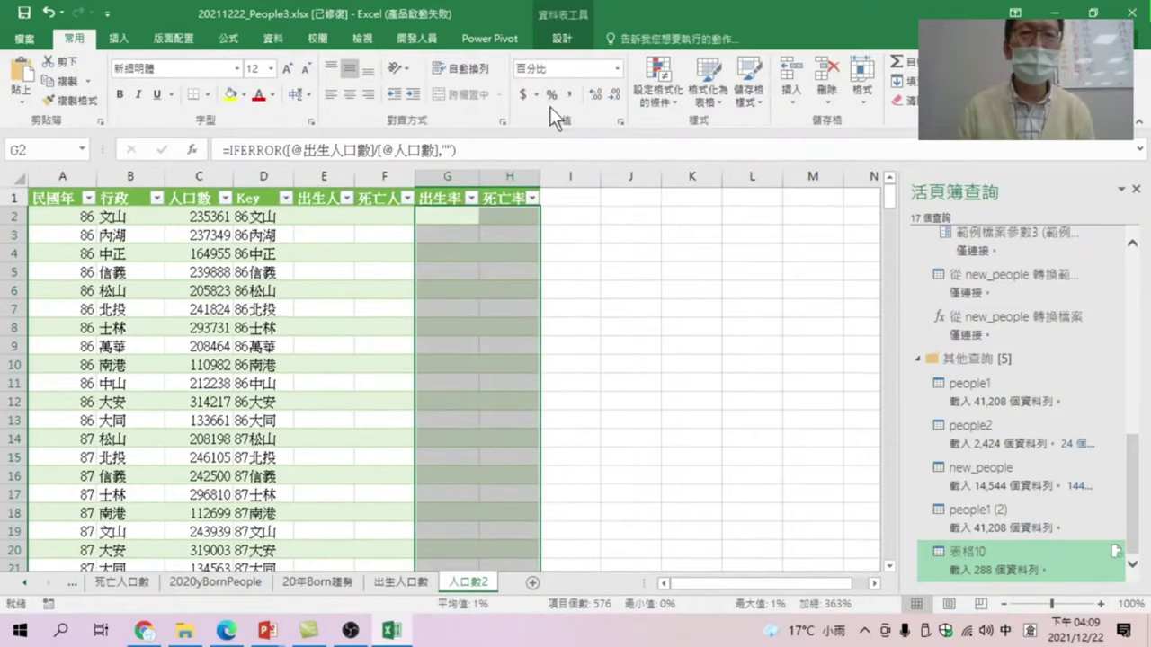
{"action": "scroll", "coordinate": [488, 360], "scroll_direction": "down", "scroll_amount": 6}
{"action": "scroll", "coordinate": [495, 360], "scroll_direction": "down", "scroll_amount": 3}
{"action": "scroll", "coordinate": [494, 360], "scroll_direction": "down", "scroll_amount": 2}
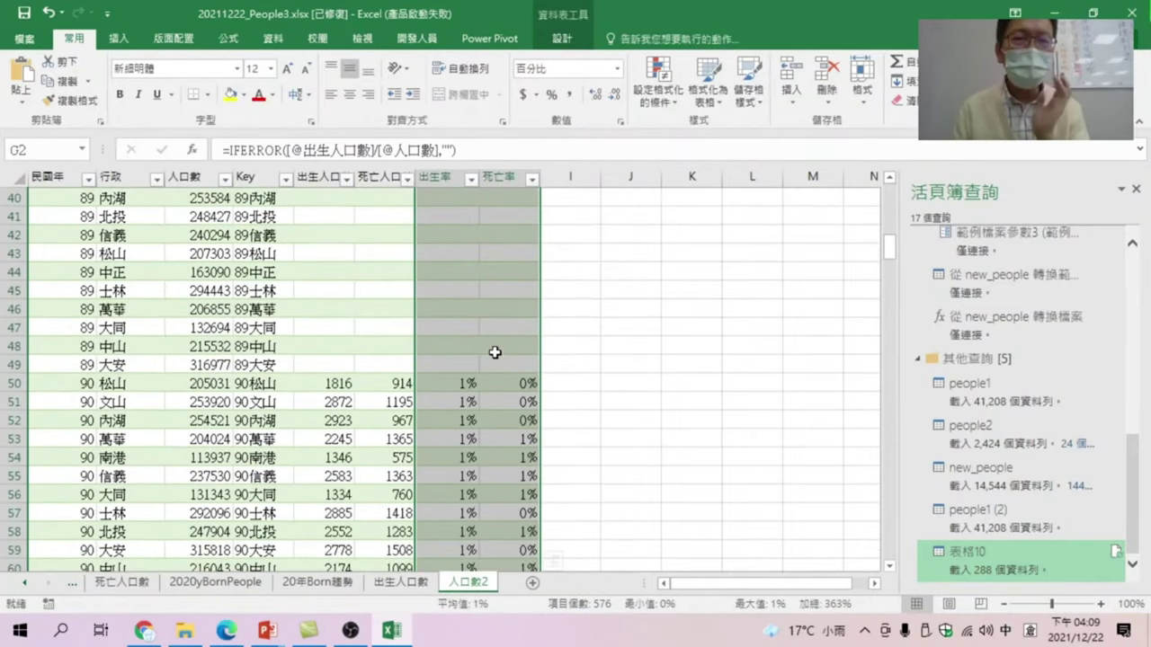
Show one decimal place (0.9% and 0.4% for 90松山), then spot-check rows 51 and 53.
{"action": "left_click", "coordinate": [612, 94]}
{"action": "scroll", "coordinate": [552, 224], "scroll_direction": "up", "scroll_amount": 7}
{"action": "scroll", "coordinate": [552, 224], "scroll_direction": "up", "scroll_amount": 6}
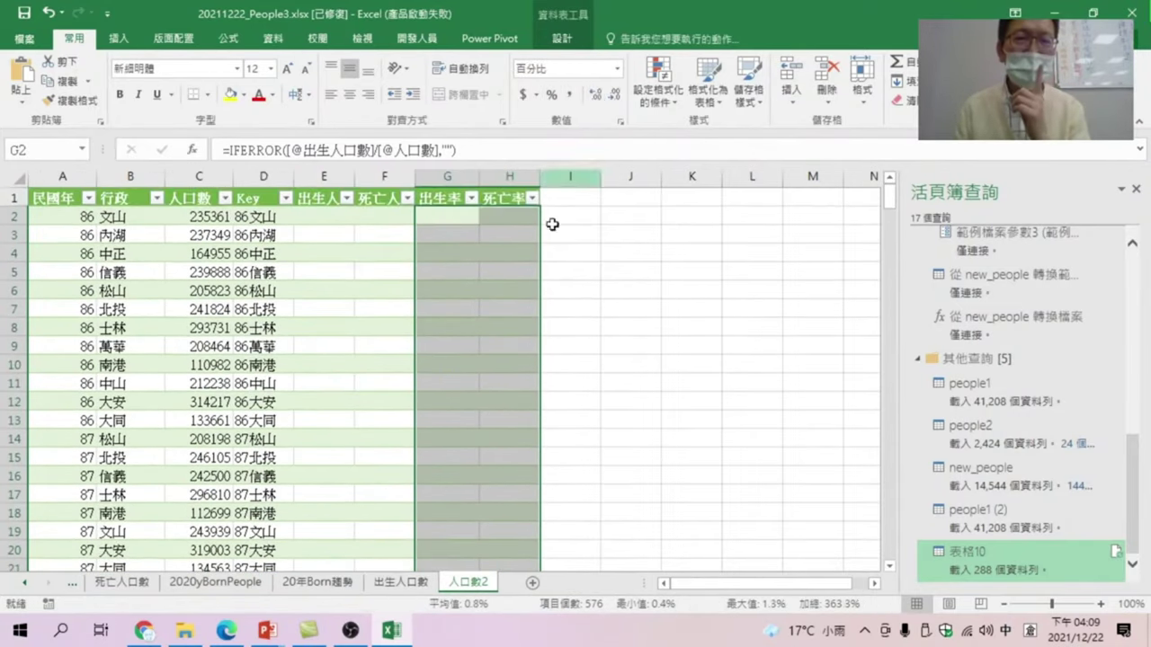
{"action": "scroll", "coordinate": [489, 389], "scroll_direction": "down", "scroll_amount": 5}
{"action": "scroll", "coordinate": [489, 388], "scroll_direction": "down", "scroll_amount": 9}
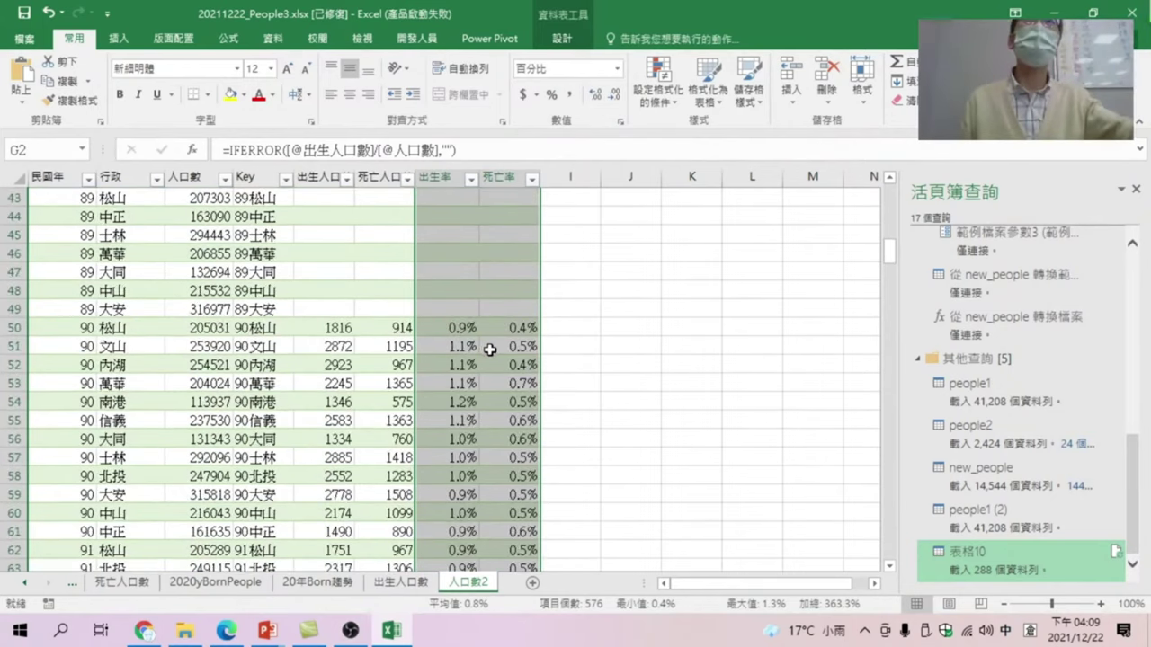
{"action": "left_click", "coordinate": [503, 346]}
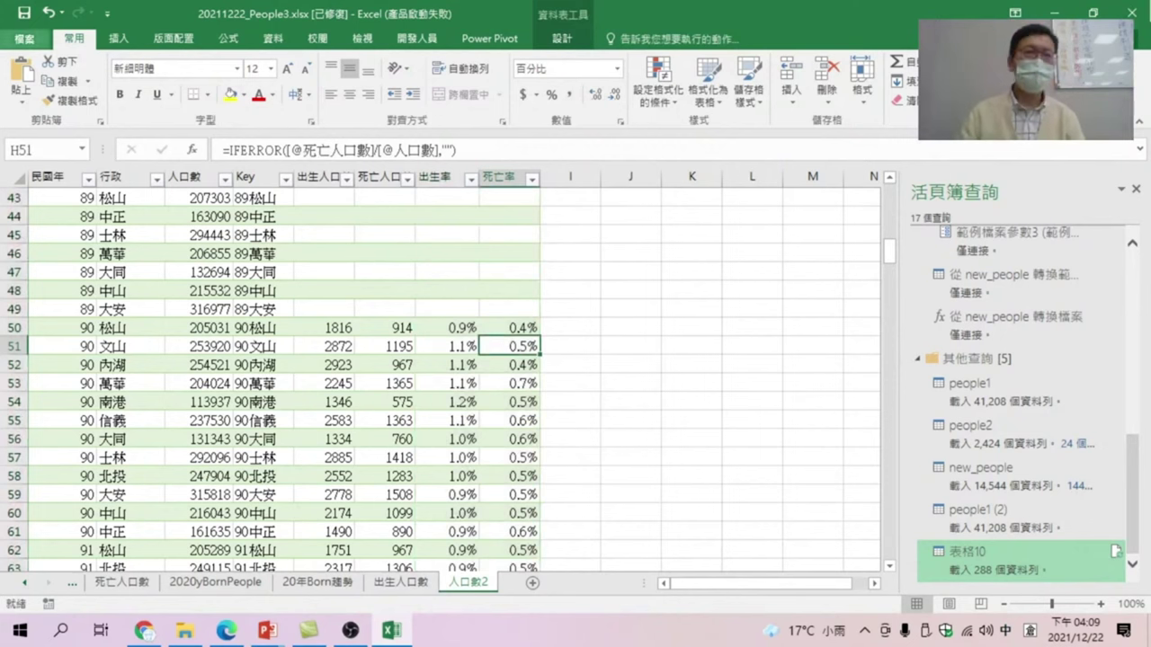
{"action": "left_click", "coordinate": [504, 385]}
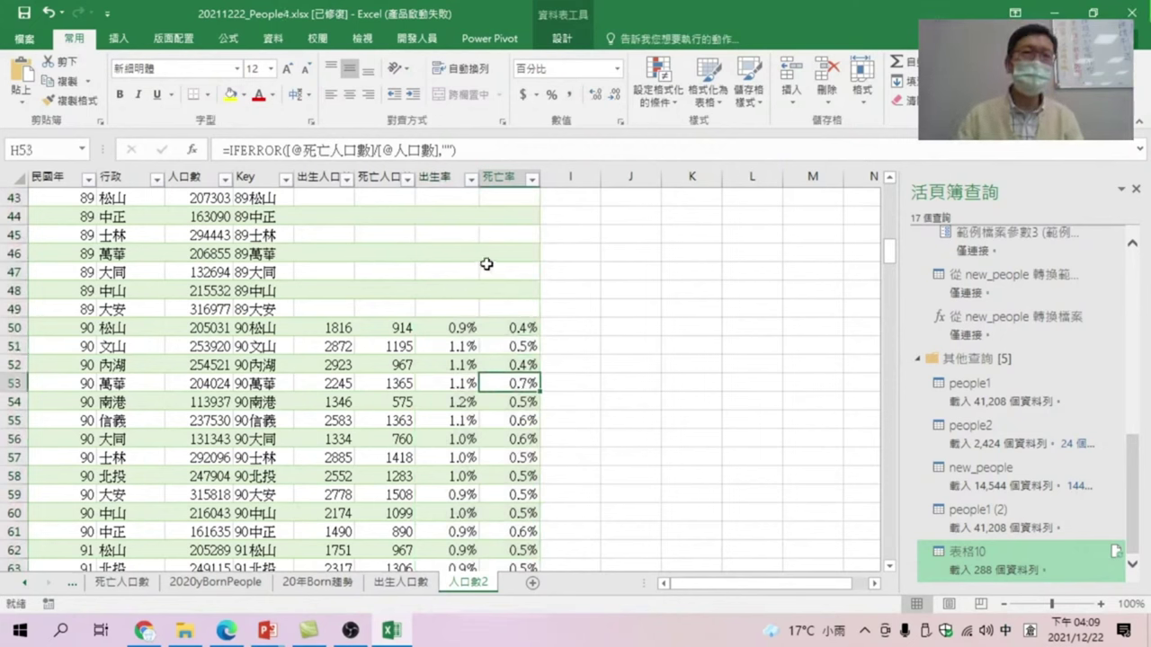